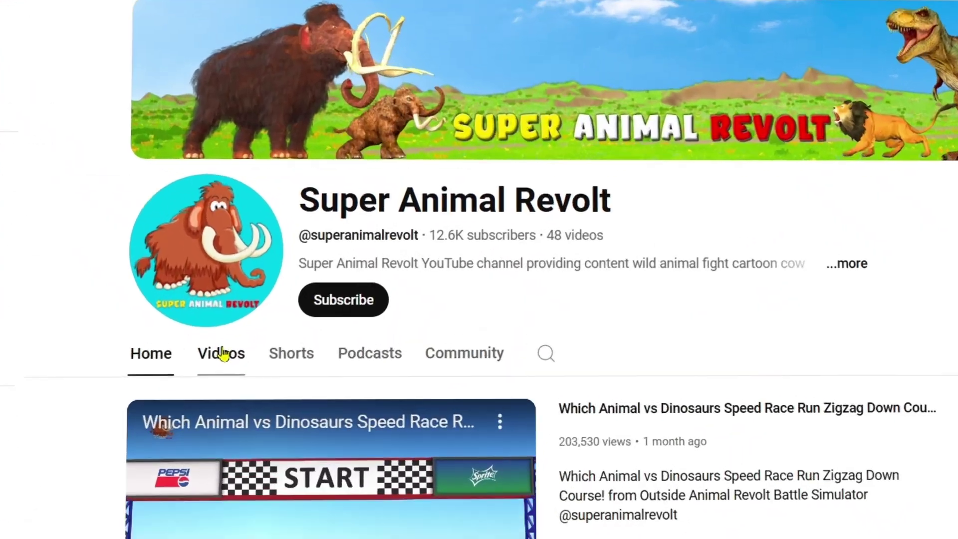
# Leave the elephant cartoon via its creator's channel and go back to the YouTube home feed.
pyautogui.click(218, 353)
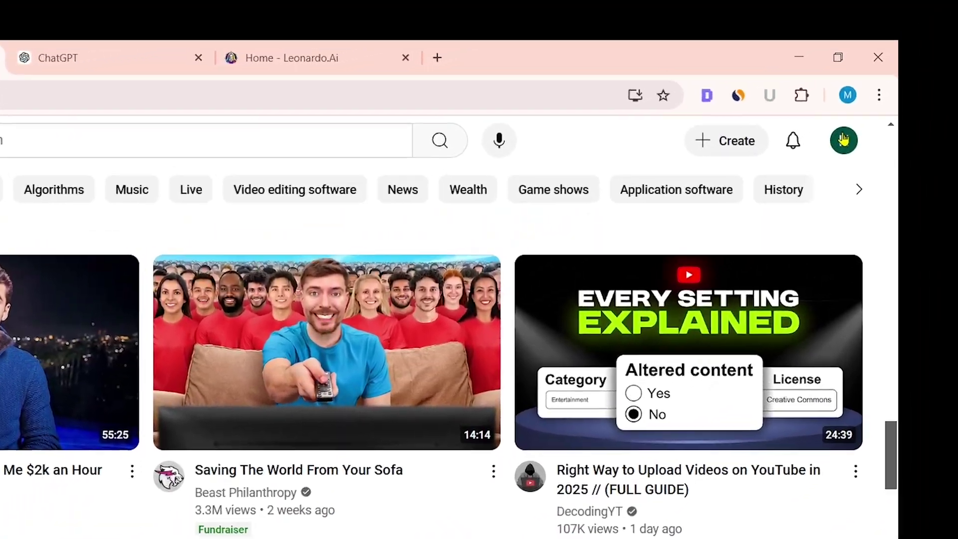
# From the account Settings, open Add or manage your channels and choose Create a channel.
pyautogui.click(845, 138)
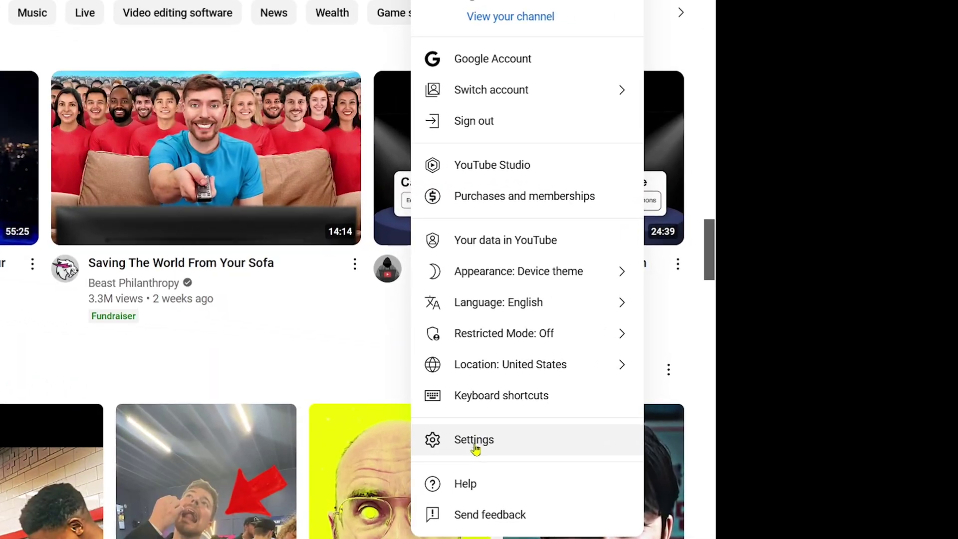
pyautogui.click(480, 444)
pyautogui.click(435, 378)
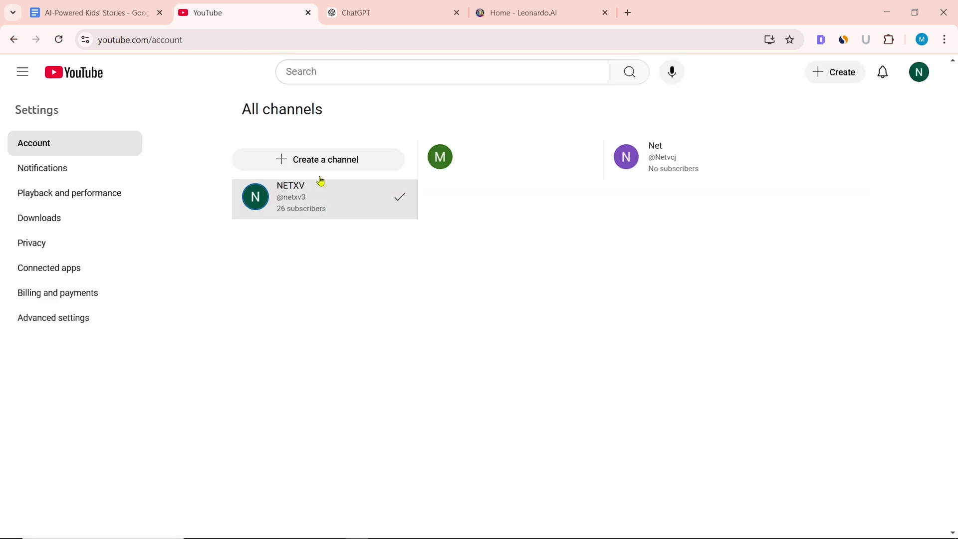
pyautogui.click(324, 159)
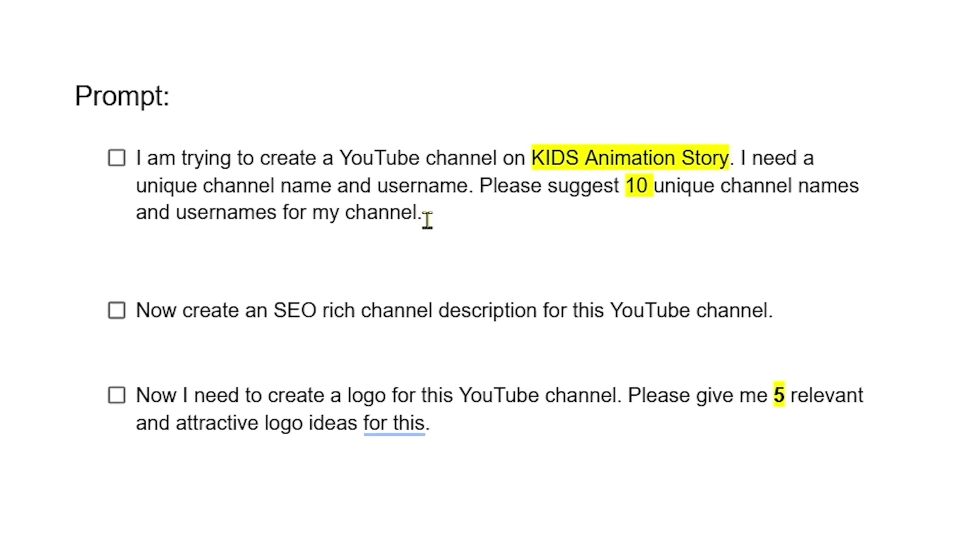
# Copy the channel-name prompt from Google Docs into ChatGPT and send it.
pyautogui.tripleClick(370, 325)
pyautogui.rightClick(365, 314)
pyautogui.click(393, 207)
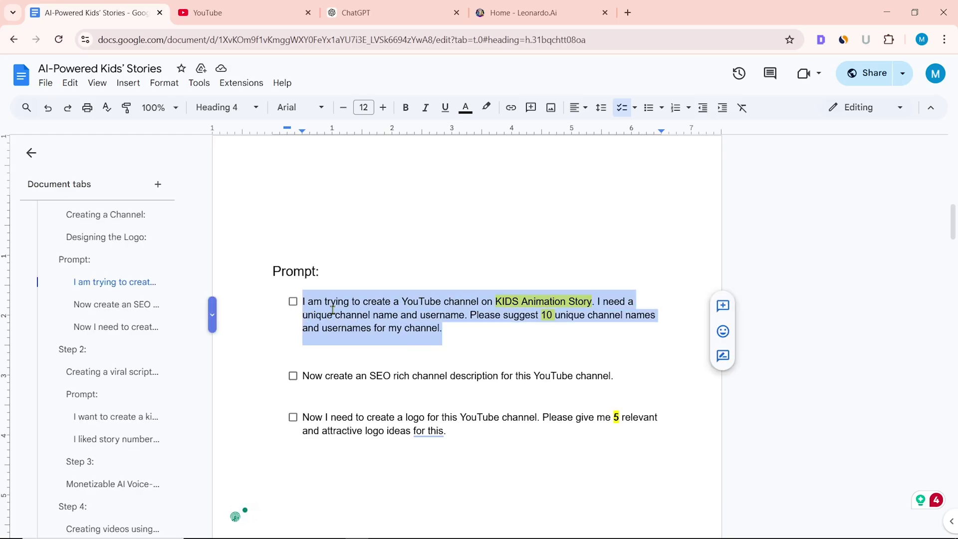
pyautogui.click(355, 12)
pyautogui.rightClick(334, 278)
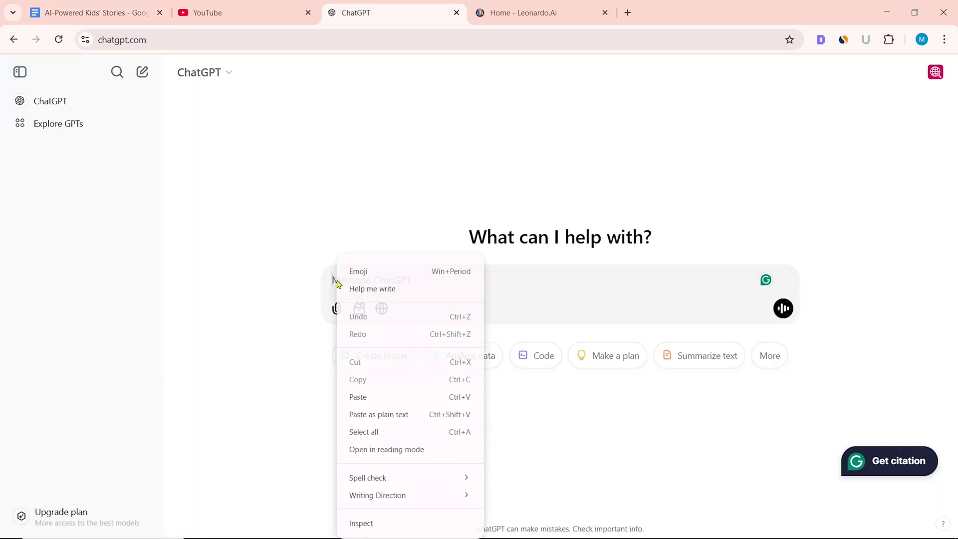
pyautogui.click(370, 396)
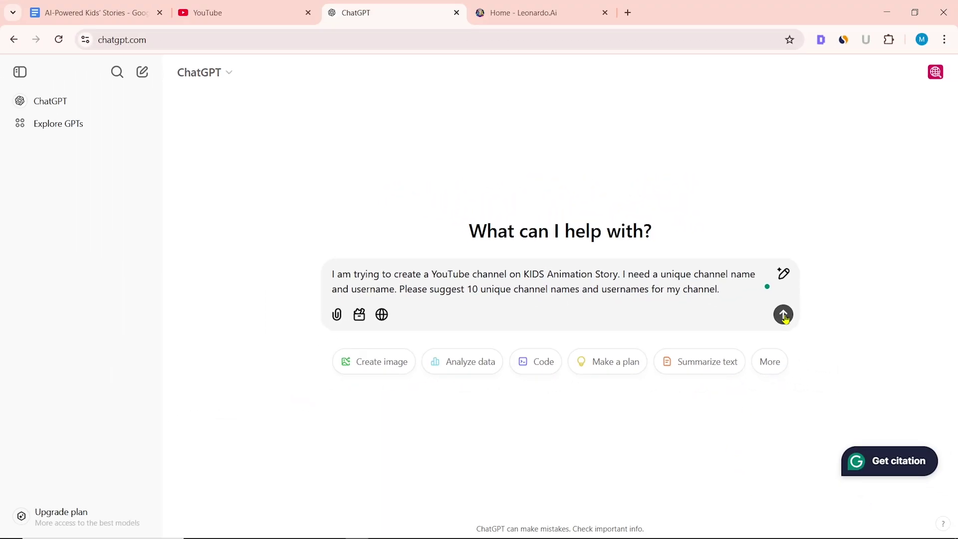
pyautogui.click(782, 315)
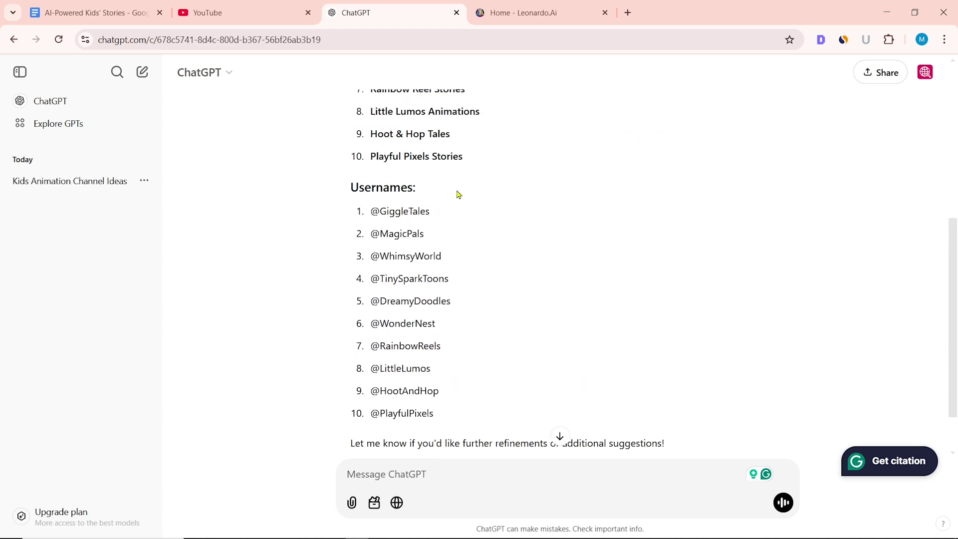
# Copy ChatGPT's 'Playful Pixels Stories' suggestion into YouTube's channel Name field.
pyautogui.scroll(1, 458, 194)
pyautogui.rightClick(425, 218)
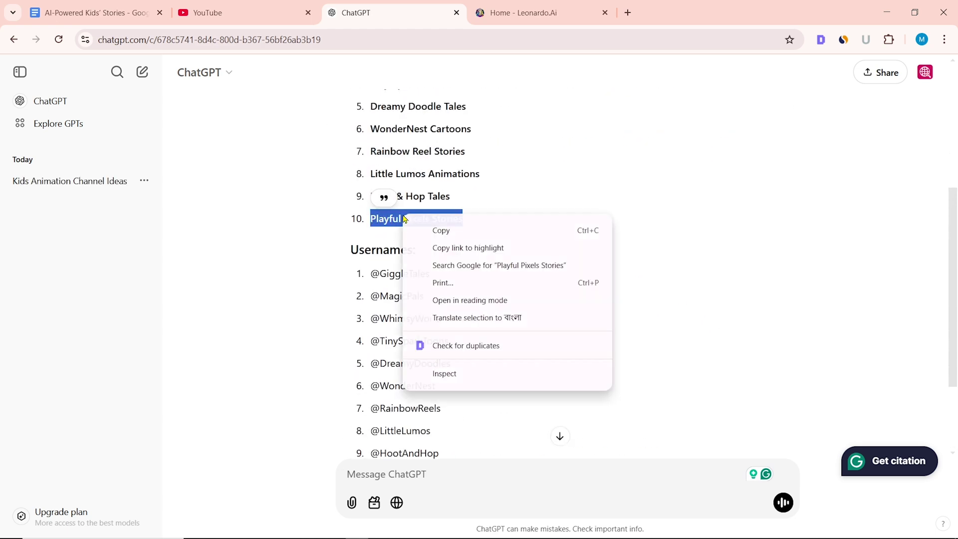
pyautogui.click(438, 229)
pyautogui.click(233, 14)
pyautogui.rightClick(361, 338)
pyautogui.click(382, 195)
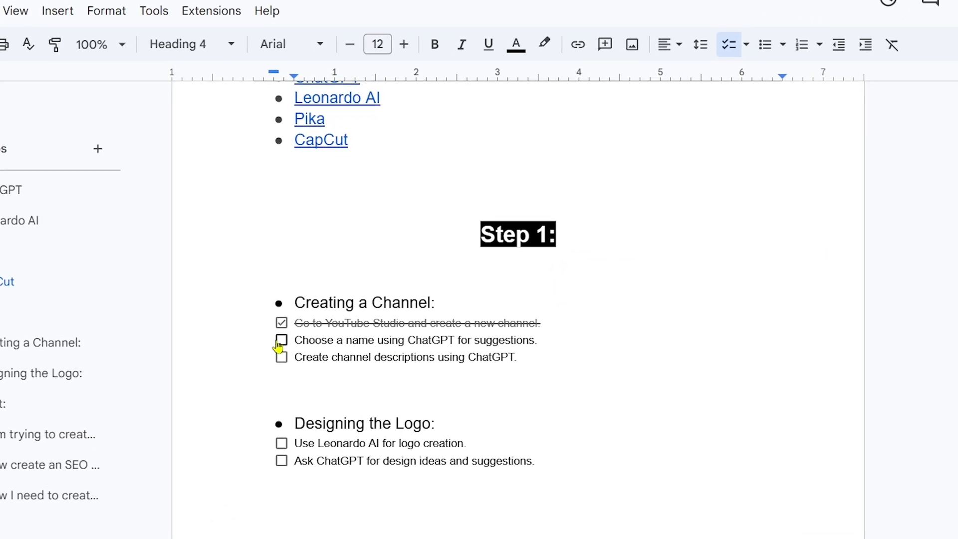
# Tick the name task in Docs, then open Customize channel and dismiss the Studio welcome.
pyautogui.click(280, 341)
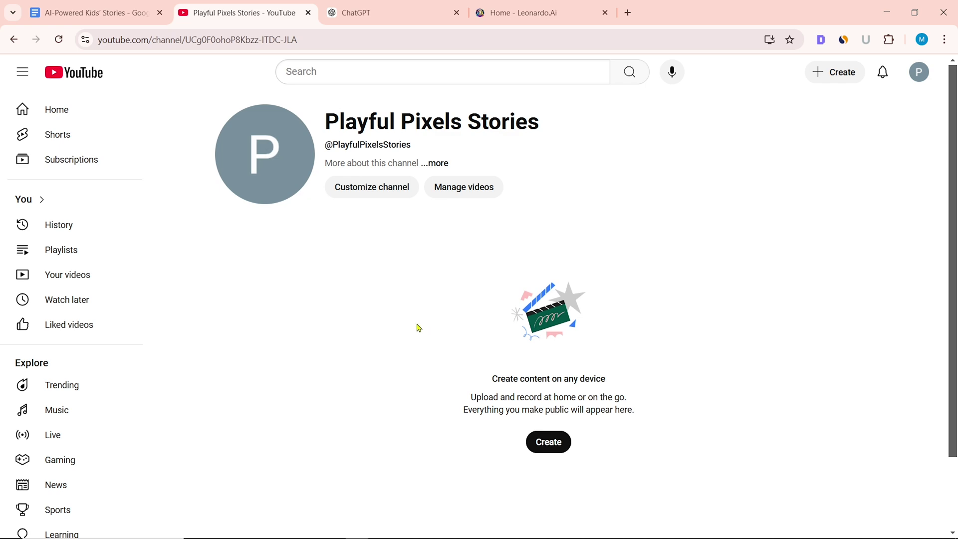
pyautogui.click(368, 188)
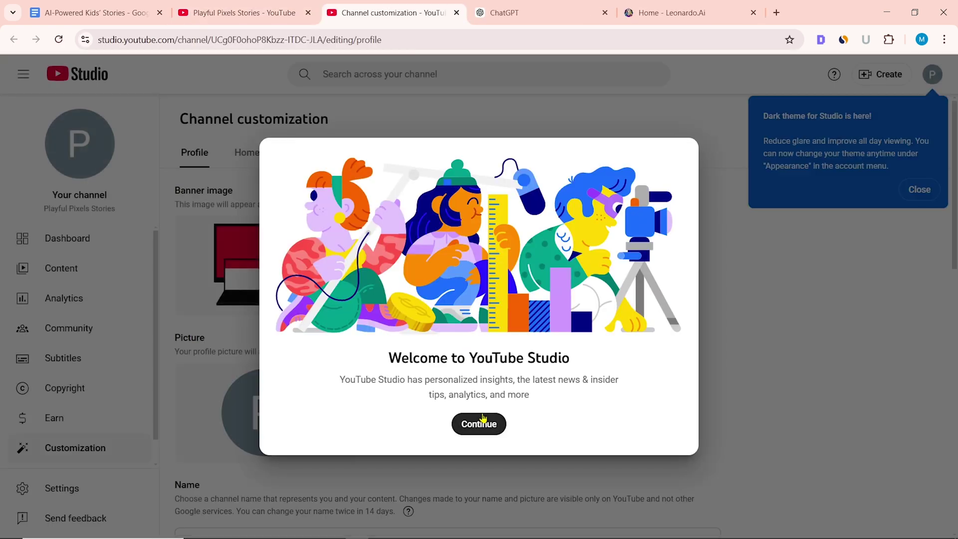
pyautogui.click(483, 419)
pyautogui.scroll(-1, 650, 399)
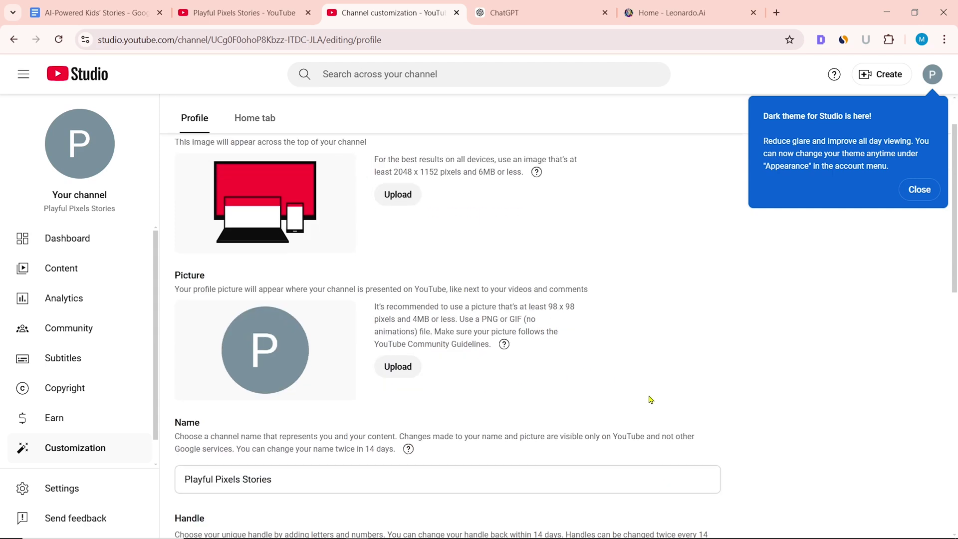
pyautogui.hotkey('ctrl', '1')
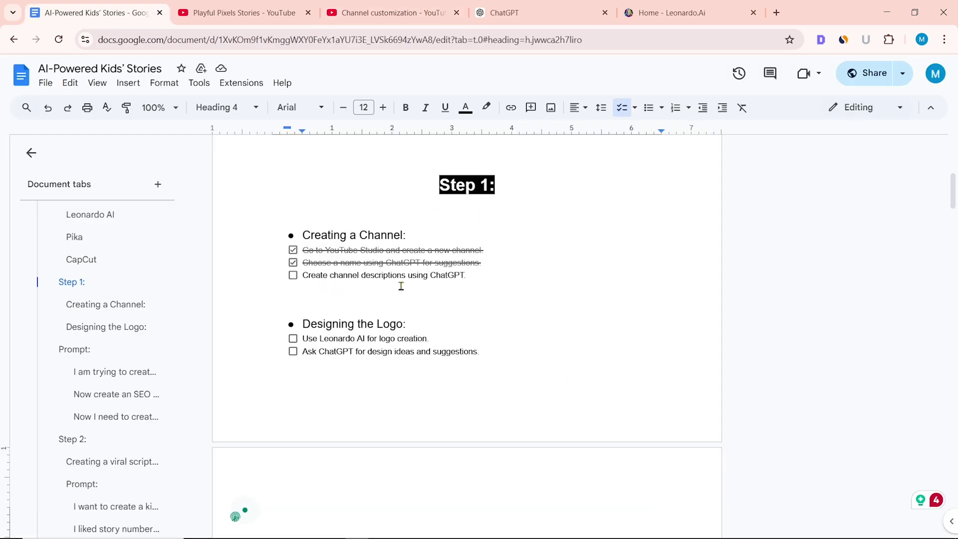
# Tick off the channel-name prompt and copy the SEO channel description prompt for ChatGPT.
pyautogui.scroll(-5, 566, 296)
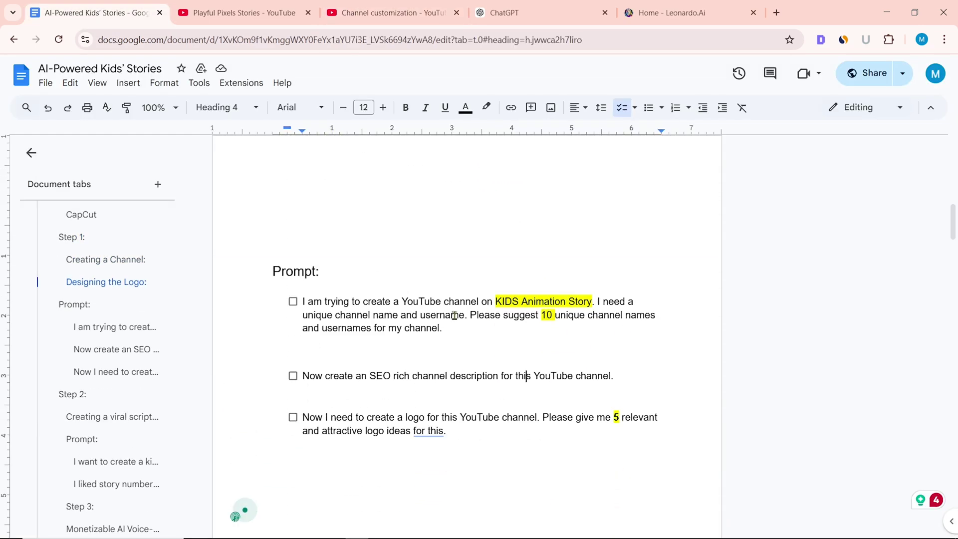
pyautogui.click(293, 301)
pyautogui.scroll(-1, 370, 329)
pyautogui.moveTo(623, 314); pyautogui.dragTo(340, 314)
pyautogui.rightClick(403, 314)
pyautogui.click(444, 210)
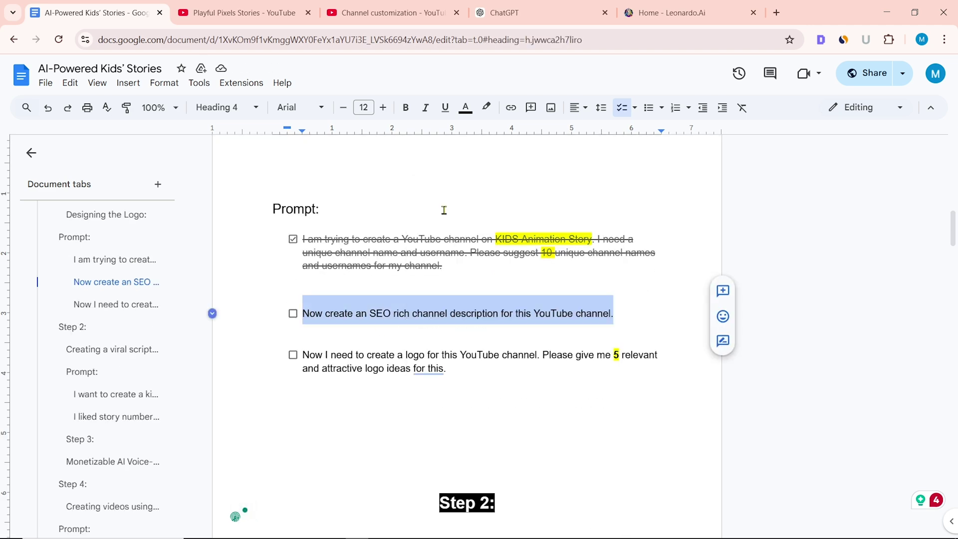
pyautogui.click(519, 12)
pyautogui.scroll(-5, 489, 300)
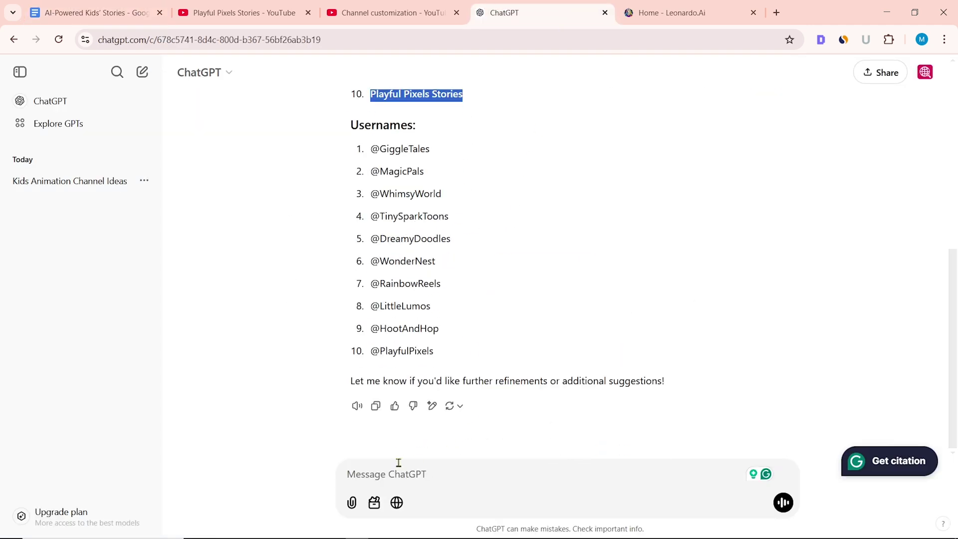
# Paste the SEO channel description prompt into ChatGPT and send it.
pyautogui.rightClick(373, 474)
pyautogui.click(394, 330)
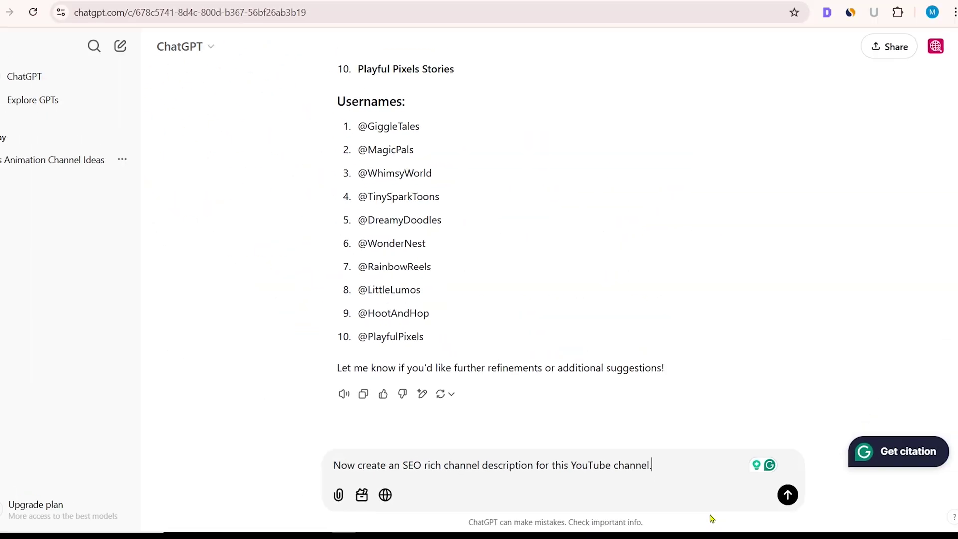
pyautogui.click(786, 507)
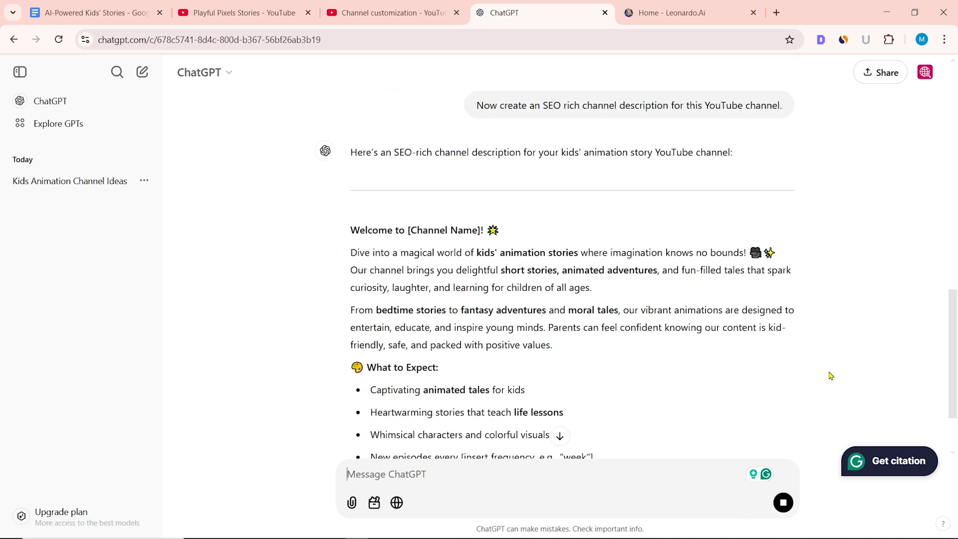
# Copy ChatGPT's generated description into the YouTube Studio channel Description box.
pyautogui.scroll(4, 830, 375)
pyautogui.moveTo(351, 169); pyautogui.dragTo(711, 314)
pyautogui.scroll(-4, 675, 387)
pyautogui.rightClick(544, 273)
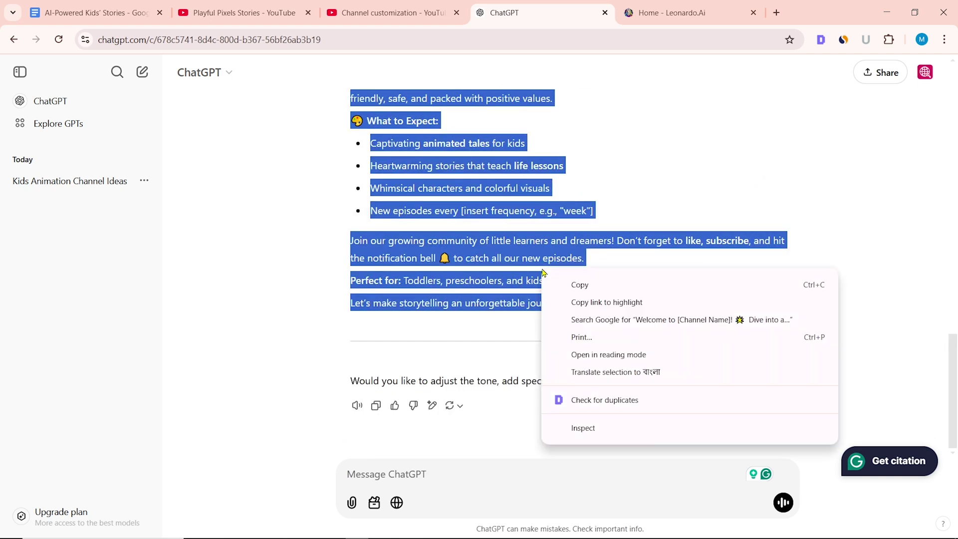
pyautogui.click(580, 284)
pyautogui.click(387, 12)
pyautogui.rightClick(214, 278)
pyautogui.click(300, 100)
pyautogui.click(90, 13)
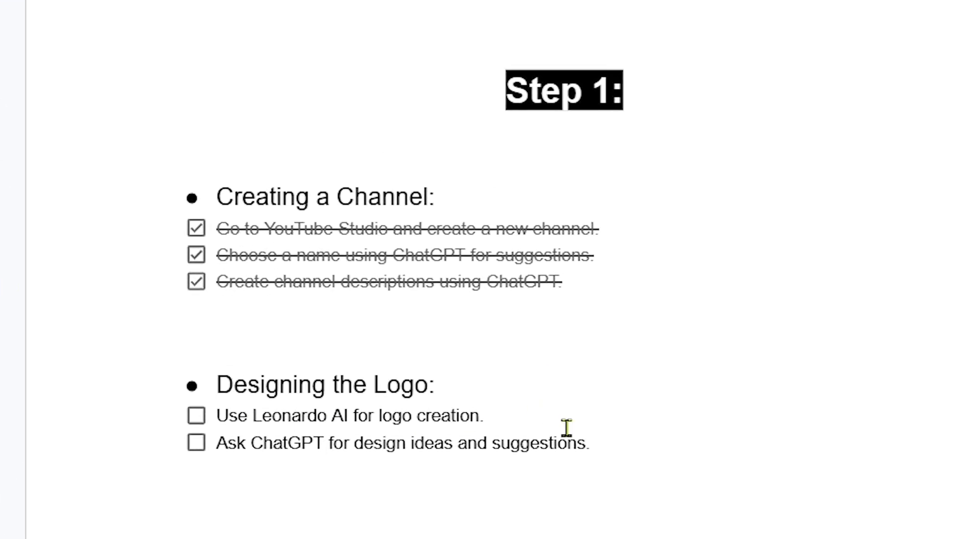
# Copy the logo-ideas prompt from Google Docs into a new ChatGPT message.
pyautogui.scroll(-5, 569, 354)
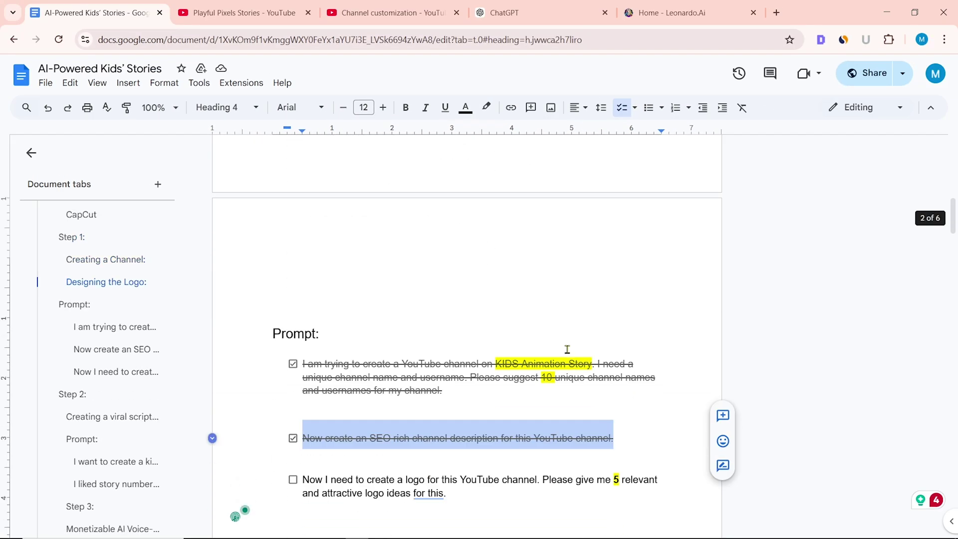
pyautogui.scroll(-4, 567, 349)
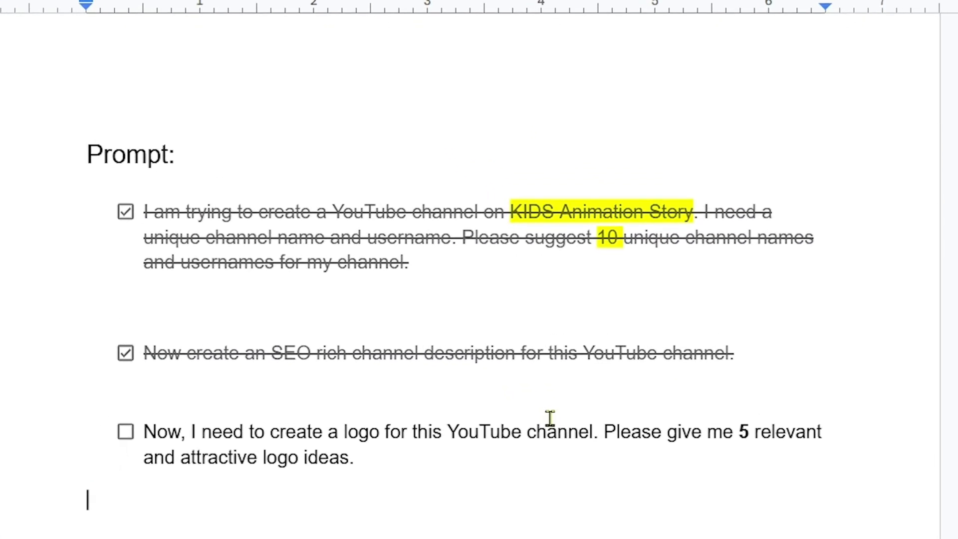
pyautogui.moveTo(373, 456); pyautogui.dragTo(136, 446)
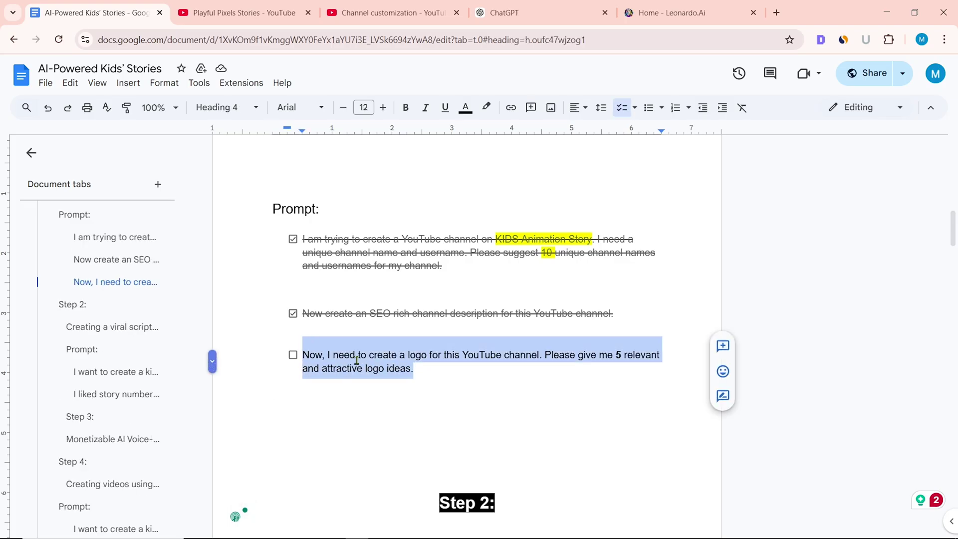
pyautogui.rightClick(356, 360)
pyautogui.click(379, 212)
pyautogui.click(539, 12)
pyautogui.rightClick(356, 474)
pyautogui.click(378, 328)
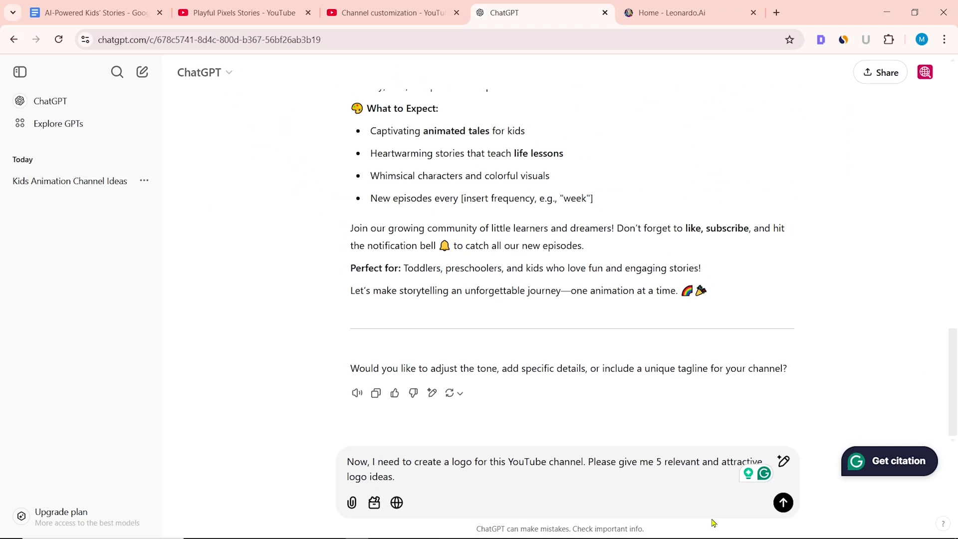
# Send the logo request and copy idea 1's concept, font and palette lines.
pyautogui.click(783, 503)
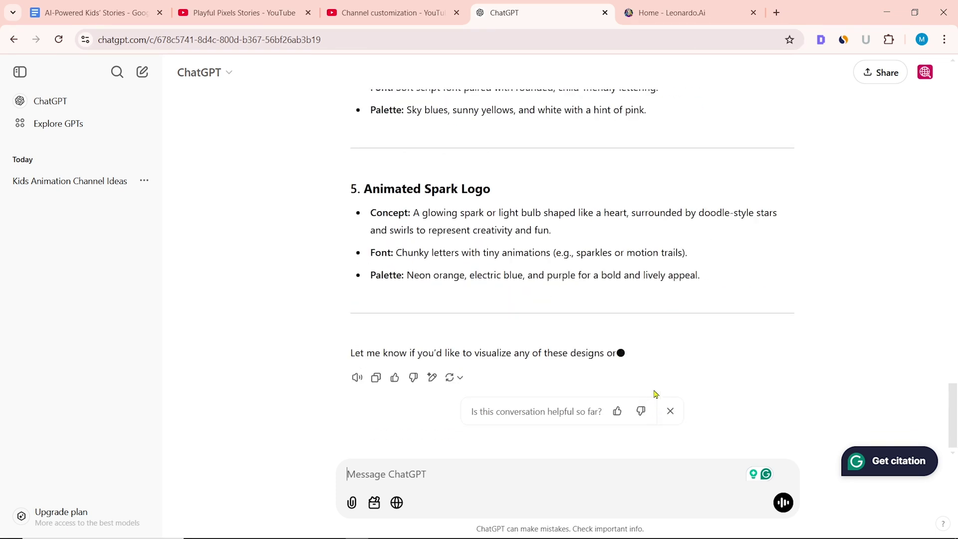
pyautogui.scroll(15, 627, 428)
pyautogui.moveTo(370, 300); pyautogui.dragTo(580, 340)
pyautogui.rightClick(580, 340)
pyautogui.click(618, 357)
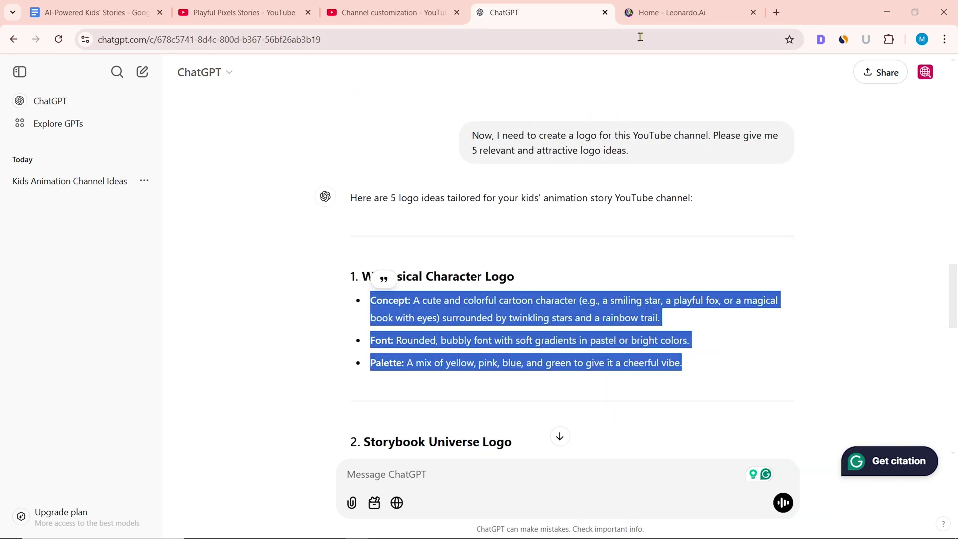
pyautogui.click(651, 12)
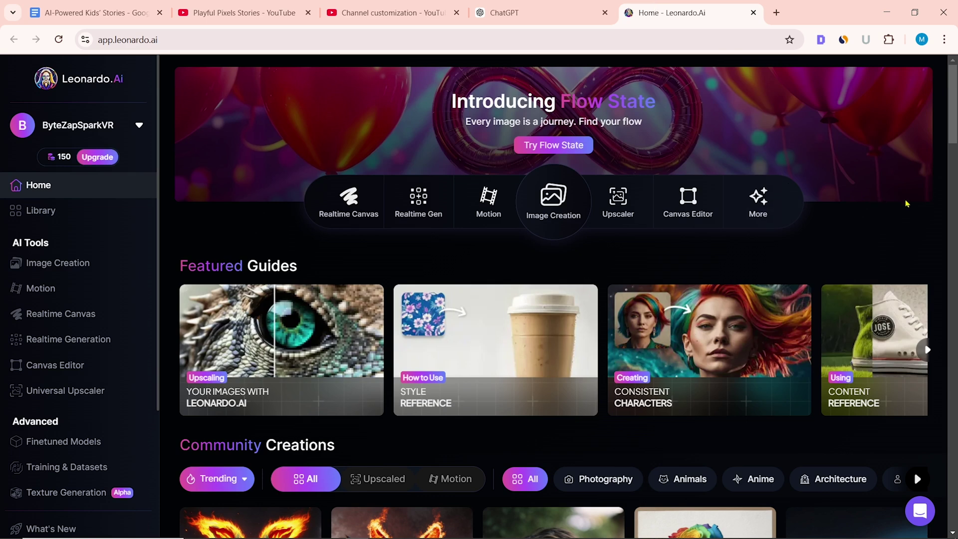
# Generate images in Leonardo.Ai with the Phoenix 1.0 model from the pasted logo prompt.
pyautogui.click(553, 218)
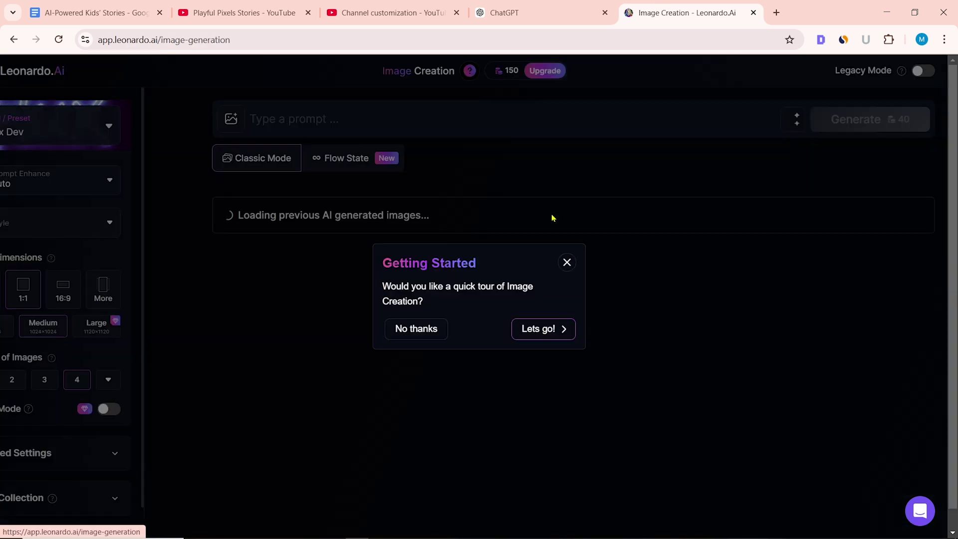
pyautogui.click(417, 328)
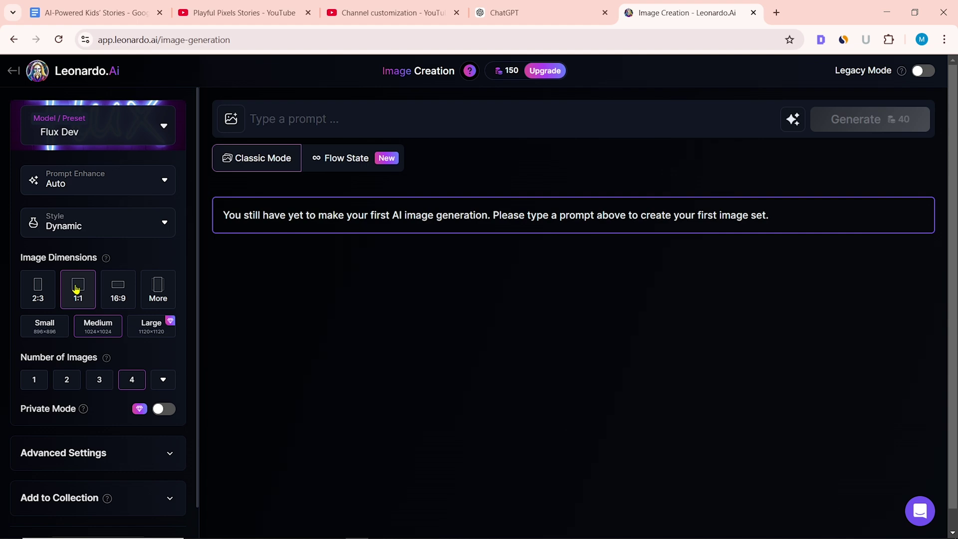
pyautogui.click(164, 125)
pyautogui.click(273, 194)
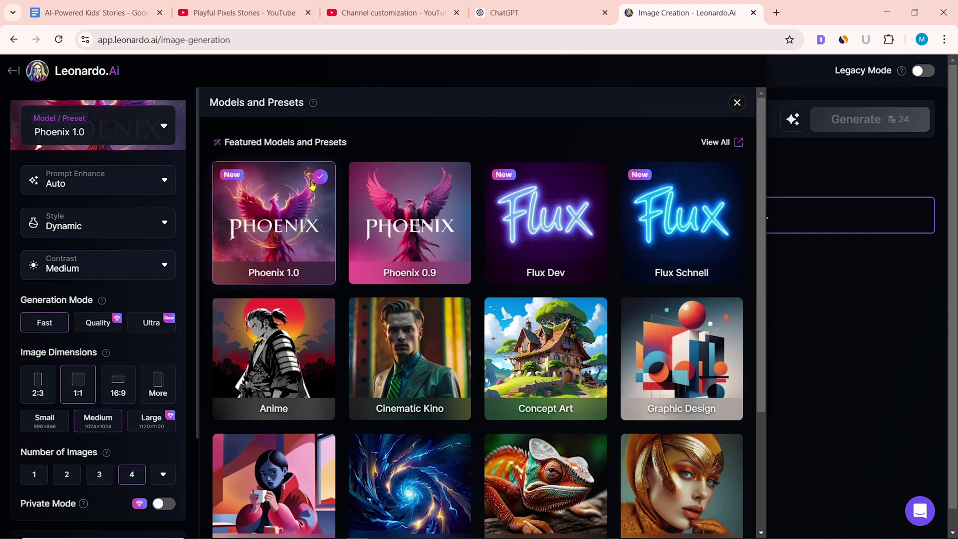
pyautogui.click(736, 102)
pyautogui.rightClick(295, 121)
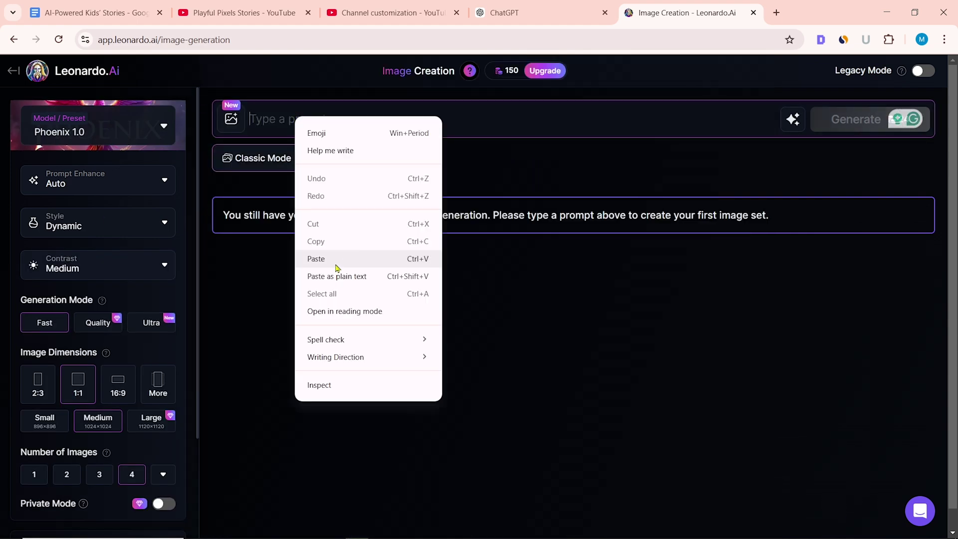
pyautogui.click(336, 258)
pyautogui.click(868, 221)
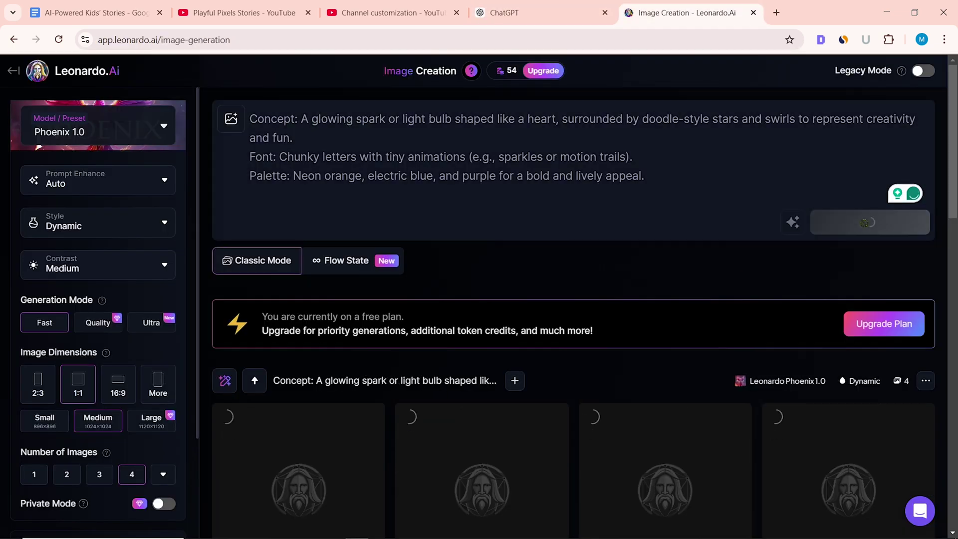
# Download the first cartoon star logo image.
pyautogui.scroll(-7, 836, 322)
pyautogui.scroll(-12, 836, 322)
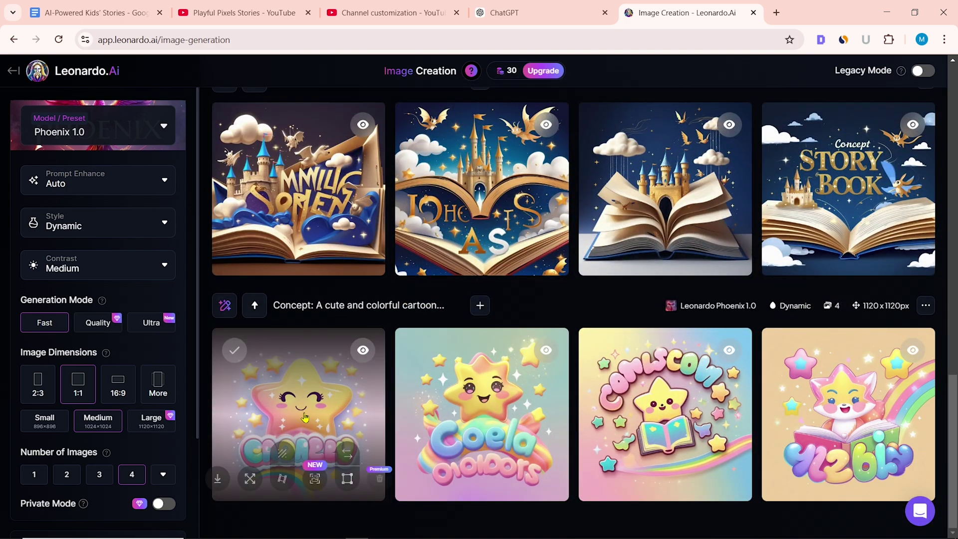
pyautogui.click(306, 417)
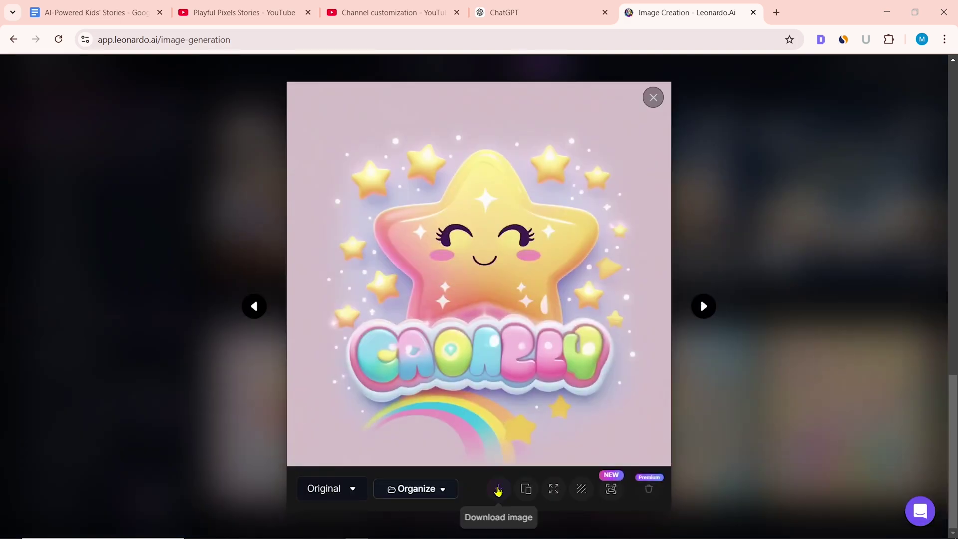
pyautogui.click(497, 490)
pyautogui.press('Right')
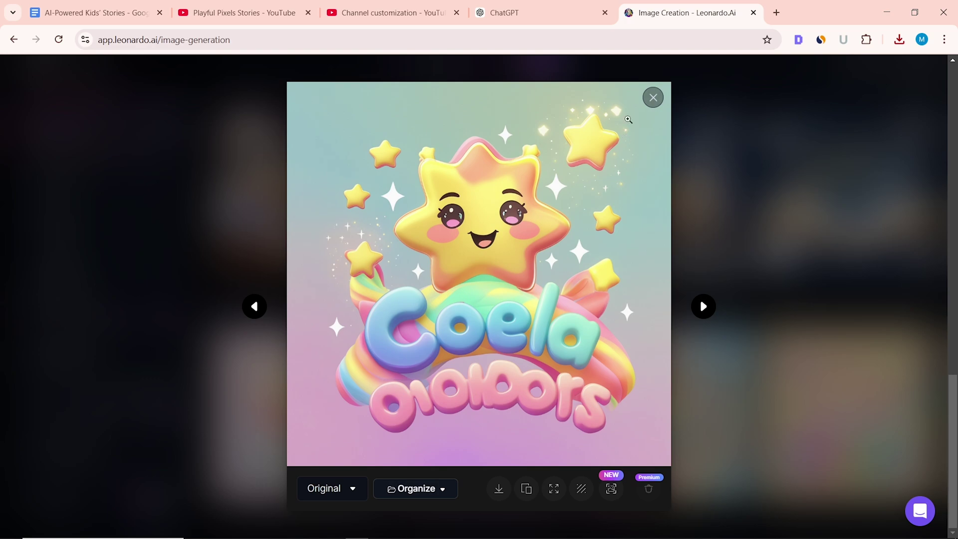
pyautogui.click(653, 97)
pyautogui.scroll(15, 549, 150)
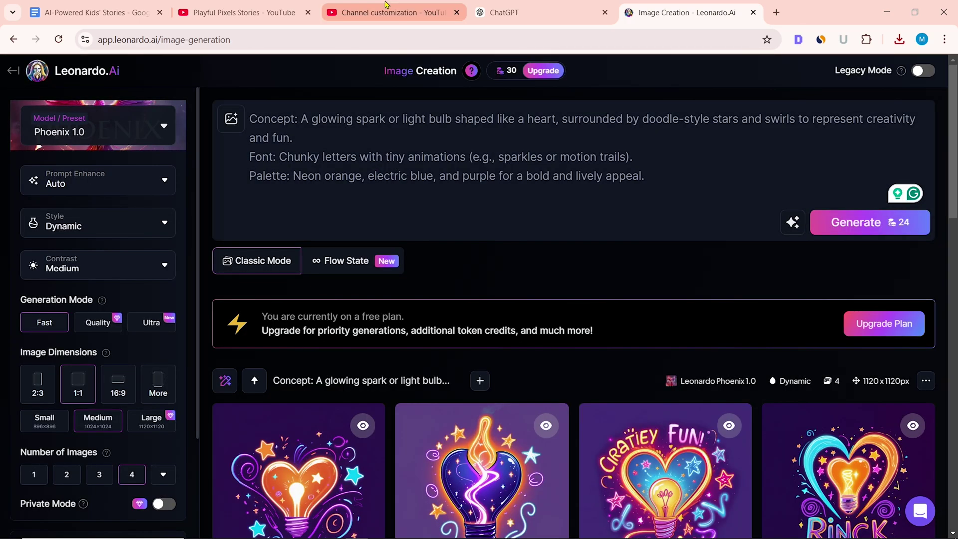
# Upload the star image as the channel's profile picture in YouTube Studio.
pyautogui.click(385, 5)
pyautogui.scroll(8, 419, 211)
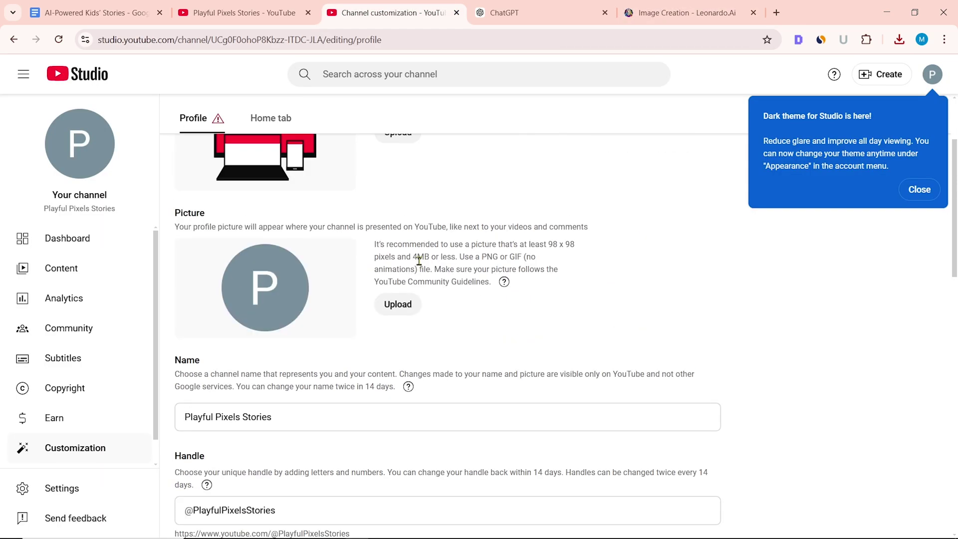
pyautogui.click(398, 305)
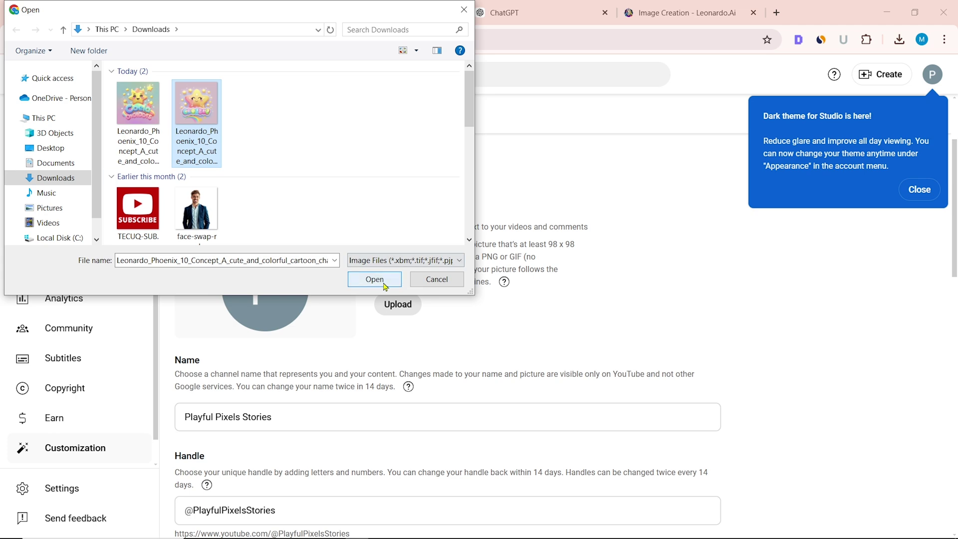
pyautogui.click(385, 284)
pyautogui.click(742, 486)
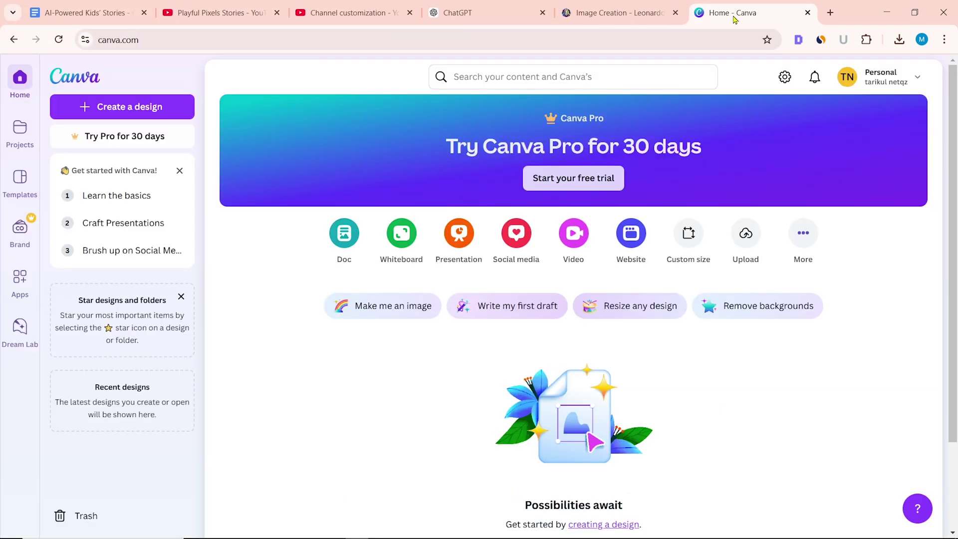
# Search Canva for 'youtube channel banner' and open the Purple Gradient Gaming YouTube Banner template.
pyautogui.click(480, 75)
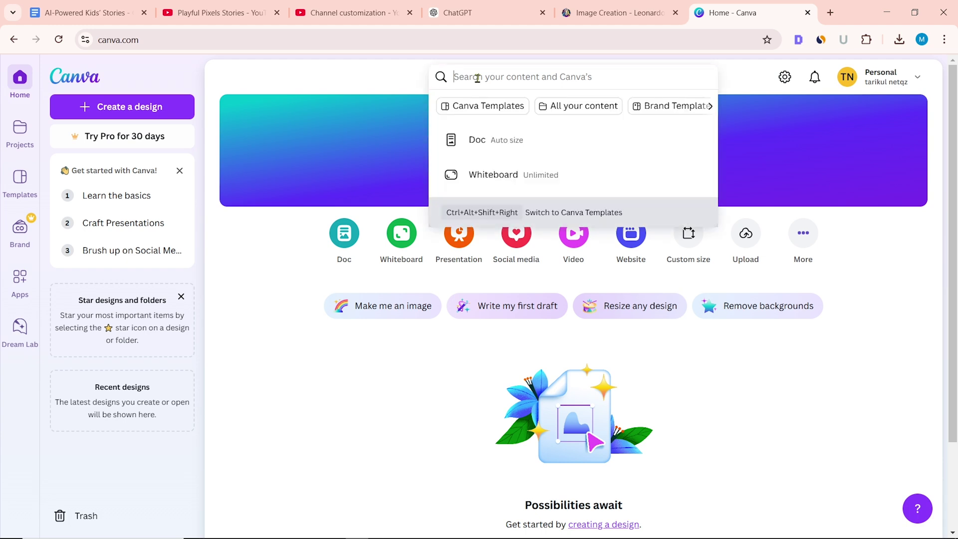
pyautogui.press('super+v')
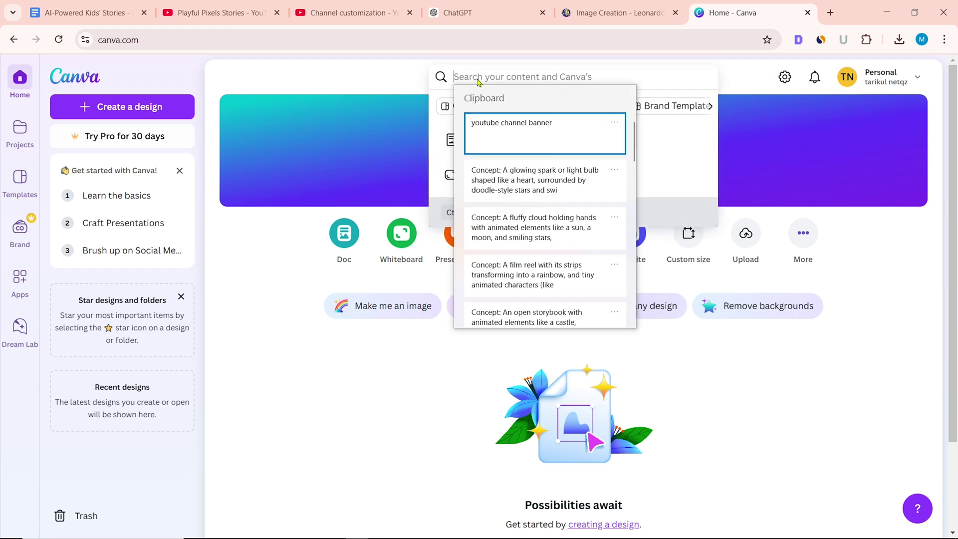
pyautogui.click(530, 130)
pyautogui.click(517, 245)
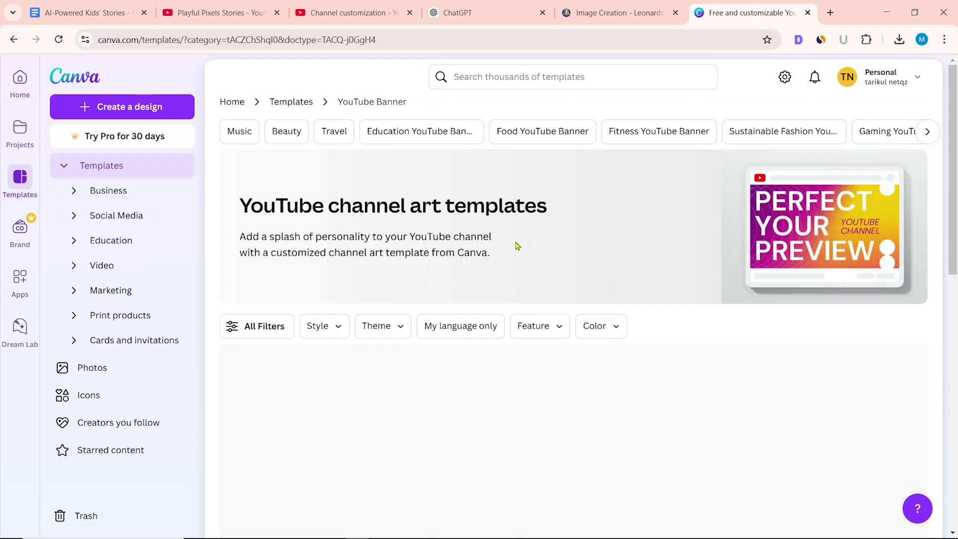
pyautogui.scroll(-5, 517, 245)
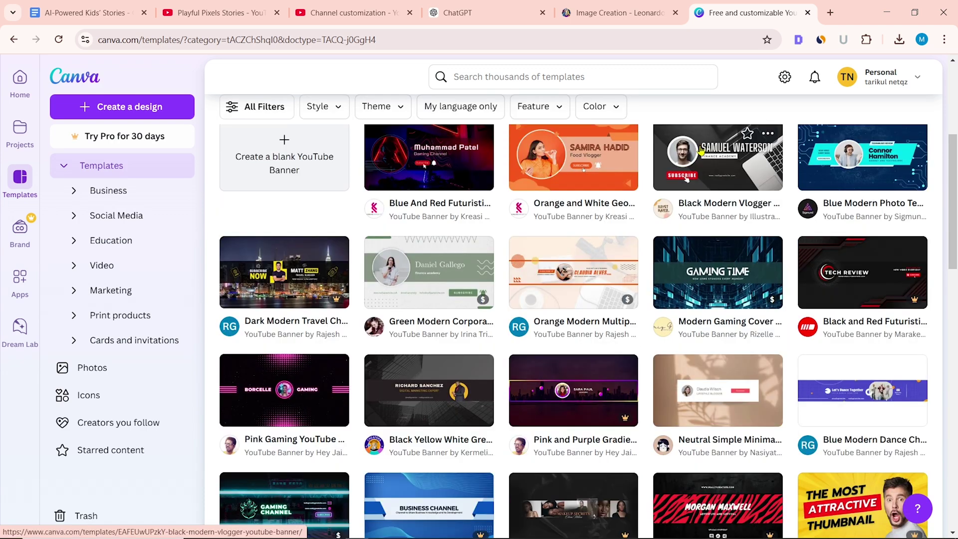
pyautogui.scroll(-3, 701, 150)
pyautogui.scroll(-5, 701, 149)
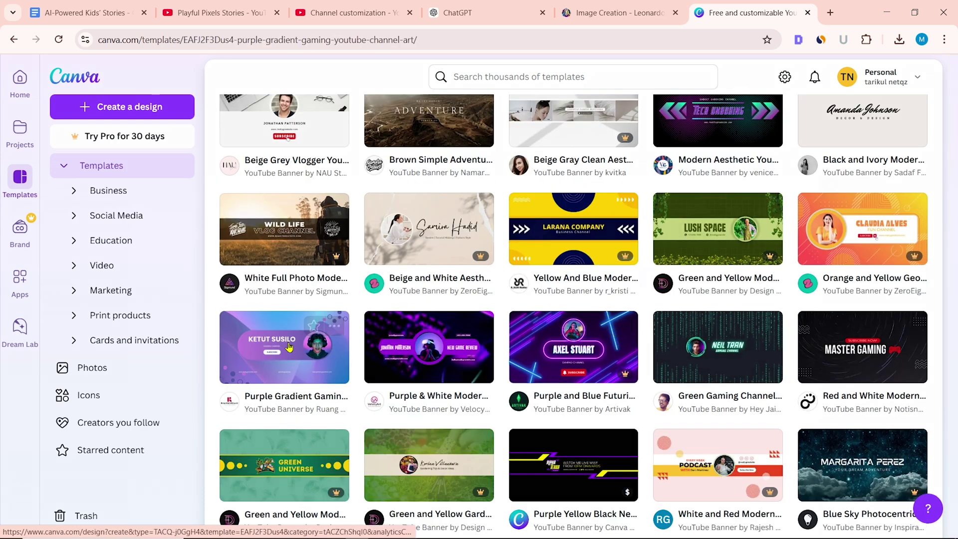
pyautogui.click(285, 368)
pyautogui.click(752, 206)
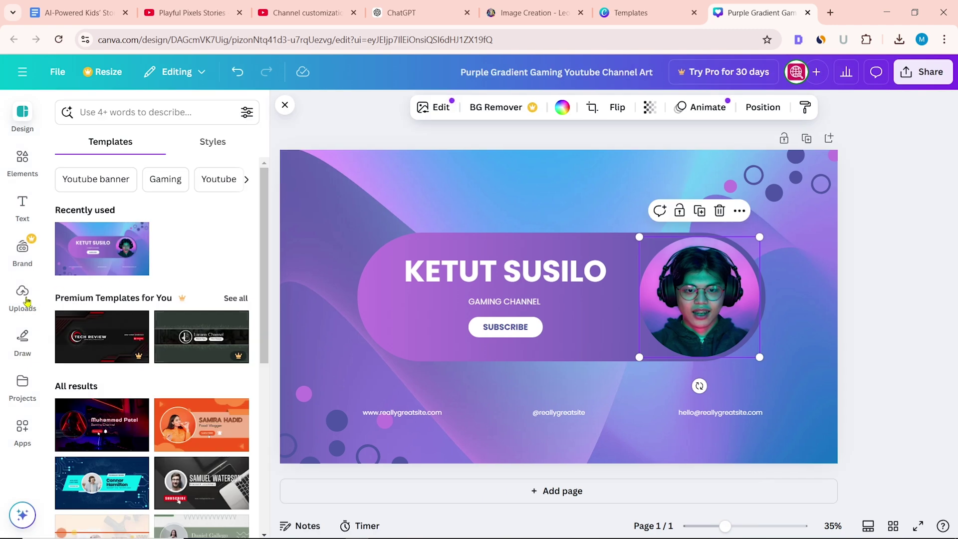
# Upload the second Leonardo star image and drop it into the banner's round photo frame.
pyautogui.click(22, 298)
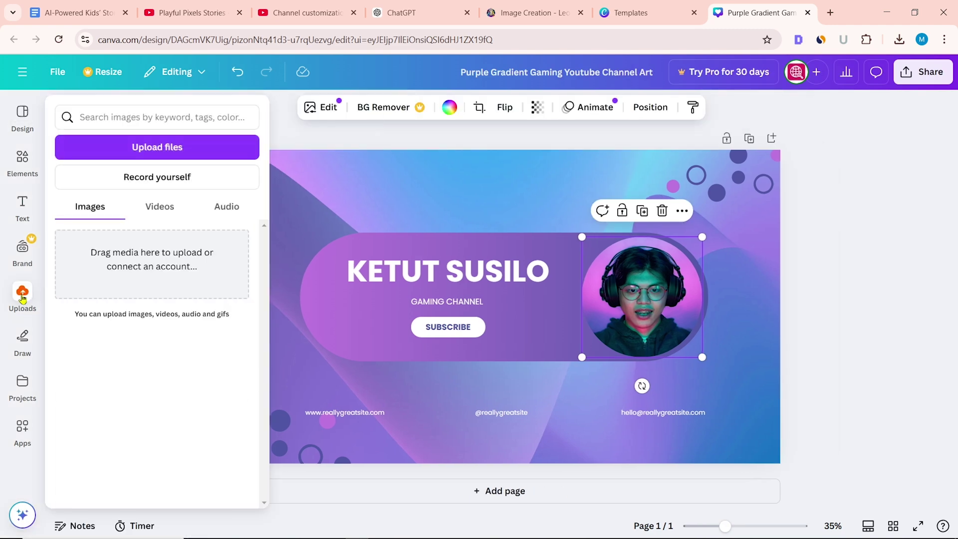
pyautogui.click(147, 145)
pyautogui.click(196, 104)
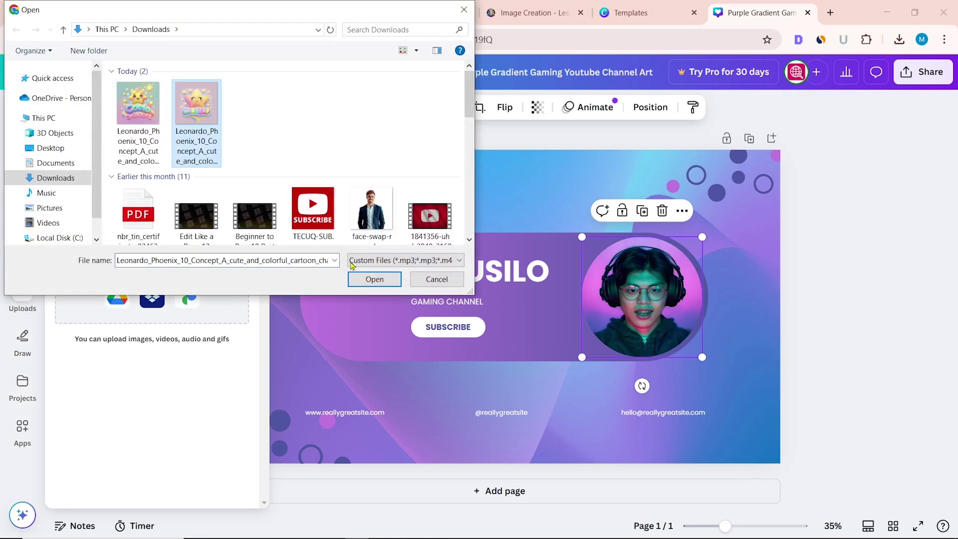
pyautogui.click(375, 279)
pyautogui.click(98, 342)
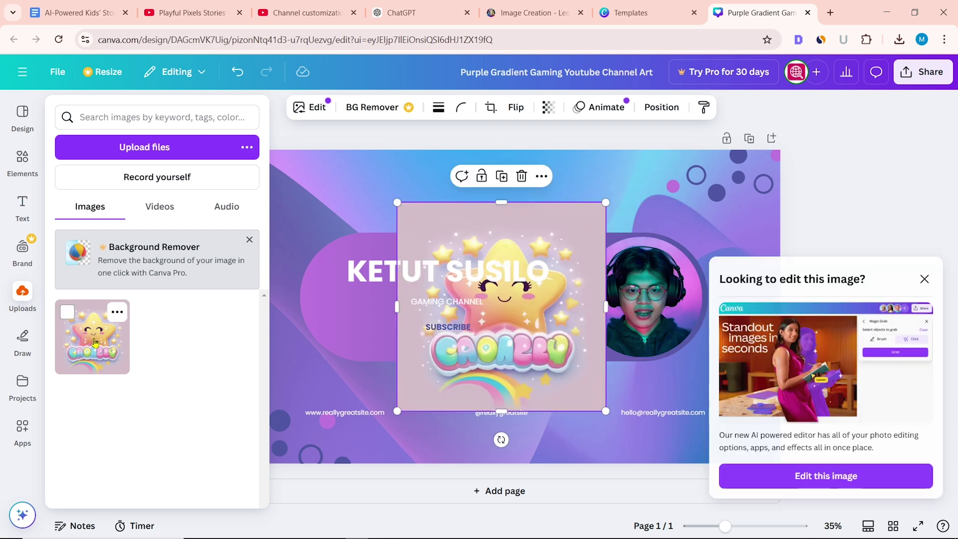
pyautogui.moveTo(496, 318); pyautogui.dragTo(624, 325)
# Replace the KETUT SUSILO heading with the channel name in Bobby Jones font.
pyautogui.click(548, 272)
pyautogui.moveTo(548, 272); pyautogui.dragTo(344, 272)
pyautogui.write('PLAYFUL PIXELS STORIES')
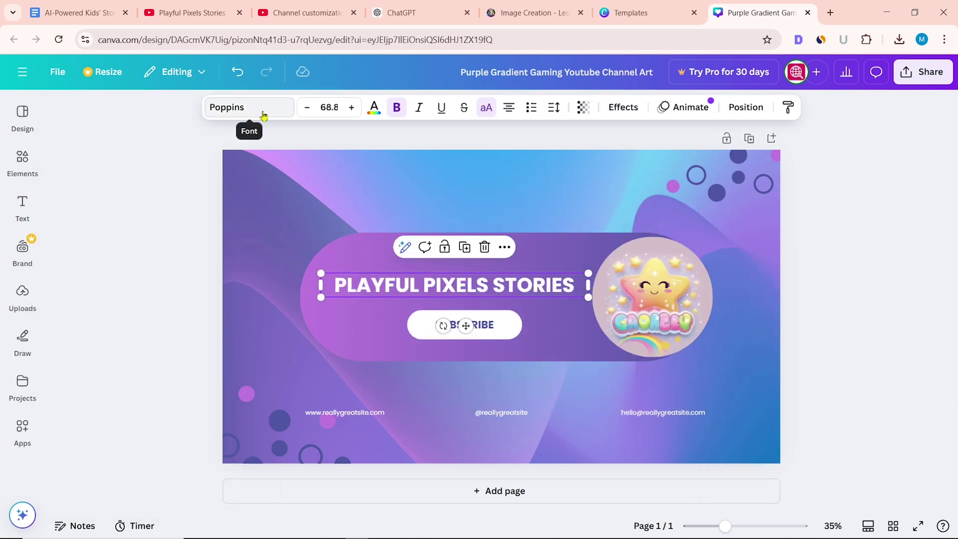
pyautogui.click(263, 111)
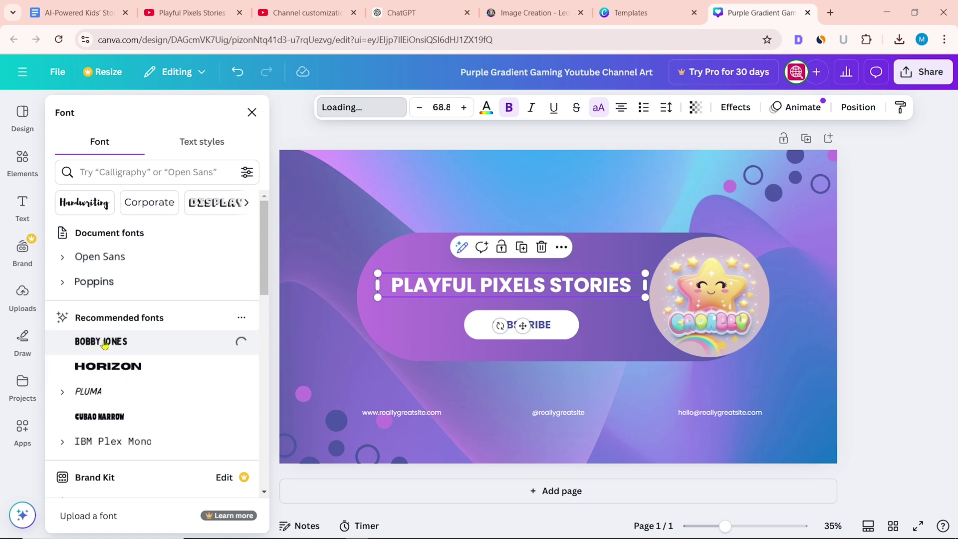
pyautogui.click(841, 299)
# Shrink the heading, subscribe button, star logo and pill together and centre them.
pyautogui.click(499, 290)
pyautogui.keyDown('shift'); pyautogui.click(500, 320); pyautogui.keyUp('shift')
pyautogui.keyDown('shift'); pyautogui.click(619, 339); pyautogui.keyUp('shift')
pyautogui.keyDown('shift'); pyautogui.click(389, 344); pyautogui.keyUp('shift')
pyautogui.moveTo(662, 354); pyautogui.dragTo(634, 347)
pyautogui.moveTo(530, 316); pyautogui.dragTo(532, 315)
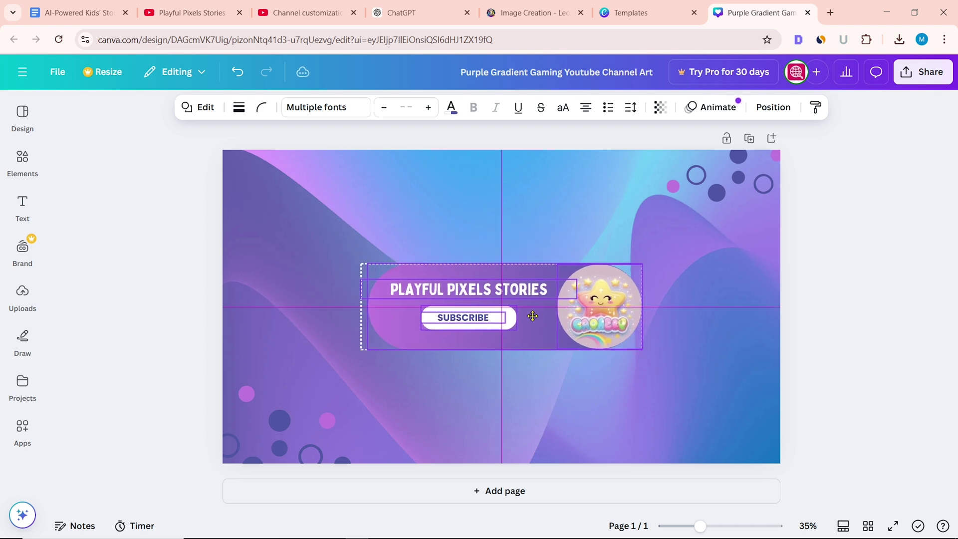
pyautogui.click(878, 161)
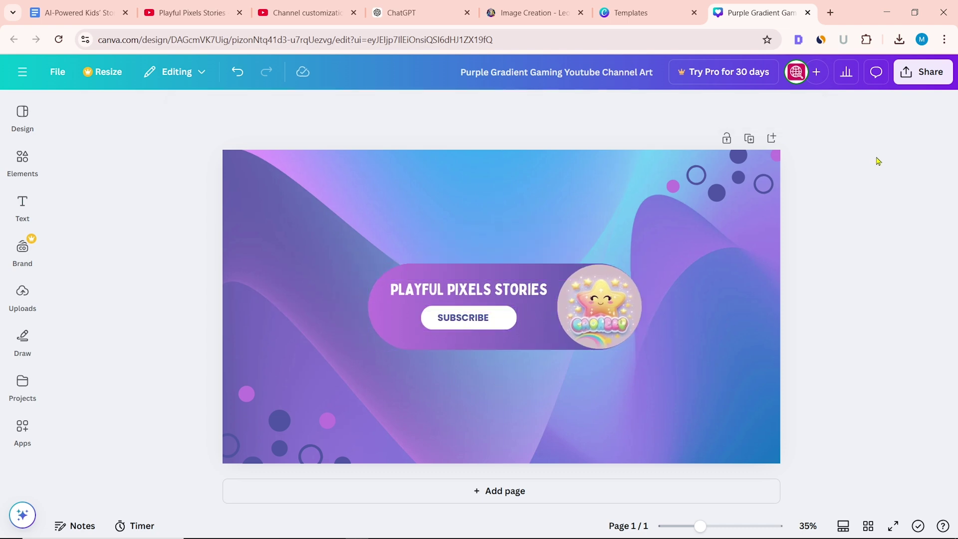
# Download the finished banner as a PNG.
pyautogui.click(922, 71)
pyautogui.click(730, 319)
pyautogui.click(823, 350)
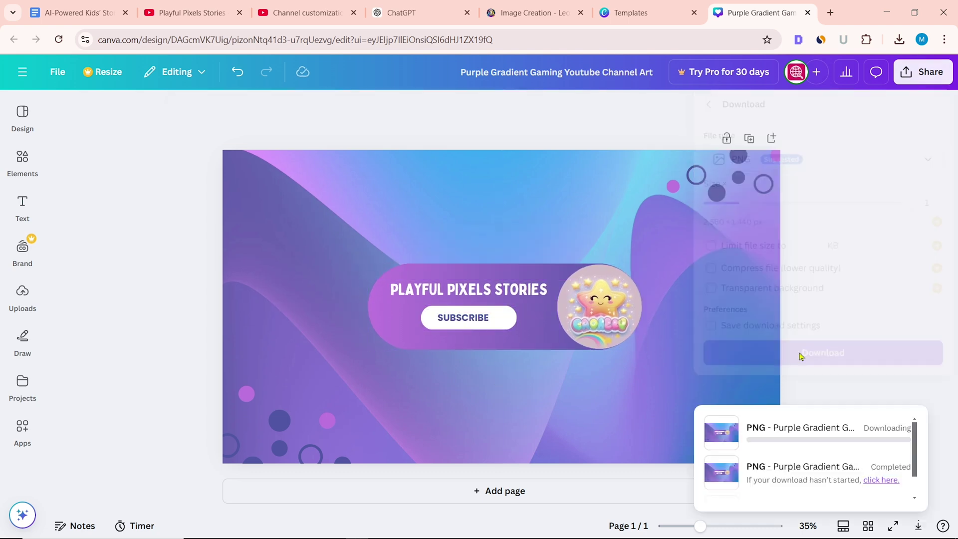
pyautogui.click(315, 18)
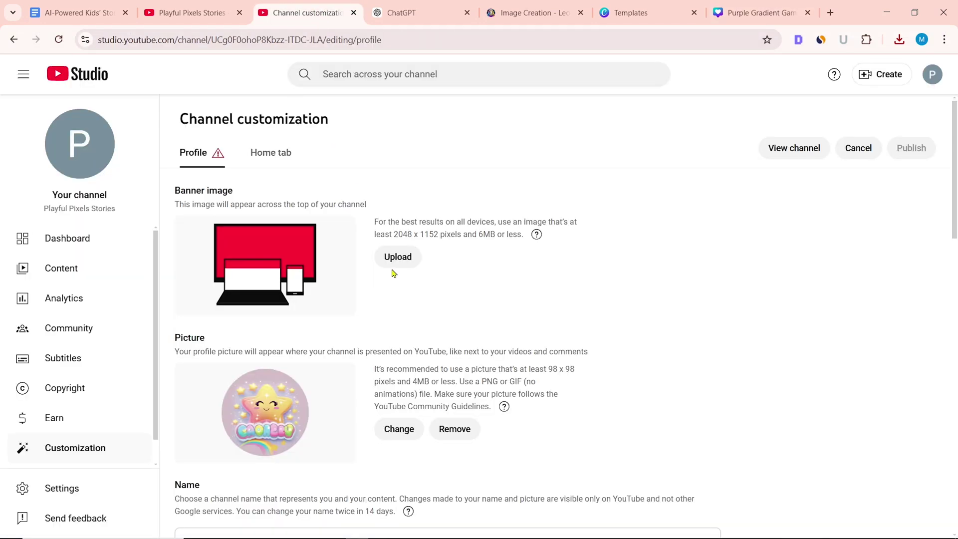
# Publish Purple Gradient Gaming Youtube Channel Art.png as the channel banner and view the channel.
pyautogui.click(400, 263)
pyautogui.click(135, 116)
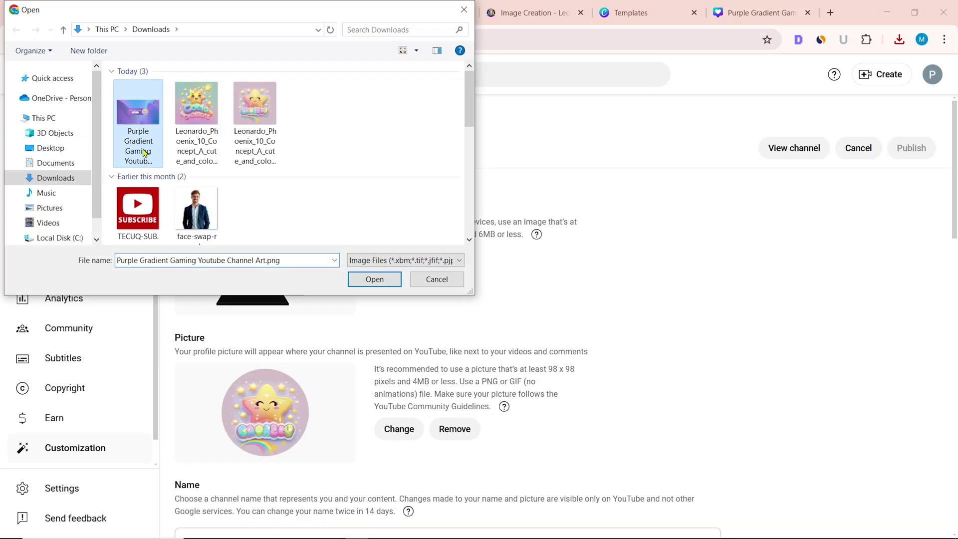
pyautogui.click(382, 279)
pyautogui.click(743, 487)
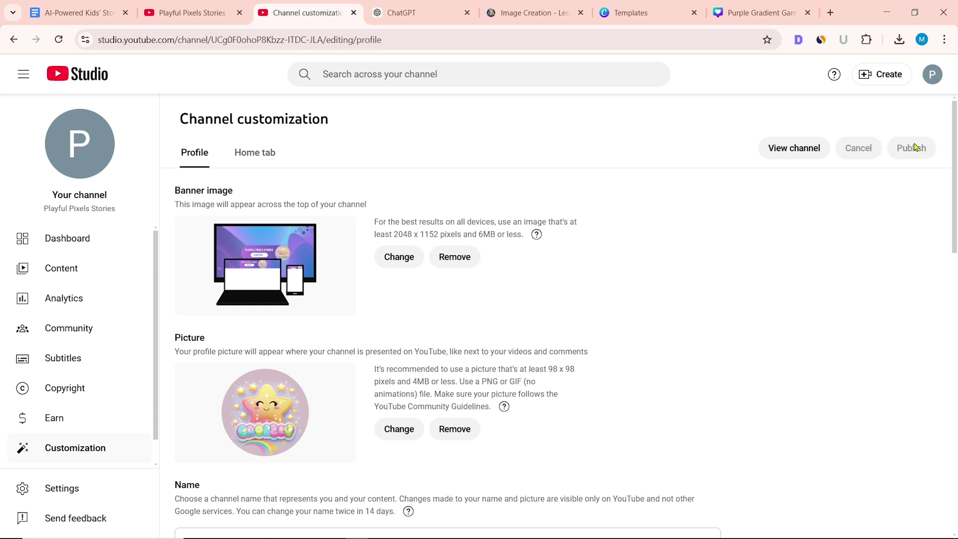
pyautogui.click(794, 147)
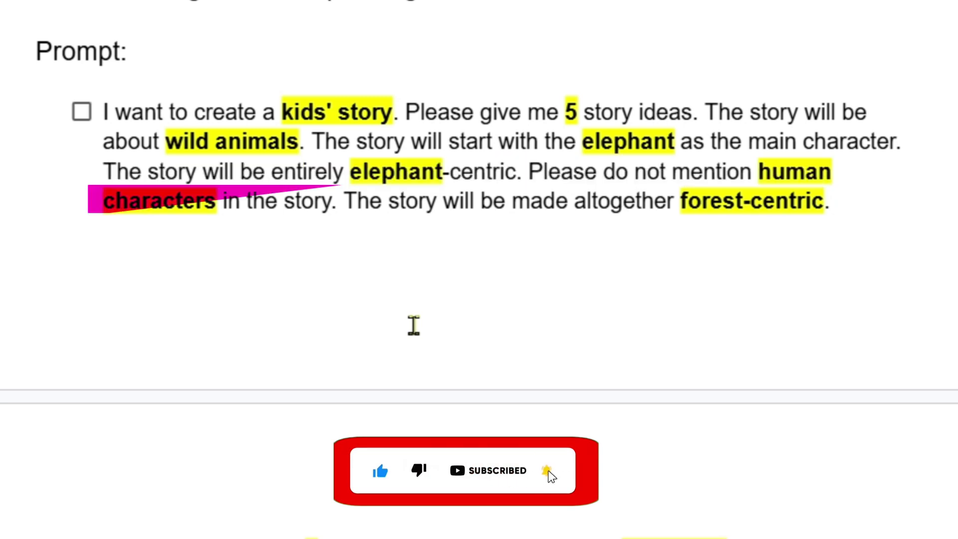
# Copy the story prompt paragraph from Docs into the ChatGPT message box.
pyautogui.moveTo(829, 205); pyautogui.dragTo(457, 132)
pyautogui.press('super+c')
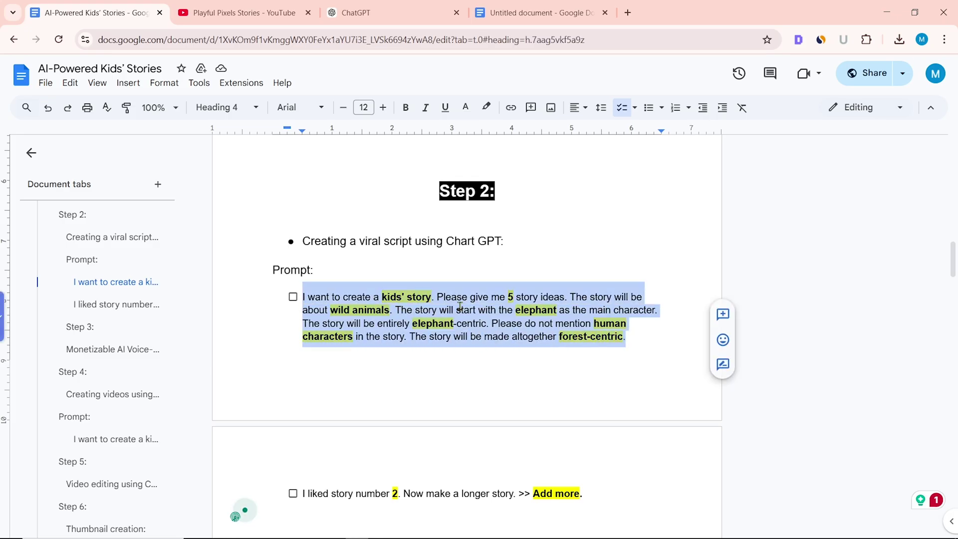
pyautogui.rightClick(459, 306)
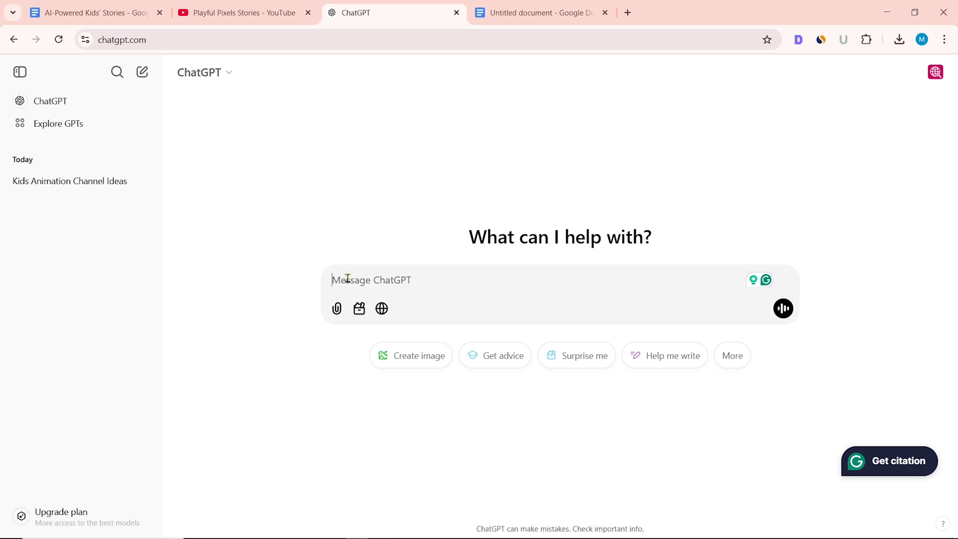
pyautogui.rightClick(348, 278)
pyautogui.click(374, 396)
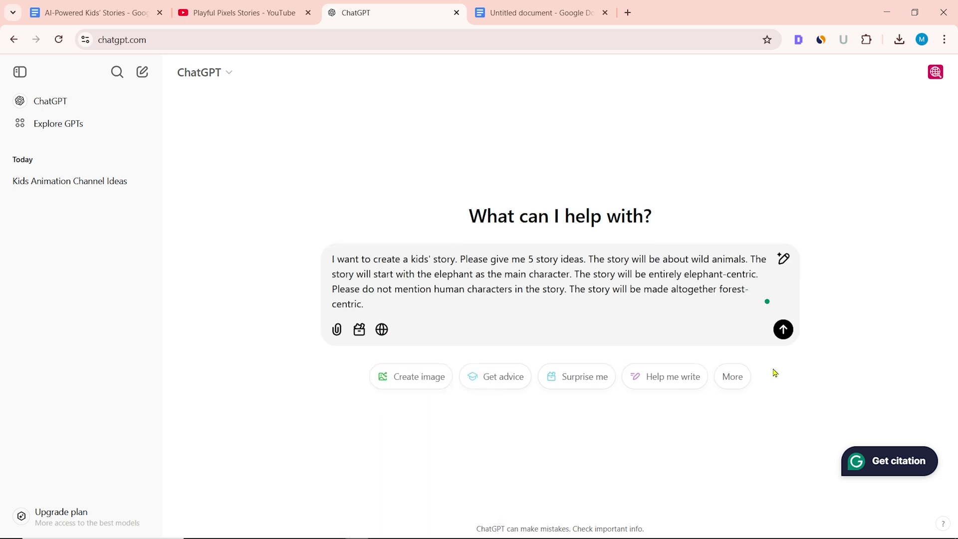
# Request five elephant story ideas, then paste the follow-up request into the message box.
pyautogui.click(782, 335)
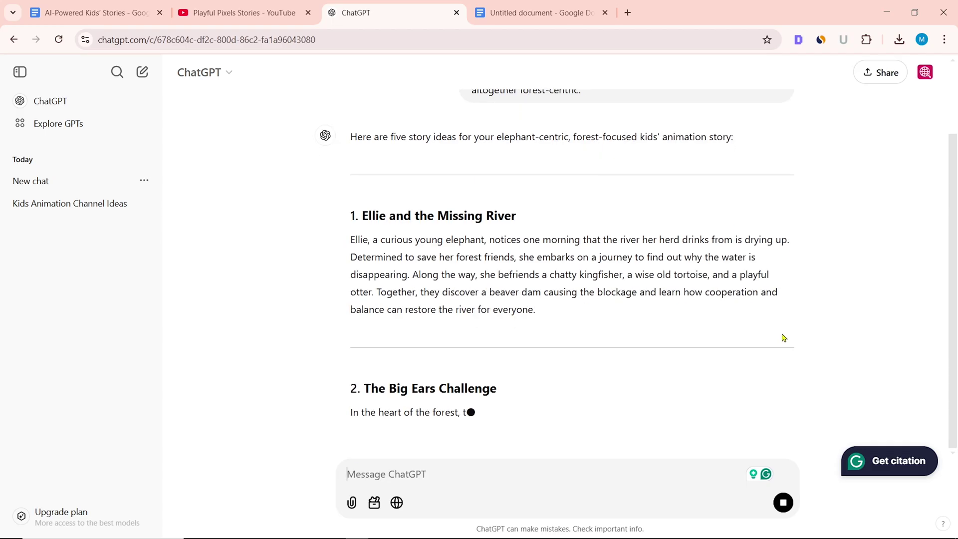
pyautogui.scroll(-5, 783, 337)
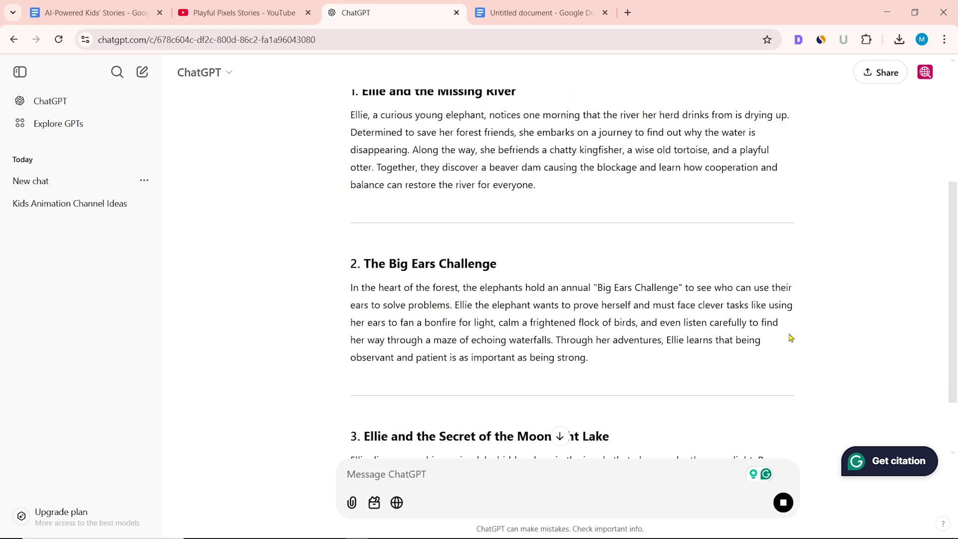
pyautogui.moveTo(515, 369); pyautogui.dragTo(310, 368)
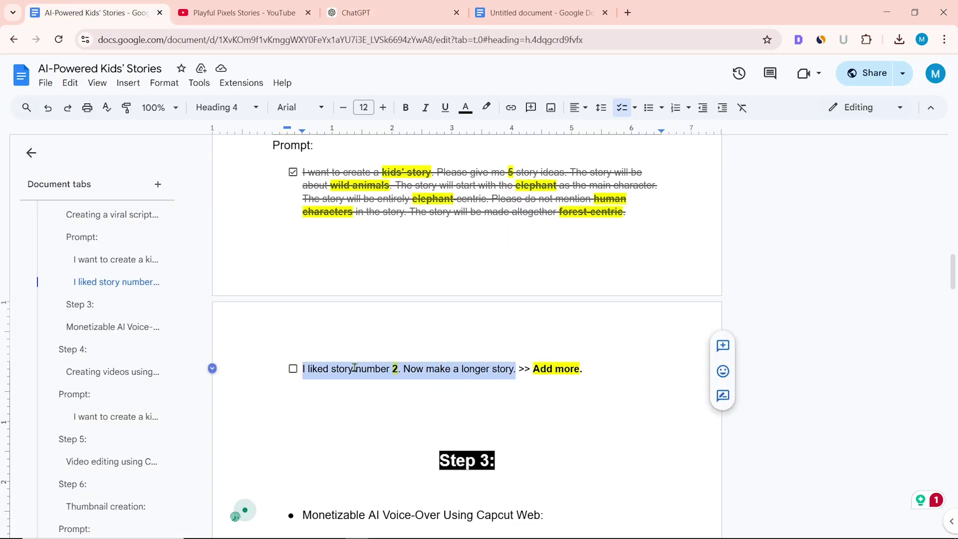
pyautogui.rightClick(354, 368)
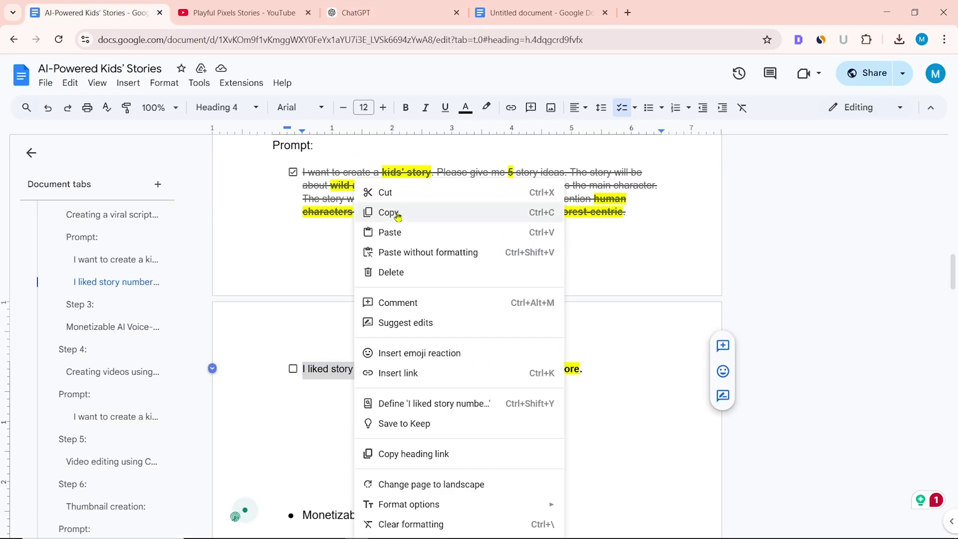
pyautogui.click(391, 212)
pyautogui.rightClick(349, 471)
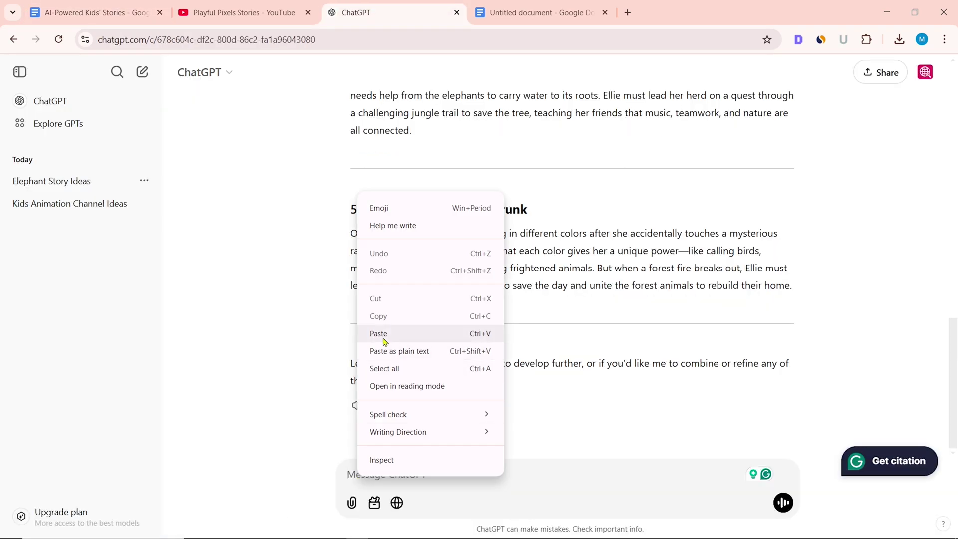
pyautogui.click(394, 335)
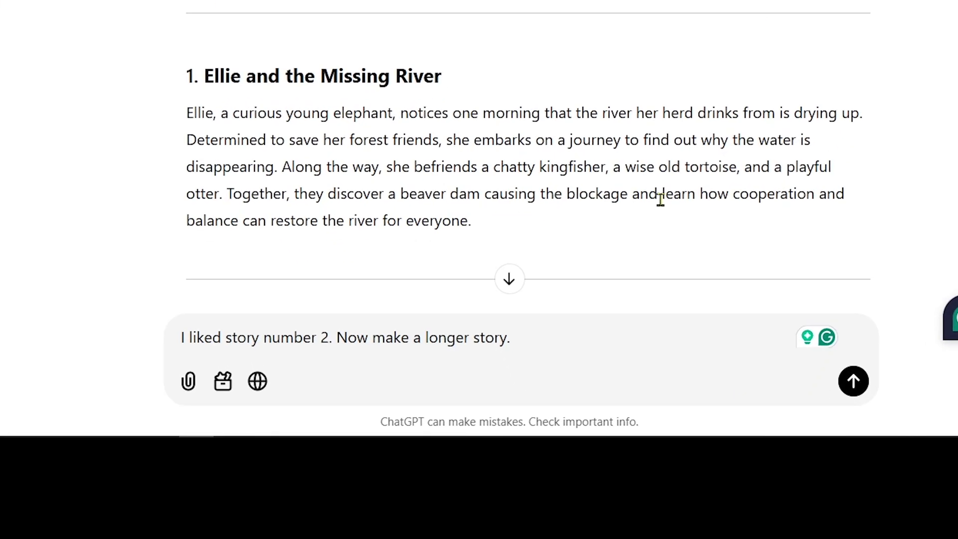
# Change the follow-up to story number 1, accept Grammarly's fix and send it.
pyautogui.press('BackSpace')
pyautogui.write('1')
pyautogui.moveTo(126, 220)
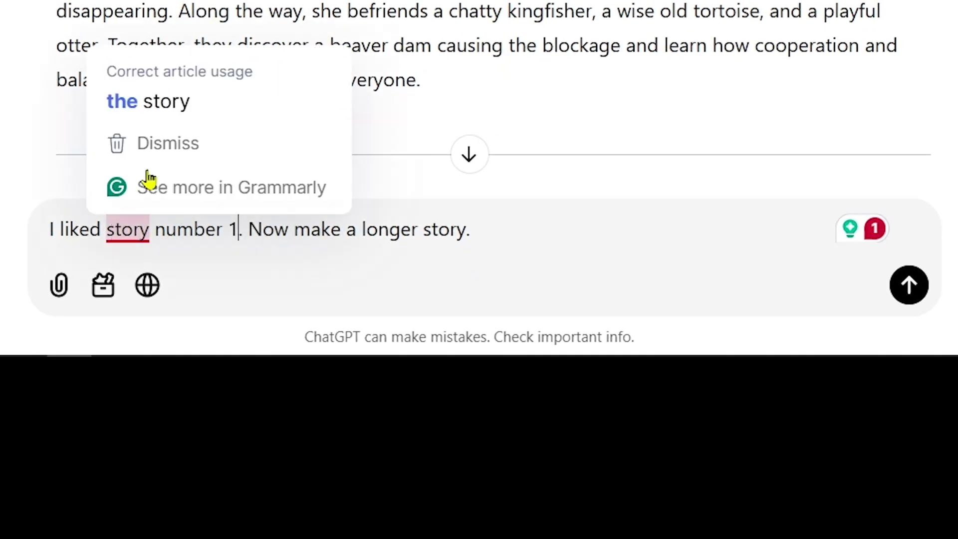
pyautogui.click(163, 111)
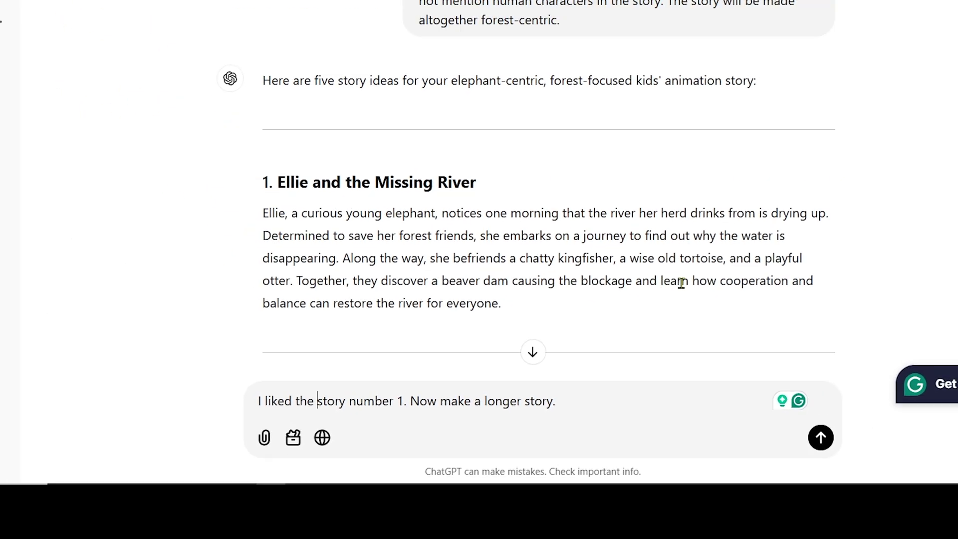
pyautogui.scroll(-10, 728, 125)
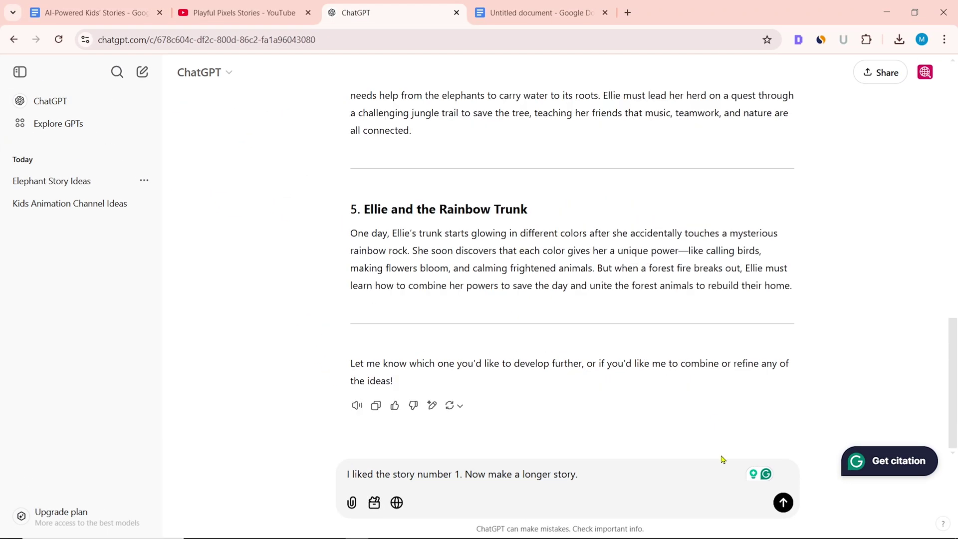
pyautogui.click(783, 502)
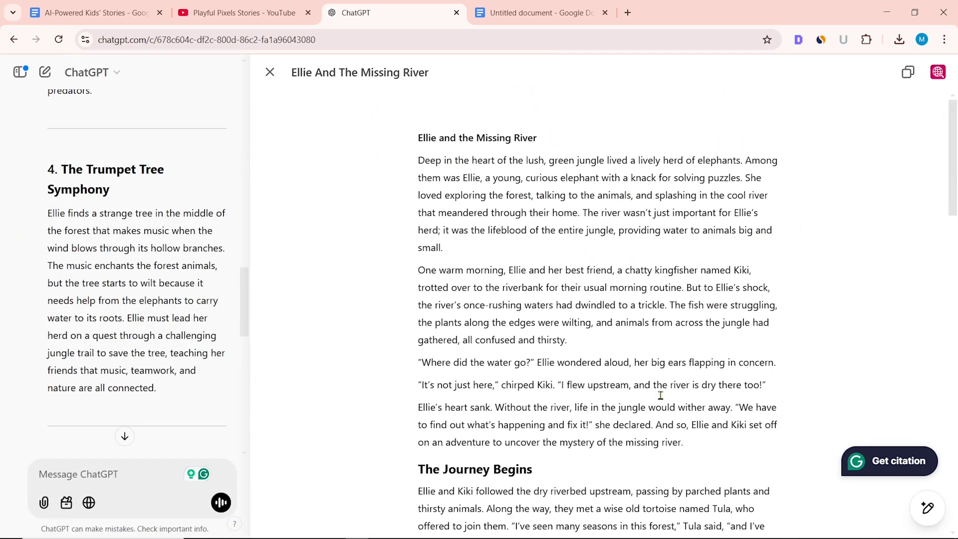
pyautogui.rightClick(274, 209)
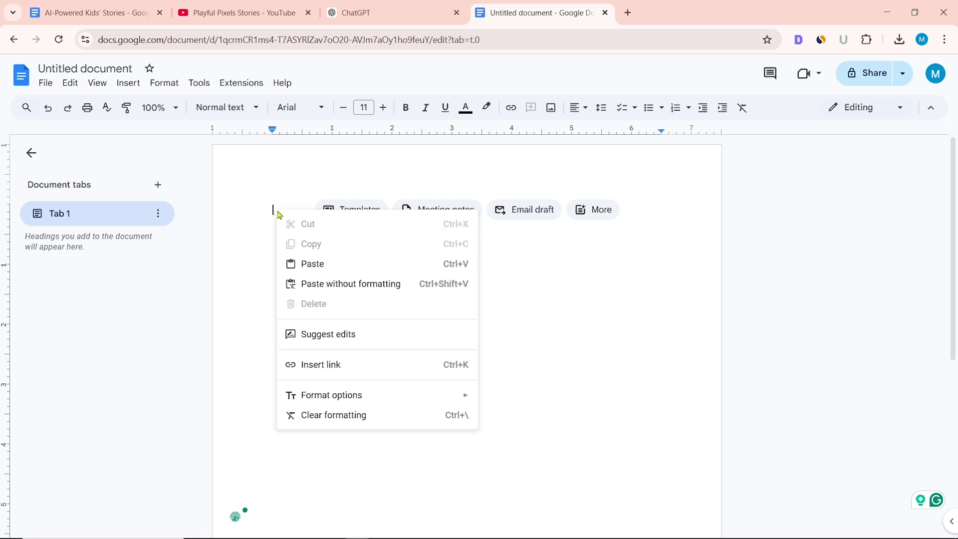
# Paste the full ChatGPT story into the new Google Docs document.
pyautogui.click(314, 263)
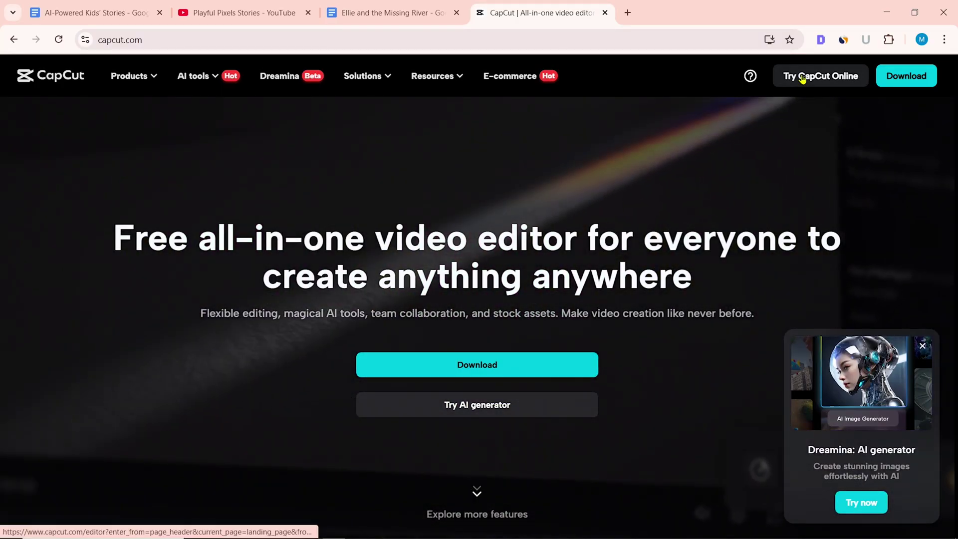
# Launch CapCut Online and open Text to speech from the home page's Magic tools.
pyautogui.click(802, 77)
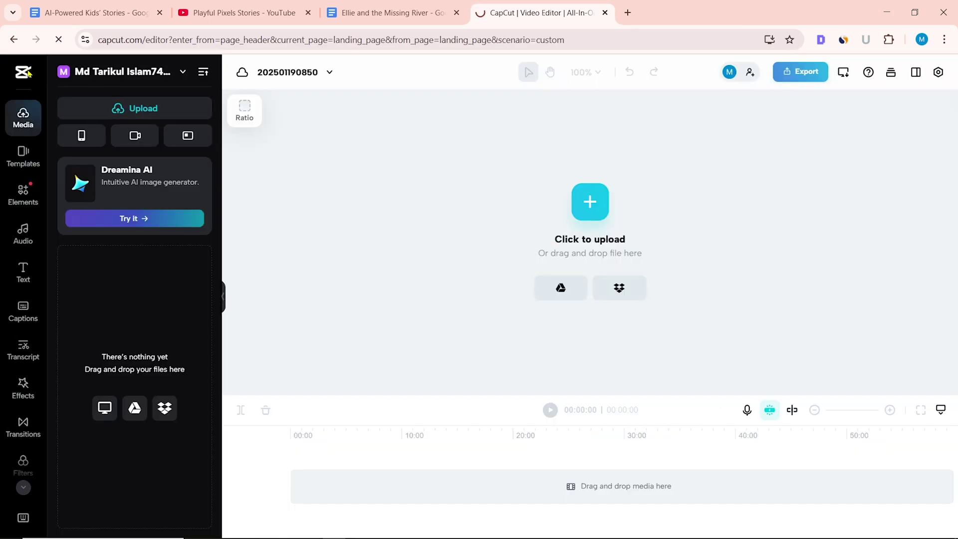
pyautogui.click(28, 72)
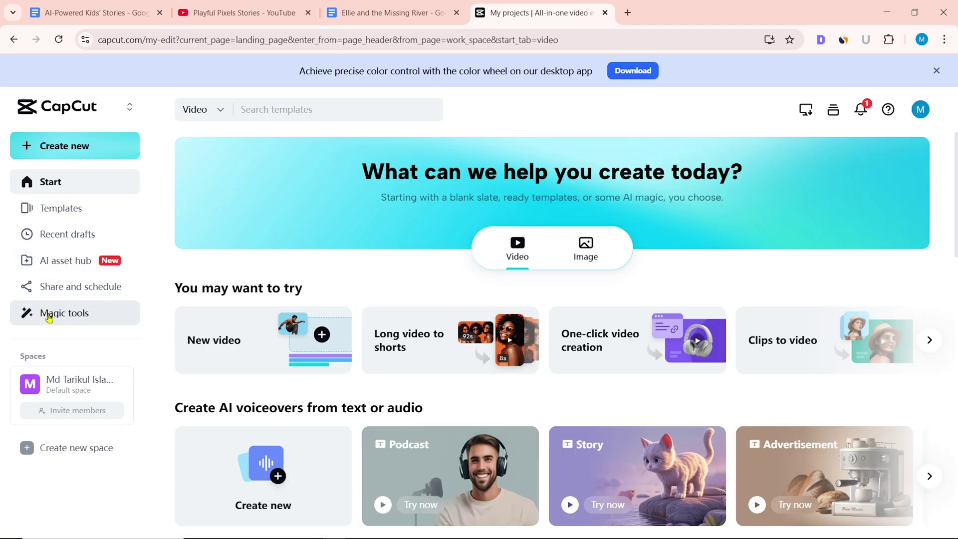
pyautogui.click(49, 317)
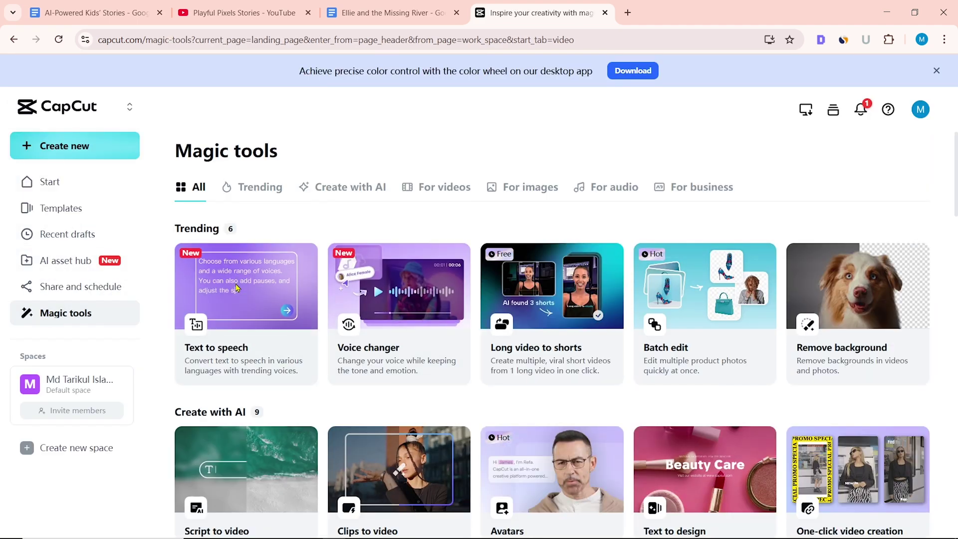
pyautogui.click(237, 288)
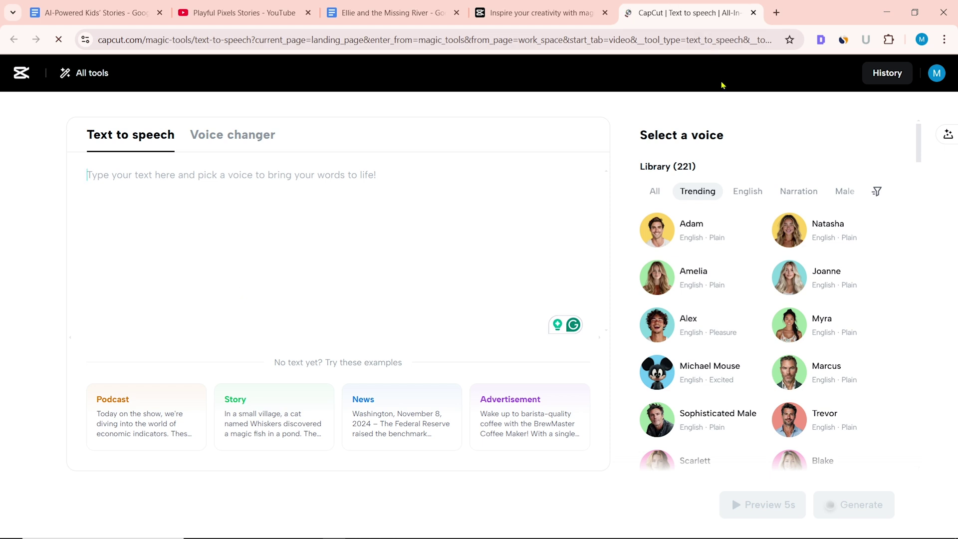
# Preview the voices, pick Adam, then select all the story text in Google Docs.
pyautogui.moveTo(656, 230)
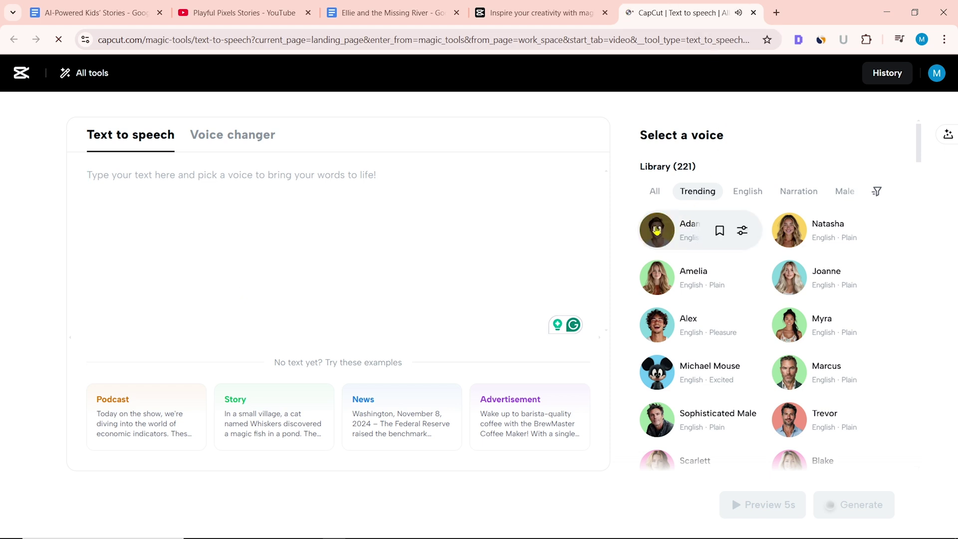
pyautogui.moveTo(658, 326)
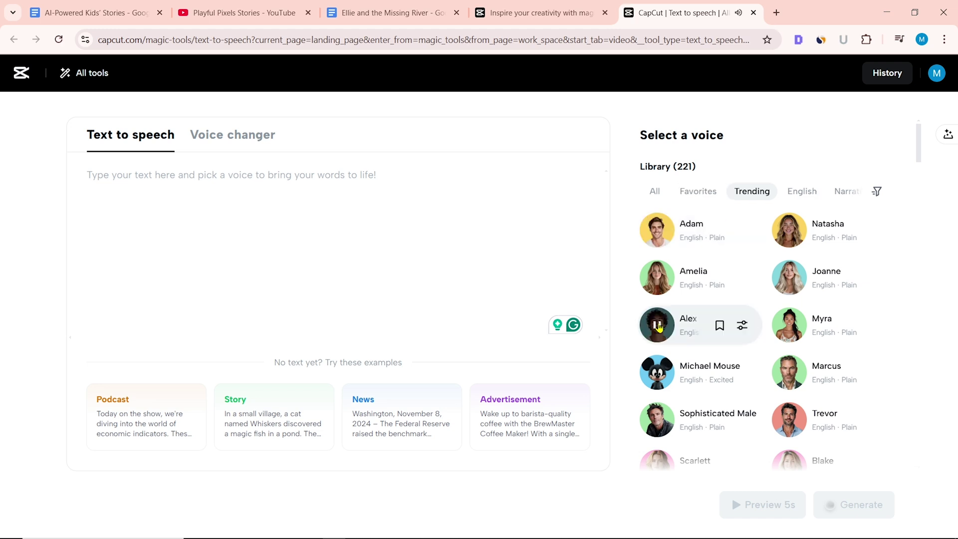
pyautogui.click(719, 230)
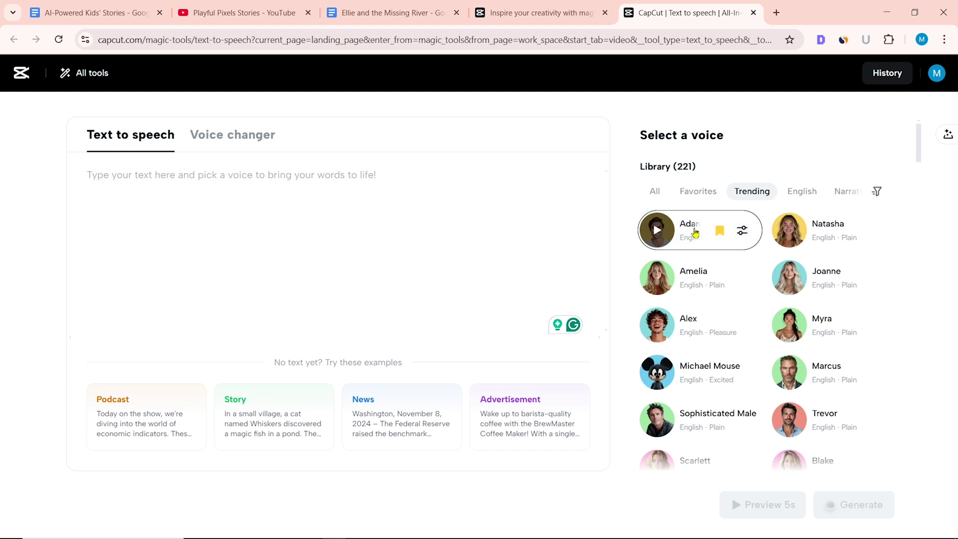
pyautogui.click(384, 12)
pyautogui.moveTo(348, 365); pyautogui.dragTo(249, 128)
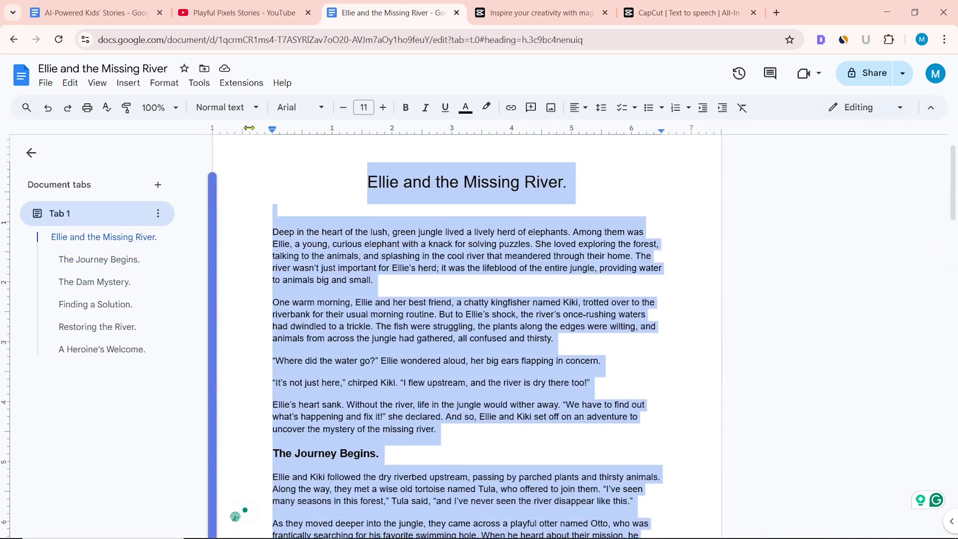
# Copy the story, highlight it in blue, and paste it into CapCut's Text to speech box.
pyautogui.rightClick(457, 258)
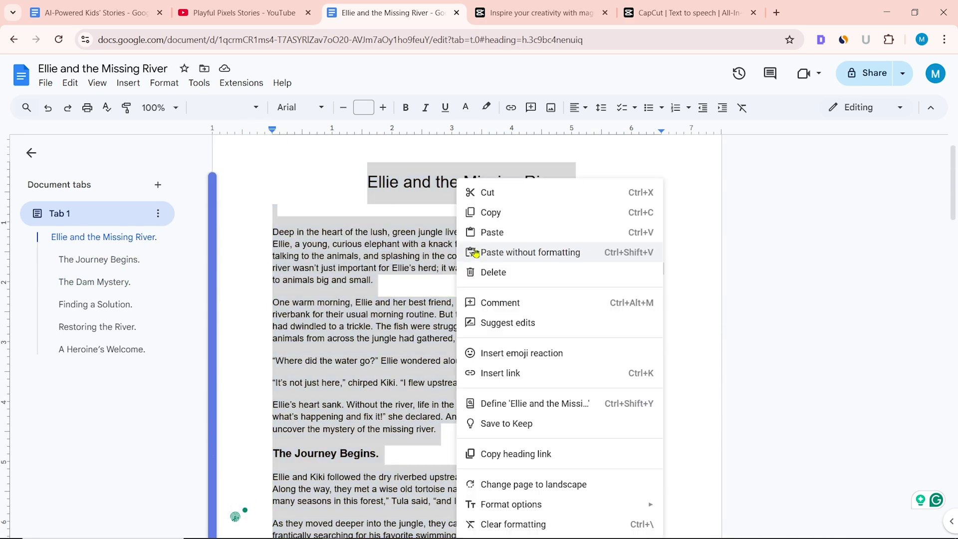
pyautogui.click(483, 212)
pyautogui.click(486, 108)
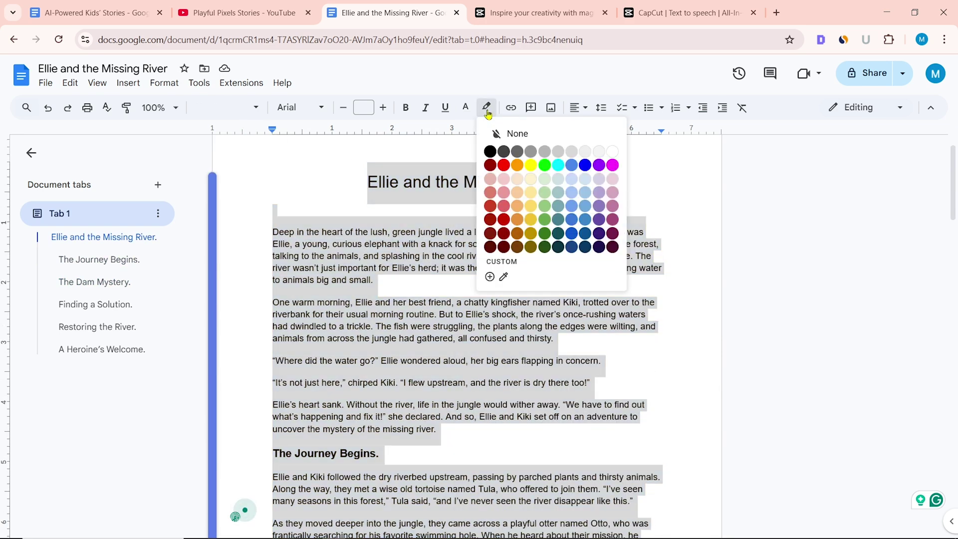
pyautogui.click(571, 169)
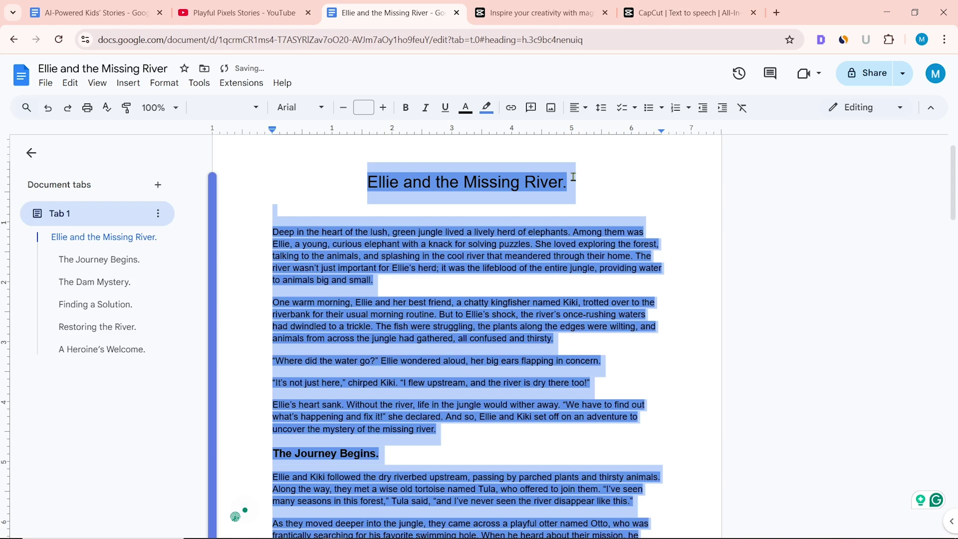
pyautogui.click(689, 12)
pyautogui.rightClick(130, 188)
pyautogui.click(160, 328)
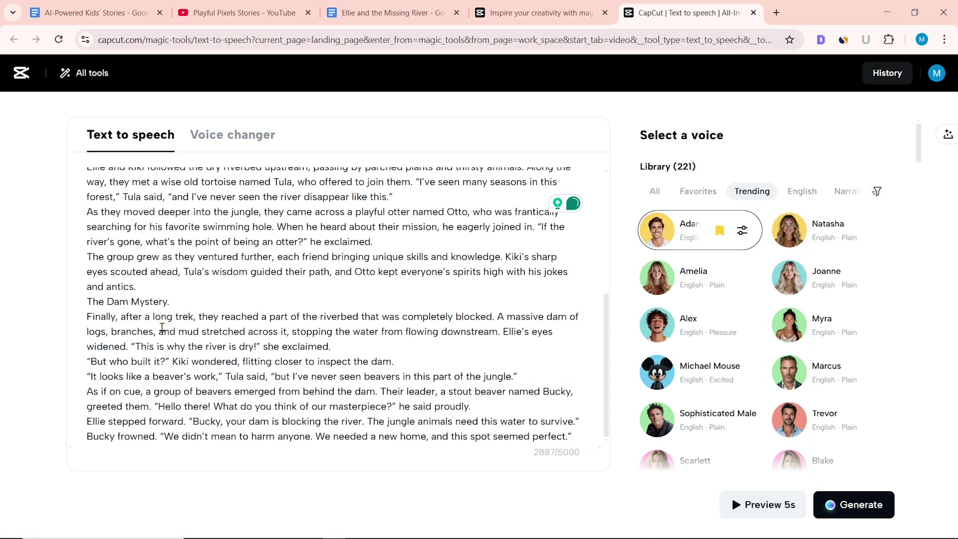
# Generate the 03:22 Adam narration and download it as audio only.
pyautogui.click(856, 504)
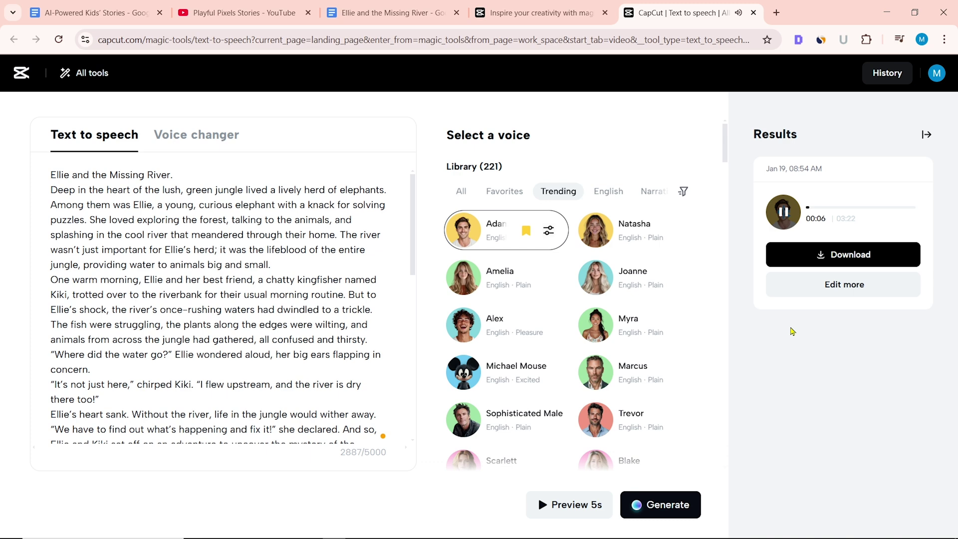
pyautogui.click(798, 254)
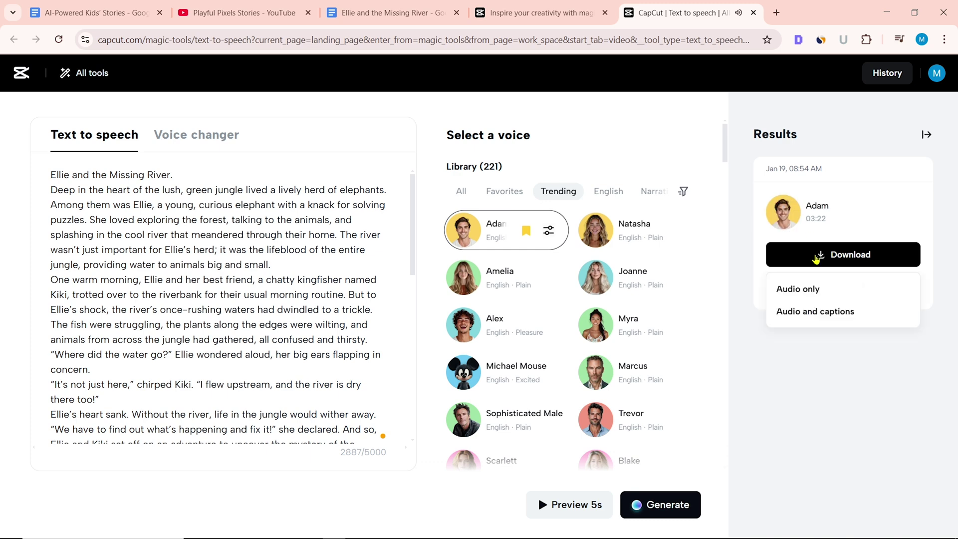
pyautogui.click(795, 289)
pyautogui.click(394, 12)
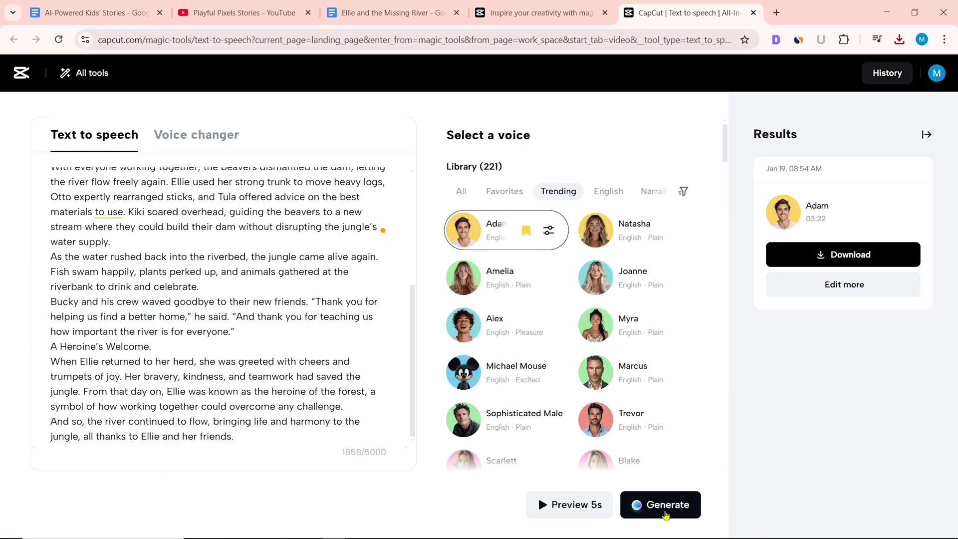
# Back on the Text to speech tab, save the finished narration as an audio-only file.
pyautogui.click(660, 504)
pyautogui.click(823, 252)
pyautogui.click(795, 287)
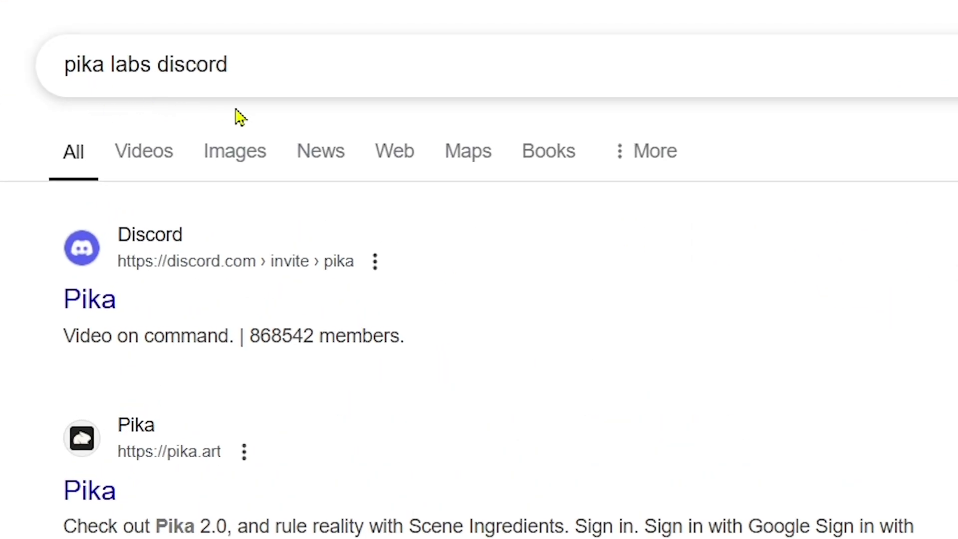
# Open the Pika Discord invite and join the Pika server.
pyautogui.click(91, 304)
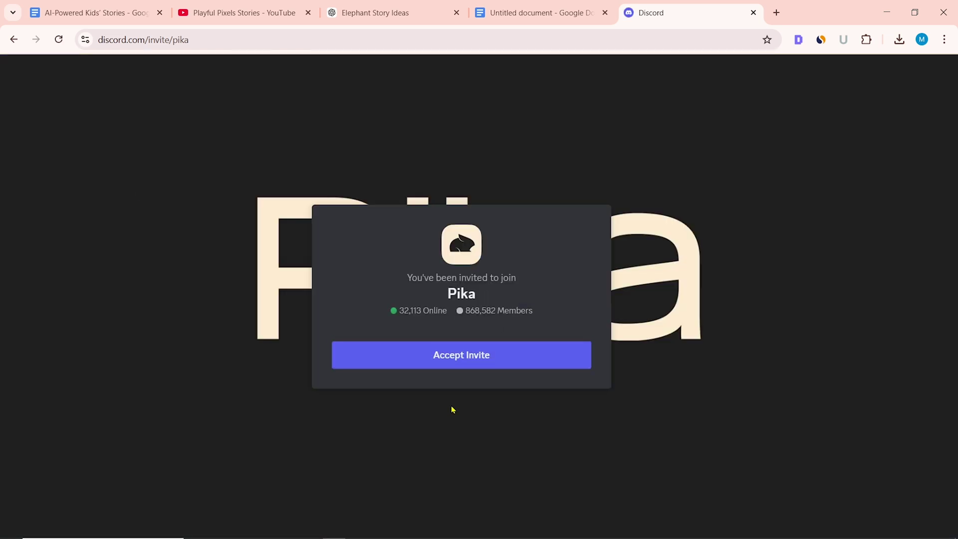
pyautogui.click(463, 356)
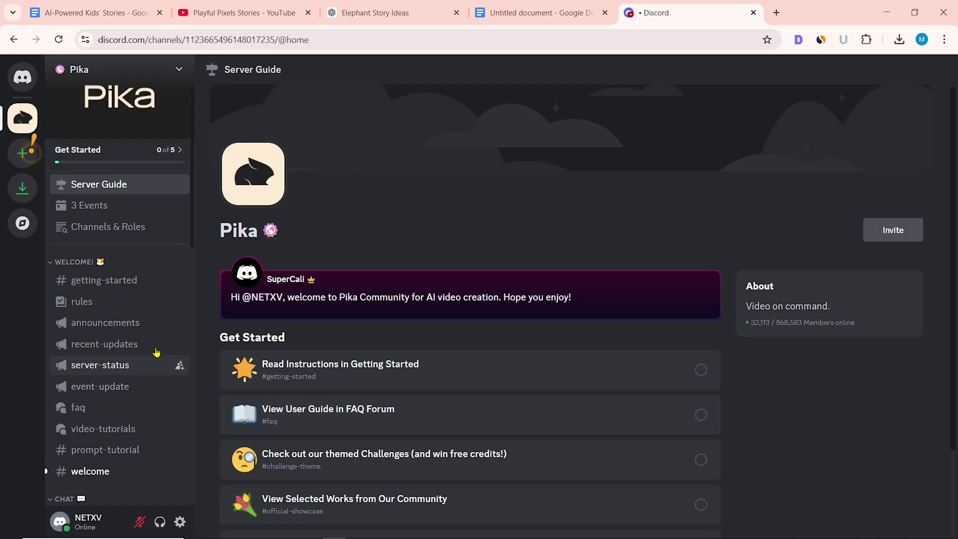
pyautogui.scroll(-2, 139, 352)
pyautogui.scroll(-6, 138, 352)
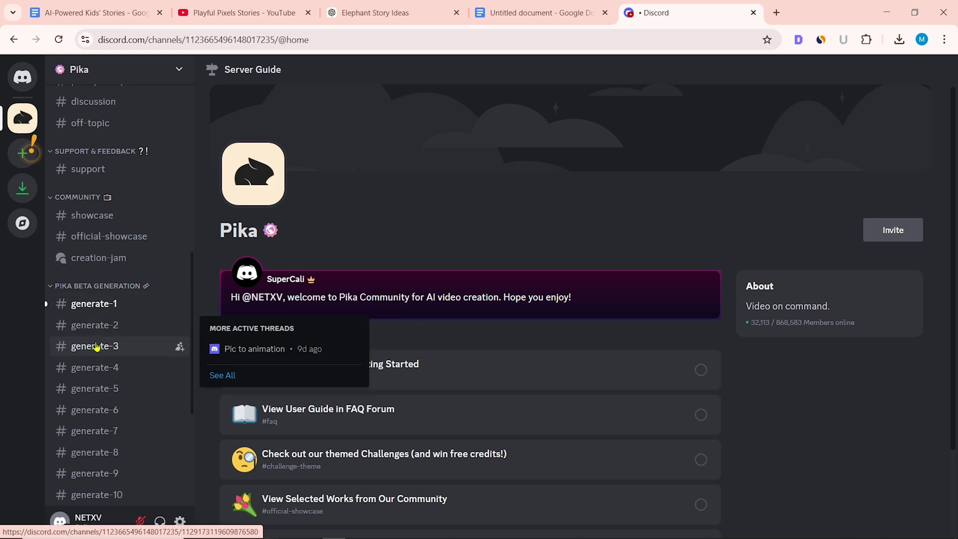
pyautogui.scroll(-2, 102, 411)
# Browse the generate-4 and generate-6 channels, then open generate-8.
pyautogui.click(102, 305)
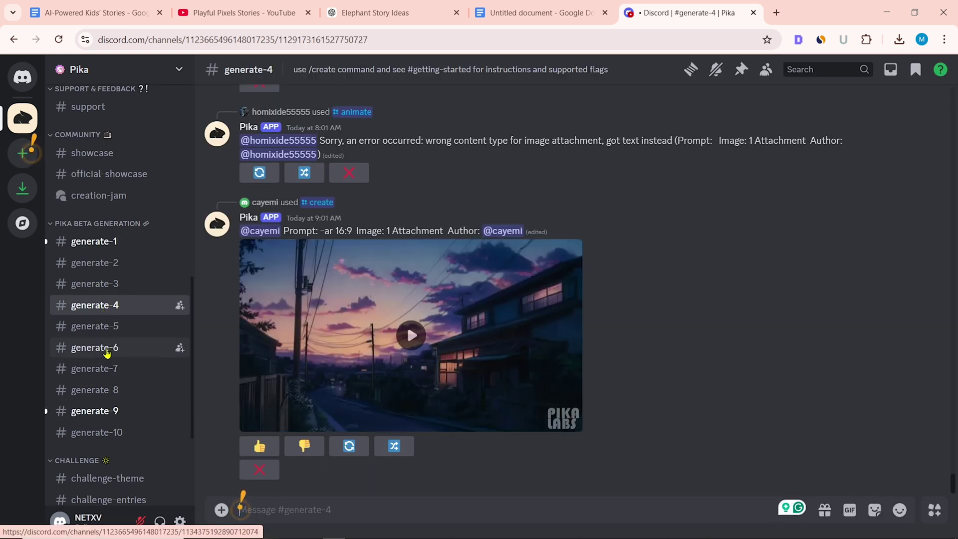
pyautogui.click(107, 348)
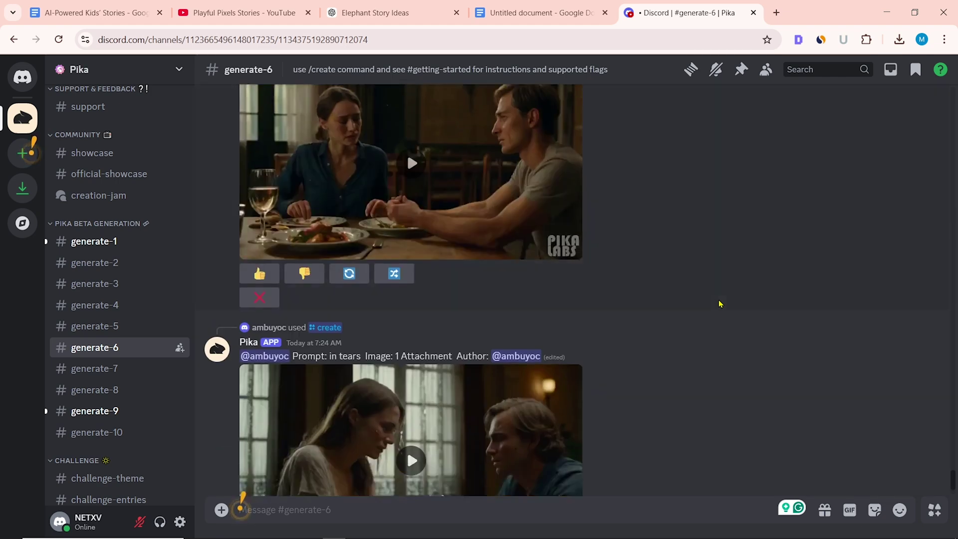
pyautogui.click(110, 390)
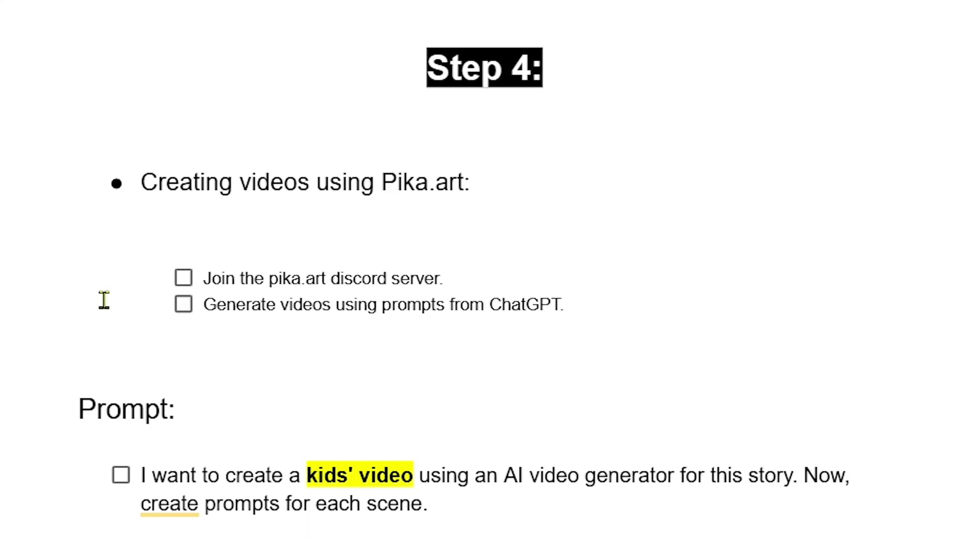
# Tick 'Join the pika.art discord server' and copy the 'I want to create…' kids' video prompt.
pyautogui.click(184, 279)
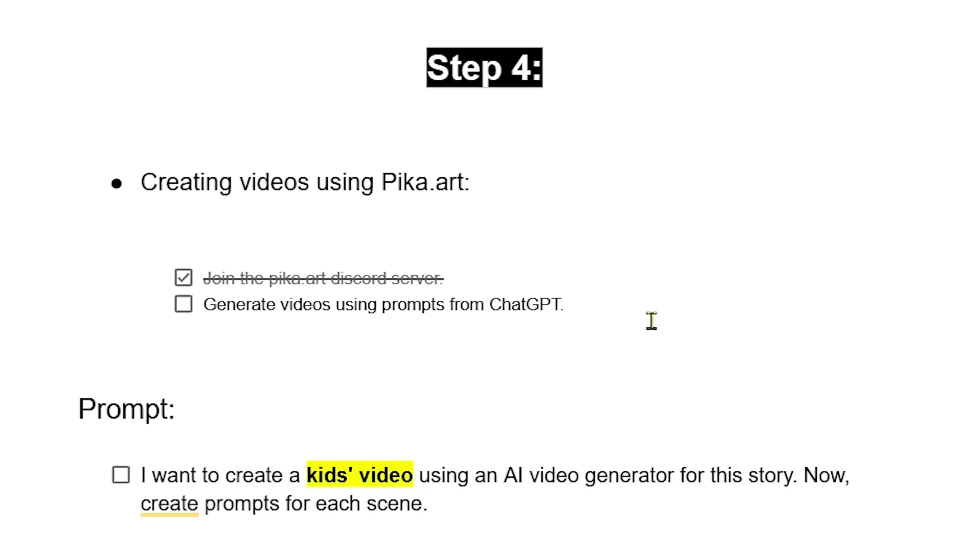
pyautogui.moveTo(429, 504); pyautogui.dragTo(146, 474)
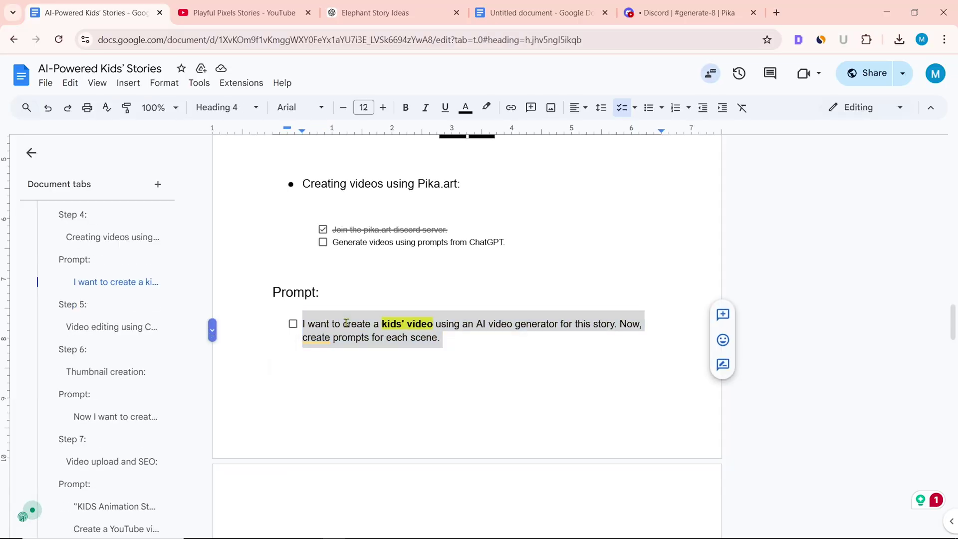
pyautogui.rightClick(347, 323)
pyautogui.click(377, 212)
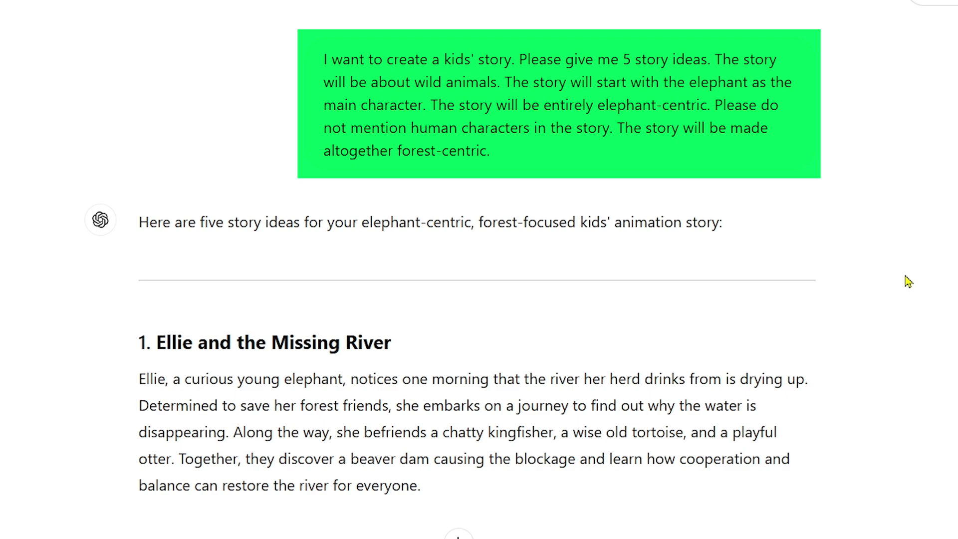
# Paste the kids' video prompt into ChatGPT, send it, and select the returned Scene 1 prompt.
pyautogui.scroll(-20, 908, 281)
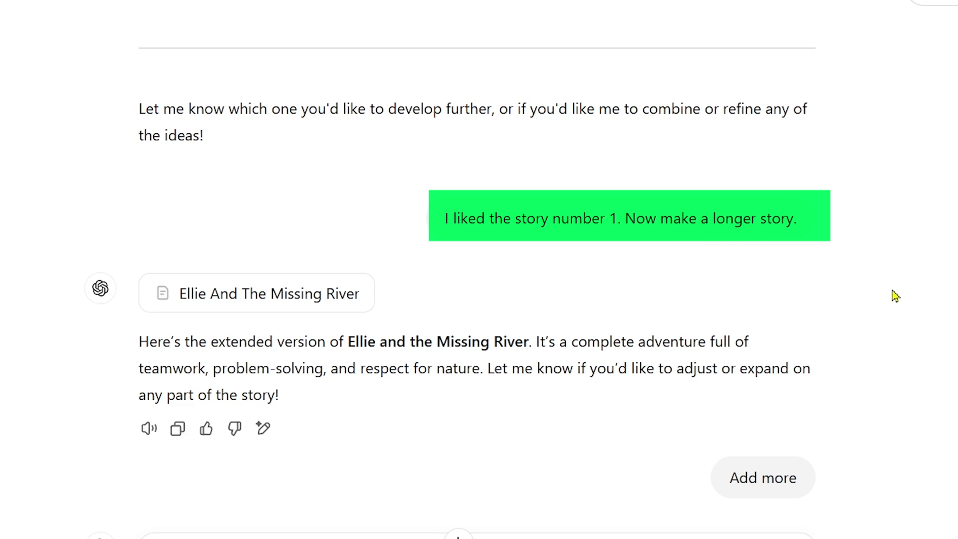
pyautogui.scroll(-10, 951, 338)
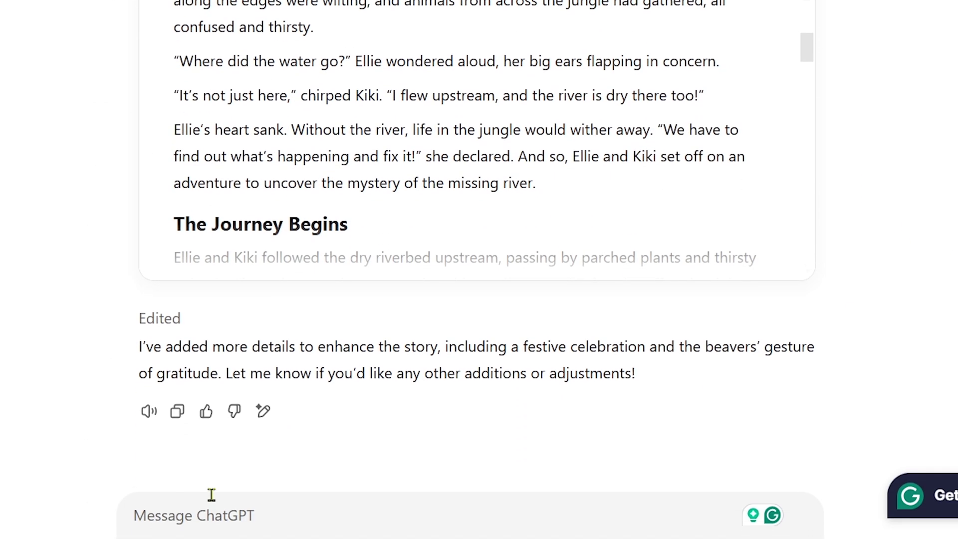
pyautogui.rightClick(167, 520)
pyautogui.click(205, 305)
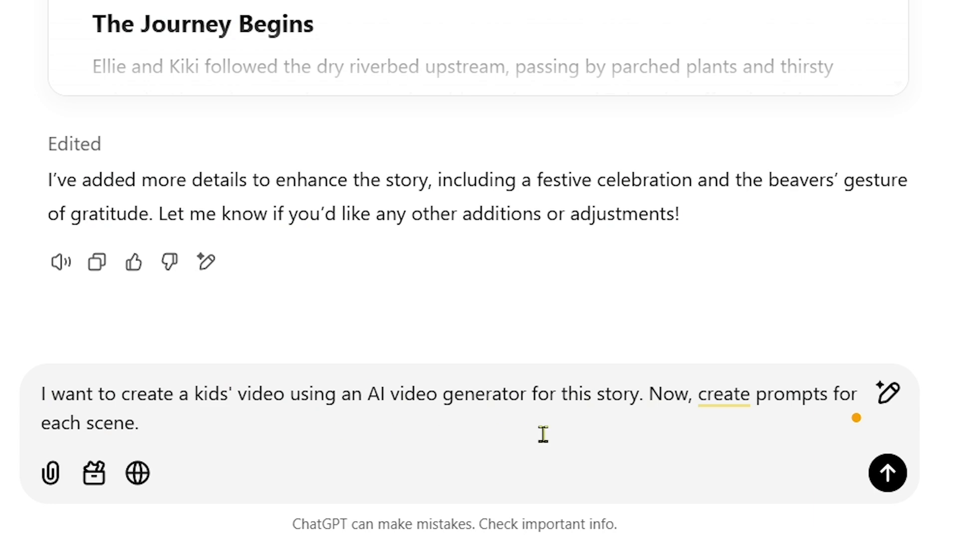
pyautogui.click(887, 472)
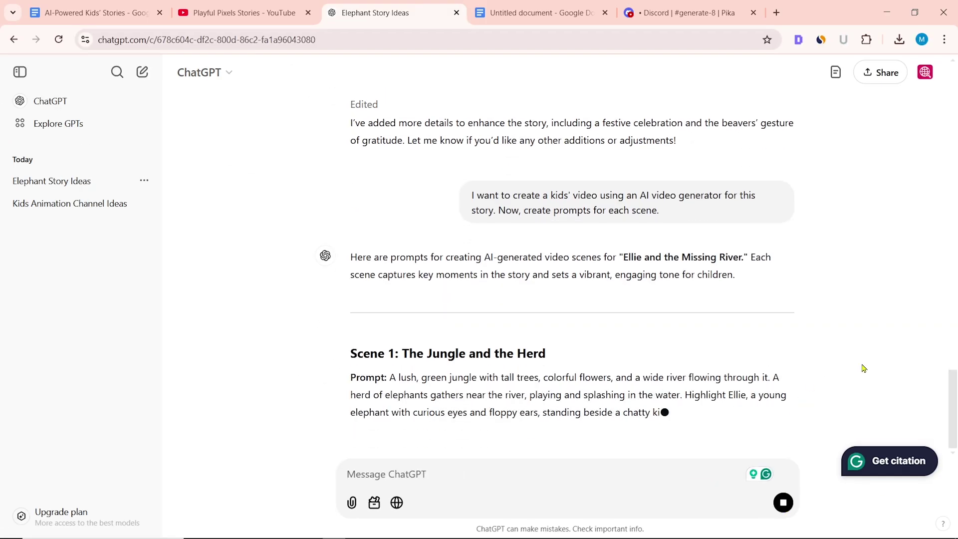
pyautogui.moveTo(388, 198); pyautogui.dragTo(749, 252)
# Generate a Pika video from the Scene 1 prompt with /create in generate-8.
pyautogui.rightClick(574, 219)
pyautogui.click(612, 234)
pyautogui.click(544, 6)
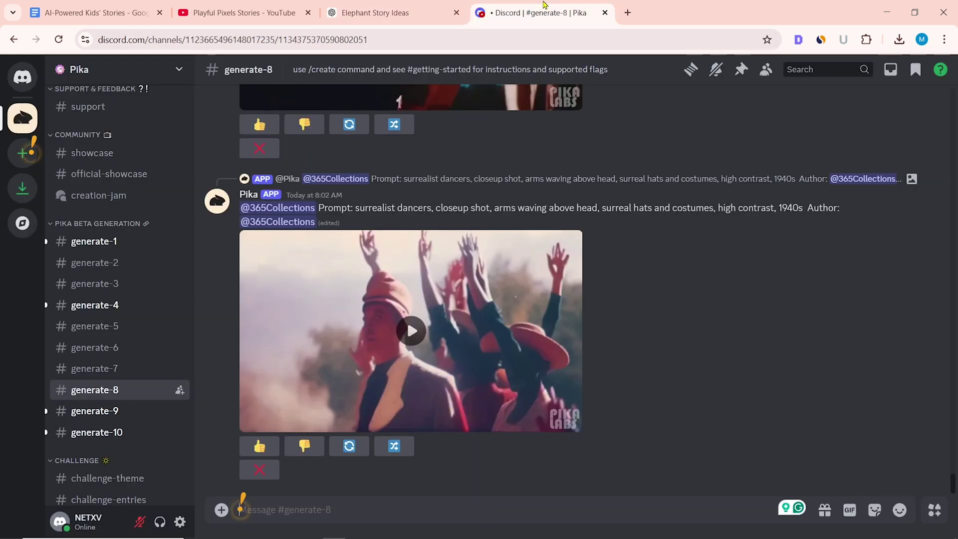
pyautogui.write('/')
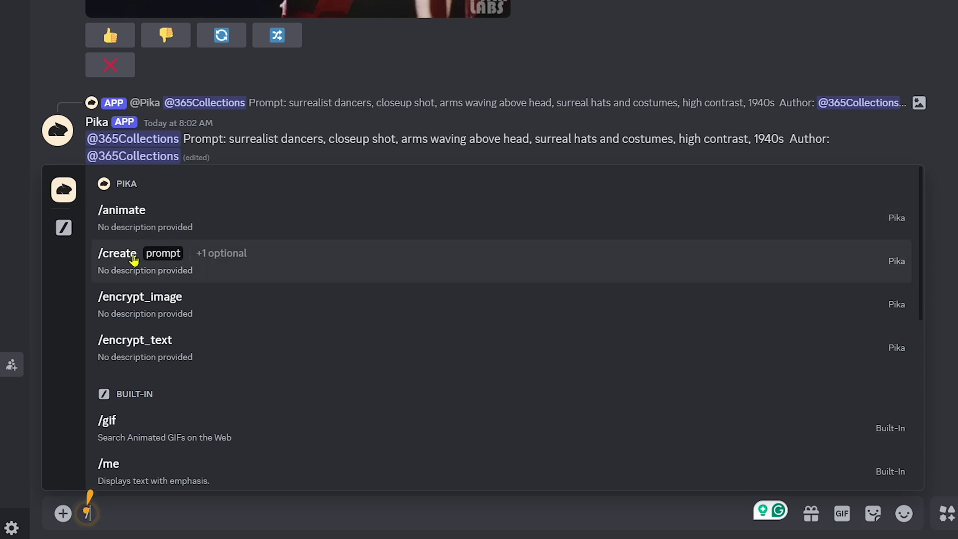
pyautogui.click(289, 262)
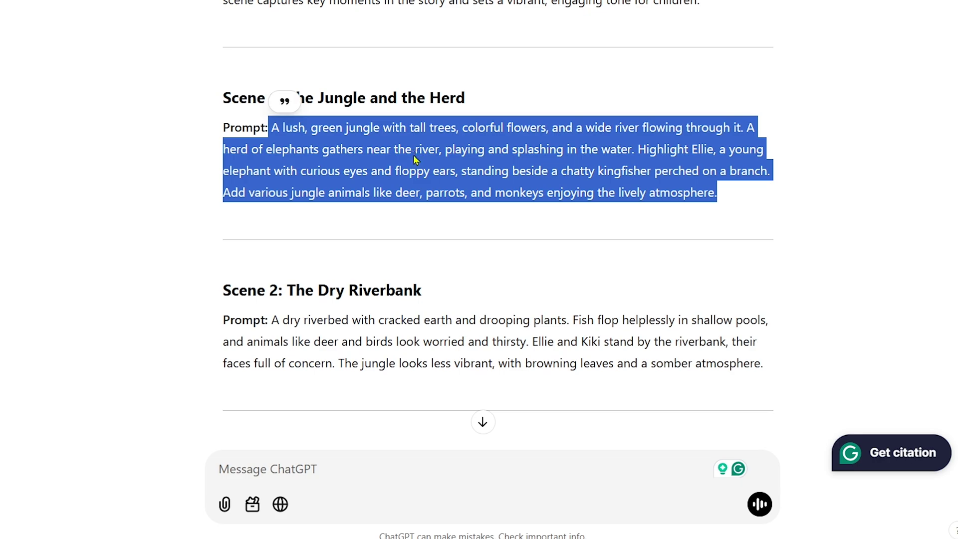
pyautogui.rightClick(413, 160)
pyautogui.click(438, 175)
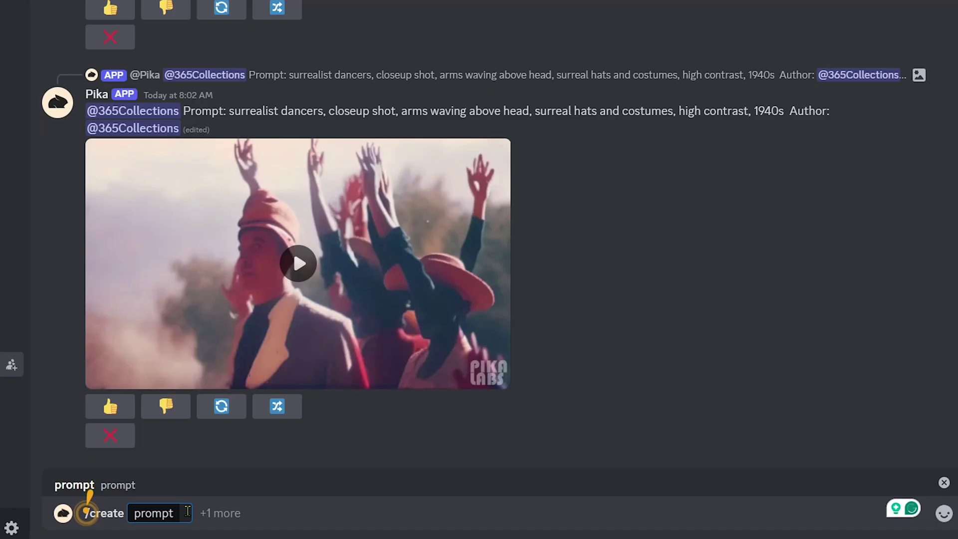
pyautogui.rightClick(186, 517)
pyautogui.click(222, 335)
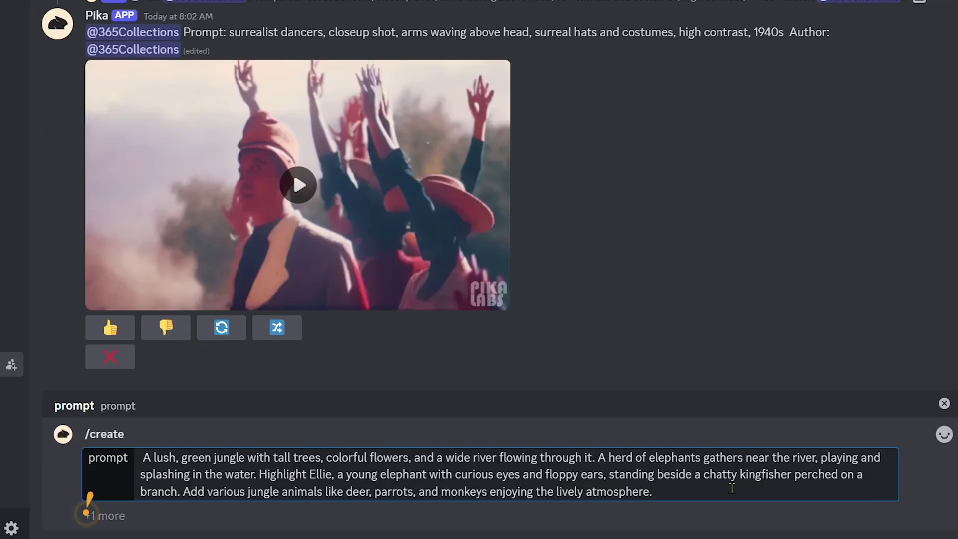
pyautogui.press('Return')
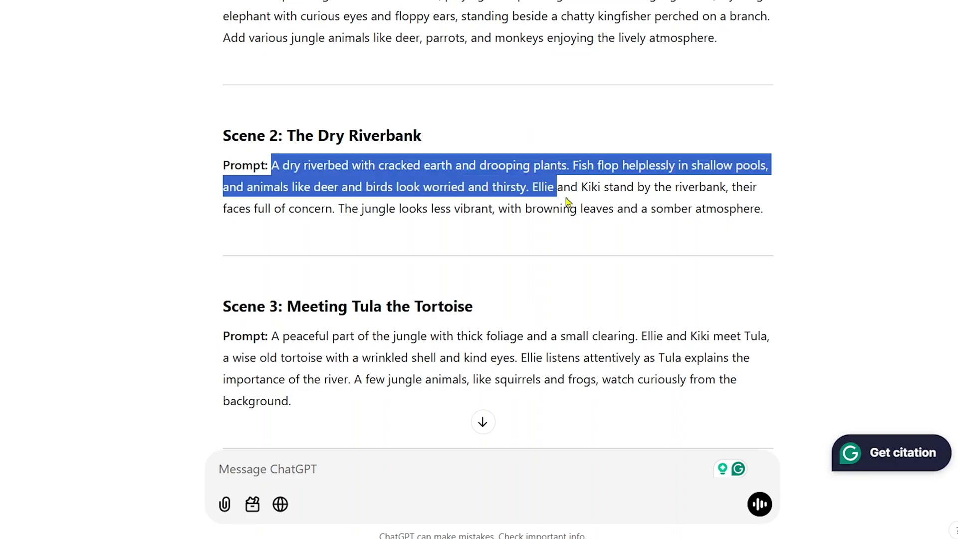
# Generate the Scene 2 dry riverbed video, then request a variation of the elephant jungle clip.
pyautogui.moveTo(568, 209); pyautogui.dragTo(771, 210)
pyautogui.rightClick(556, 187)
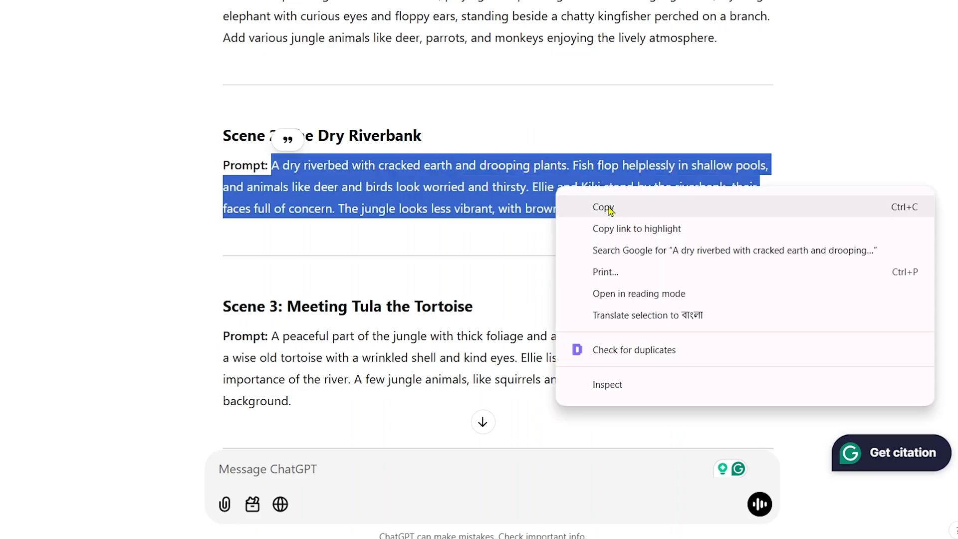
pyautogui.click(605, 205)
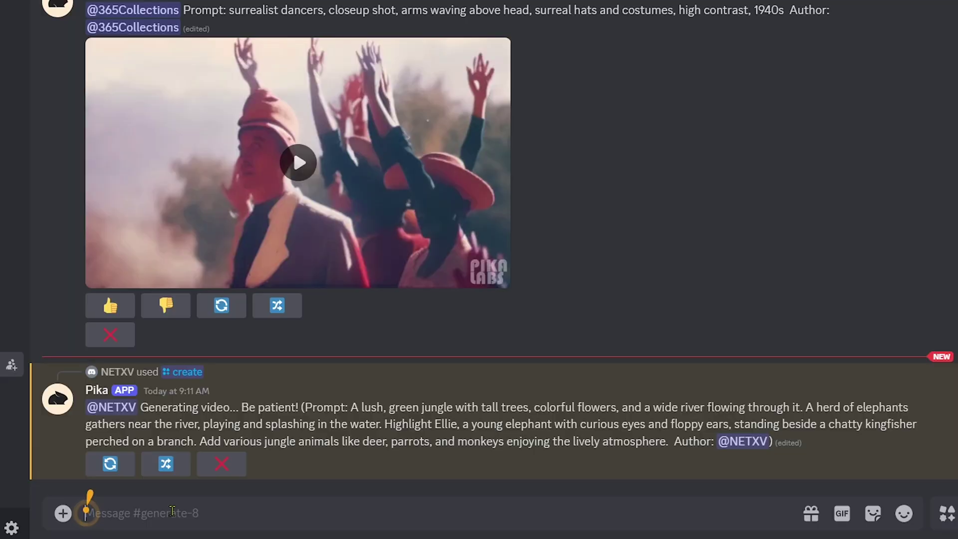
pyautogui.write('/create prompt')
pyautogui.click(125, 342)
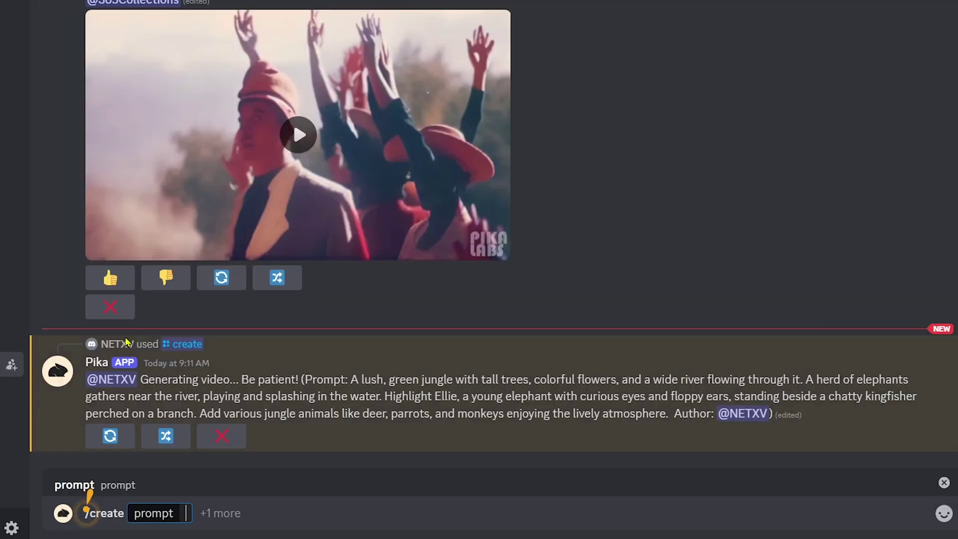
pyautogui.rightClick(191, 513)
pyautogui.click(230, 333)
pyautogui.press('Return')
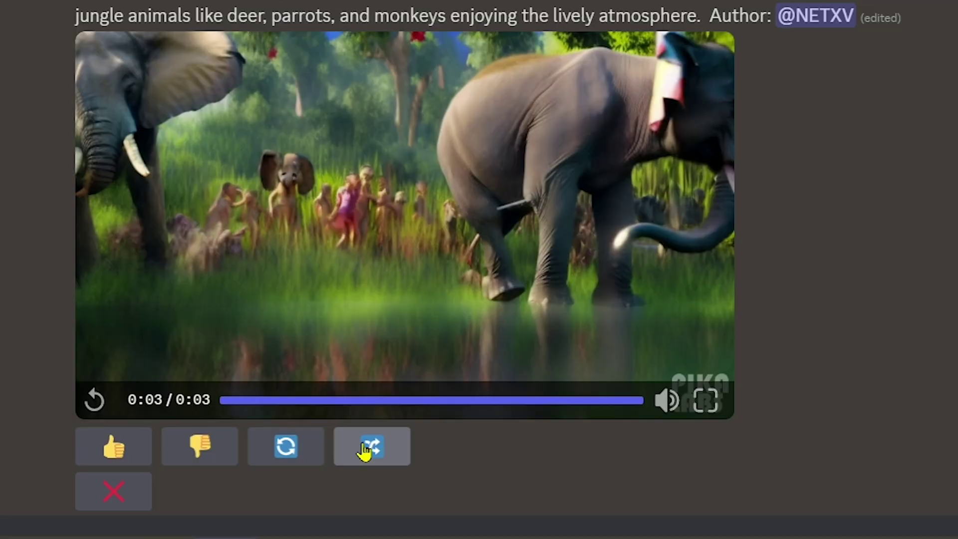
pyautogui.click(364, 449)
pyautogui.click(727, 485)
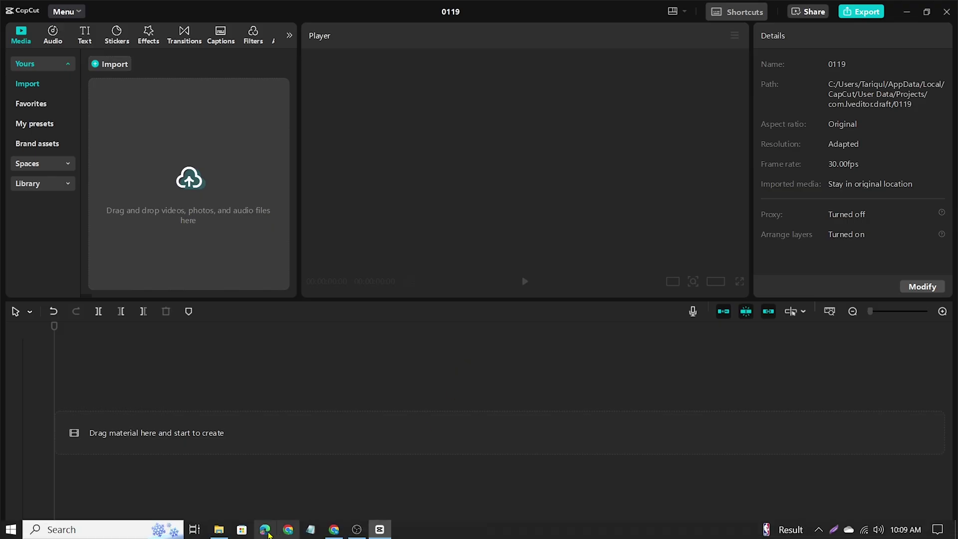
# Import all downloaded Pika clips from Downloads into CapCut's media and place them on the timeline.
pyautogui.click(242, 528)
pyautogui.moveTo(474, 173); pyautogui.dragTo(828, 489)
pyautogui.moveTo(610, 341); pyautogui.dragTo(203, 192)
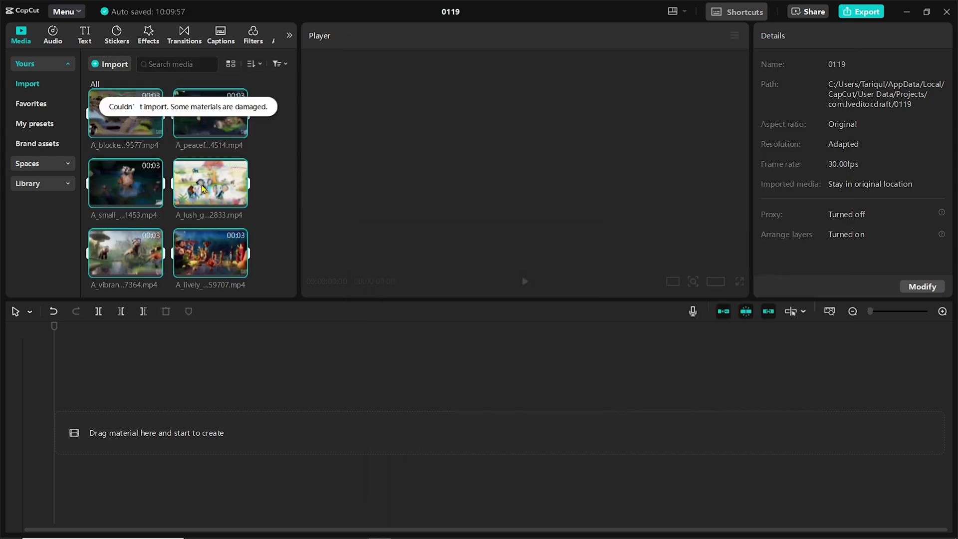
pyautogui.moveTo(145, 247); pyautogui.dragTo(118, 423)
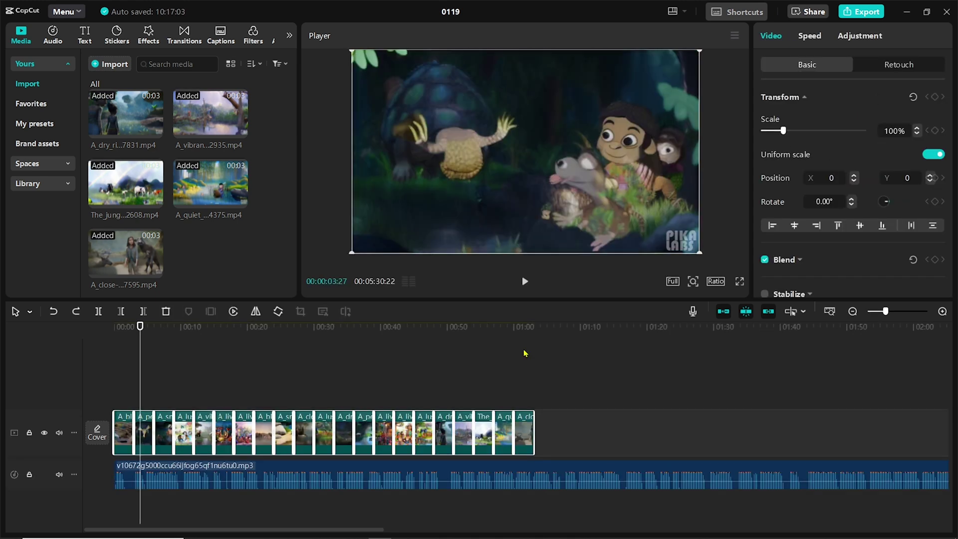
# Add a Black Fade transition between the first two clips and apply it to all.
pyautogui.click(184, 34)
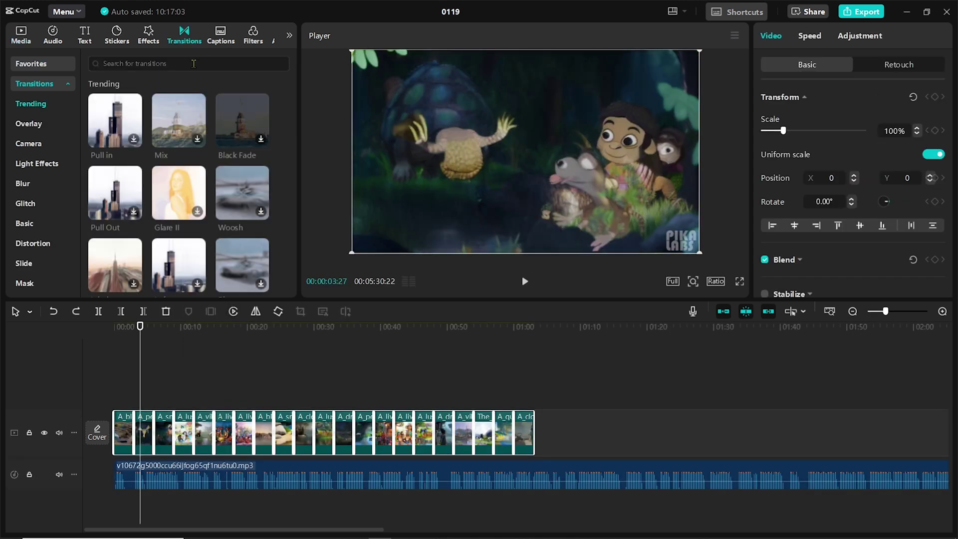
pyautogui.moveTo(241, 123); pyautogui.dragTo(136, 429)
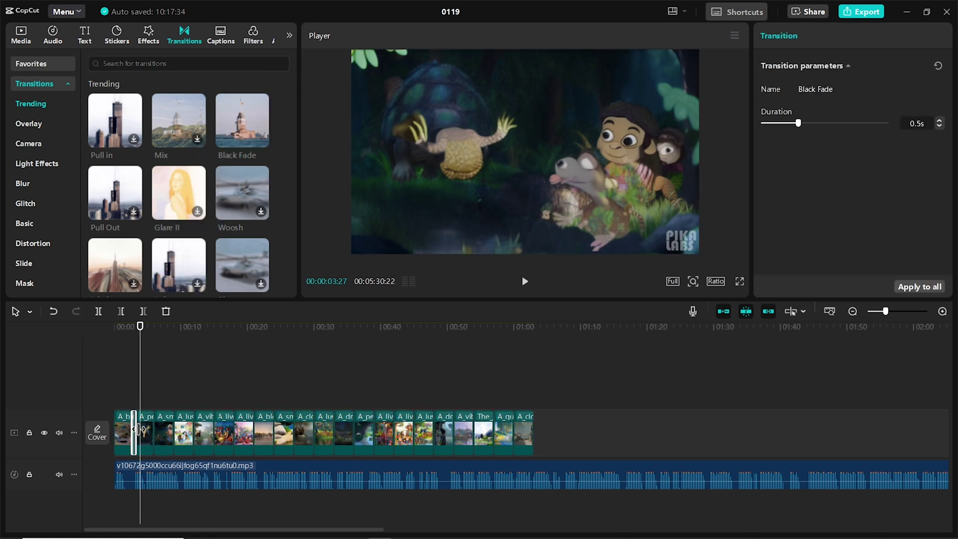
pyautogui.click(941, 311)
pyautogui.click(917, 287)
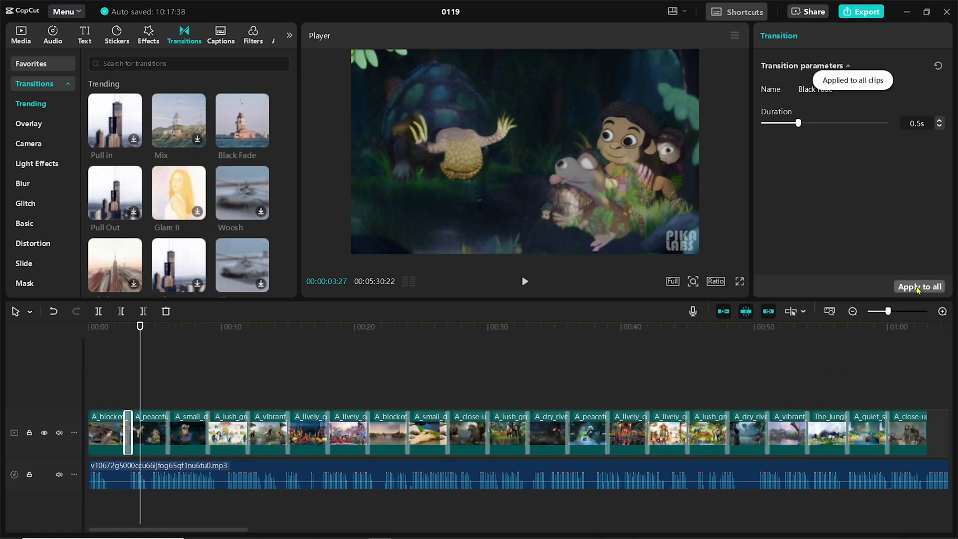
# Preview the transitions from the start, then select Adam.mp3 with the playhead near 2 seconds.
pyautogui.click(82, 346)
pyautogui.press('Home')
pyautogui.press('space')
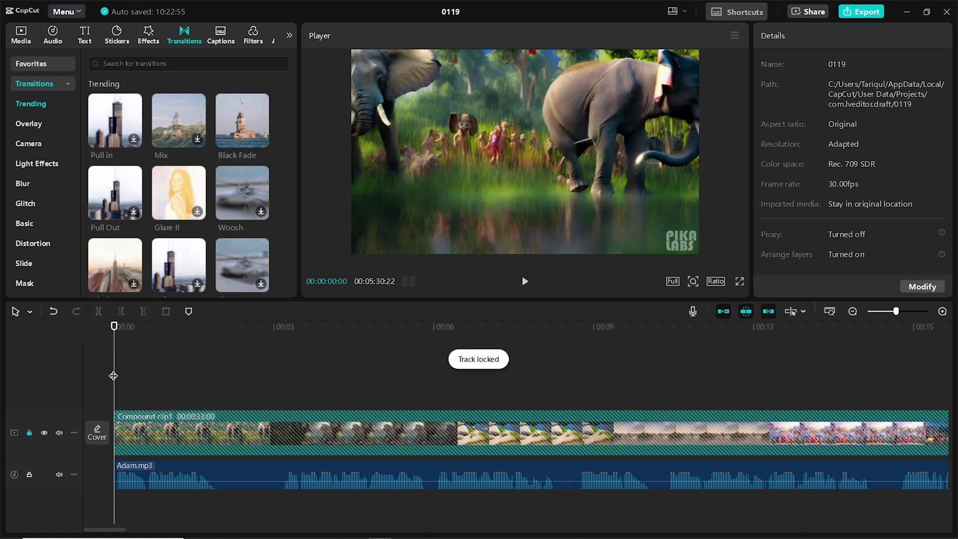
pyautogui.click(234, 402)
pyautogui.click(399, 475)
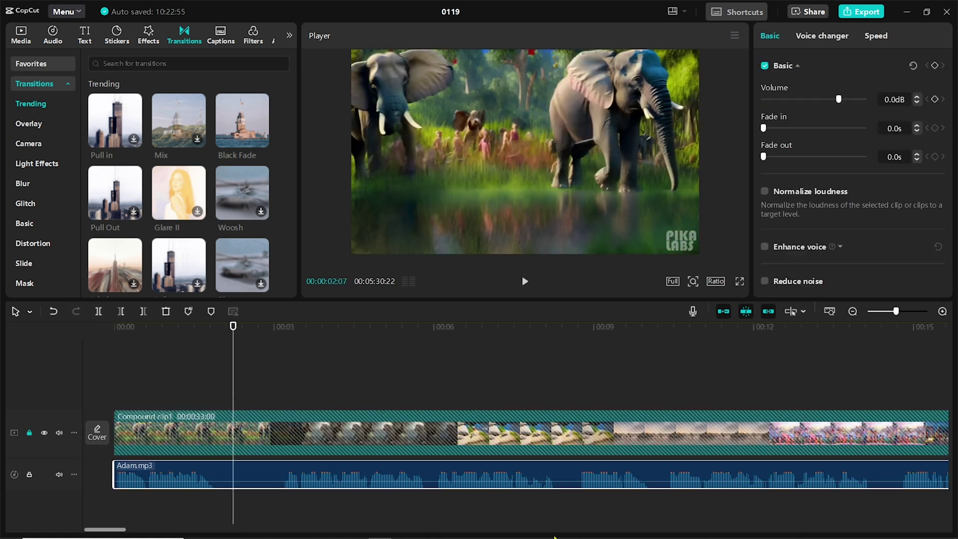
# Split the Adam.mp3 narration near the 8- and 9-second marks and shift pieces left to close gaps.
pyautogui.moveTo(233, 476)
pyautogui.mouseDown()
pyautogui.moveTo(262, 477)
pyautogui.moveTo(233, 476)
pyautogui.mouseUp()
pyautogui.click(389, 359)
pyautogui.click(541, 369)
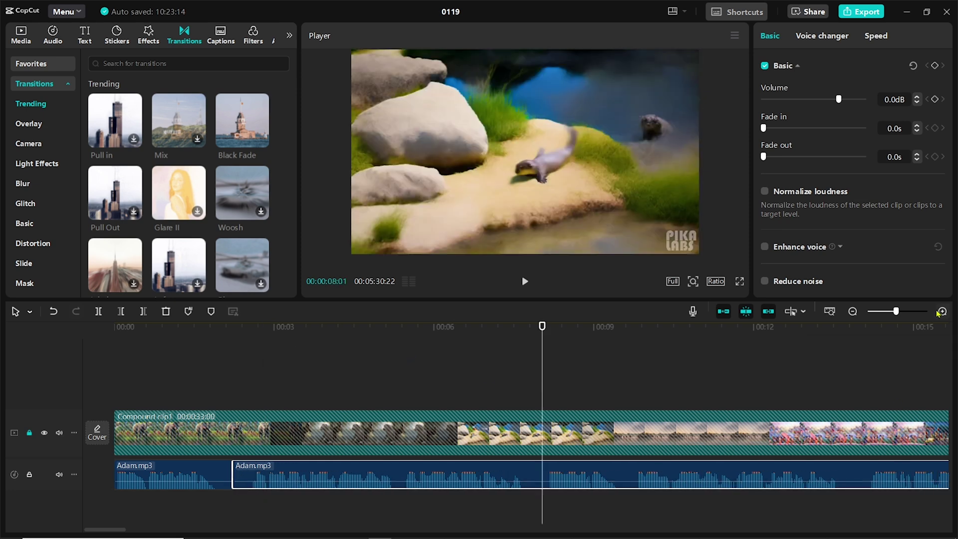
pyautogui.scroll(2, 541, 369)
pyautogui.hotkey('ctrl', 'b')
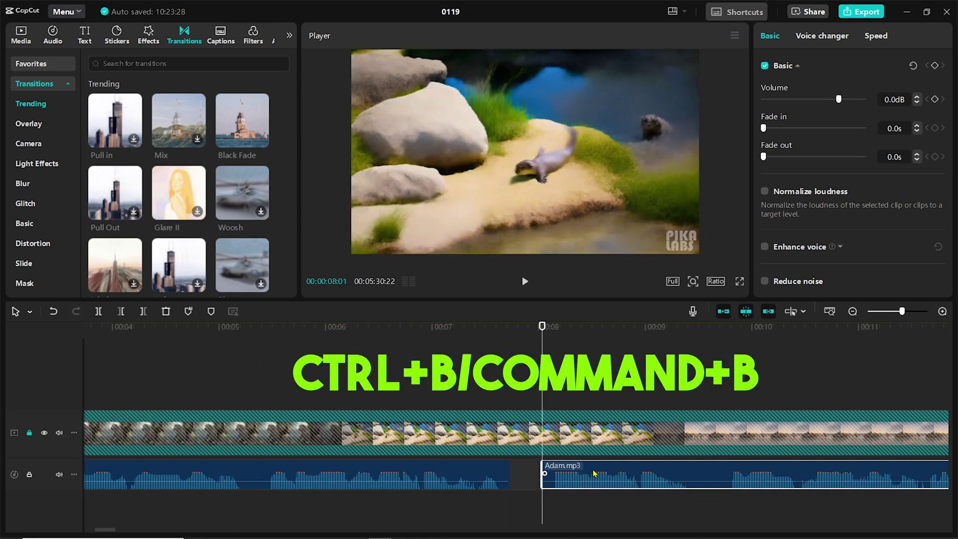
pyautogui.moveTo(593, 473); pyautogui.dragTo(560, 472)
pyautogui.click(665, 343)
pyautogui.hotkey('ctrl', 'b')
pyautogui.click(694, 342)
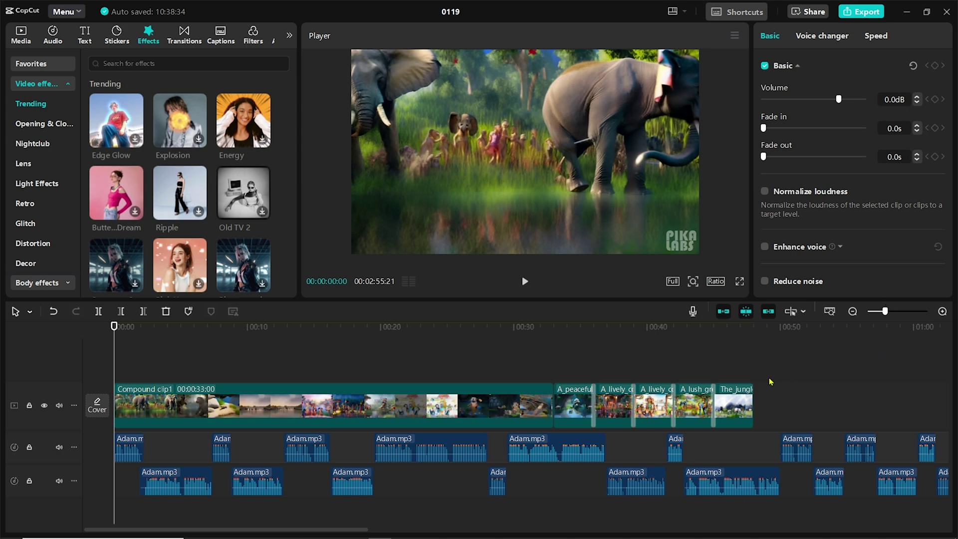
# Add a Custom adjustment layer and stretch it across the whole video.
pyautogui.click(271, 36)
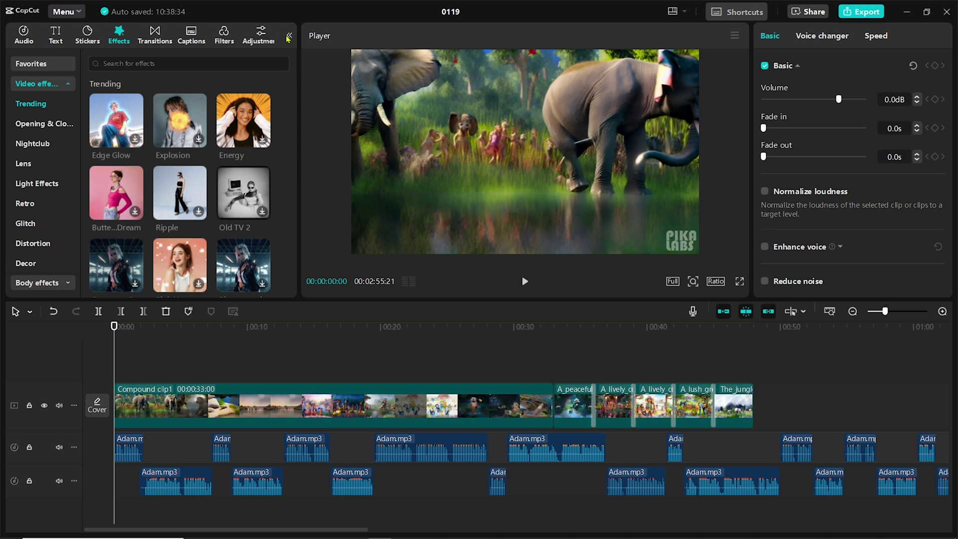
pyautogui.moveTo(126, 83); pyautogui.dragTo(147, 374)
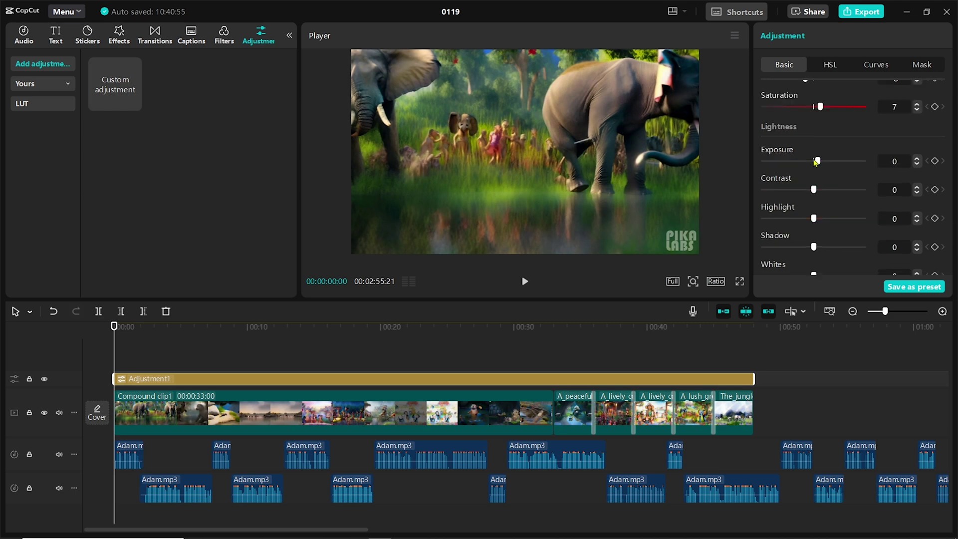
pyautogui.scroll(-3, 848, 164)
pyautogui.moveTo(810, 231); pyautogui.dragTo(814, 228)
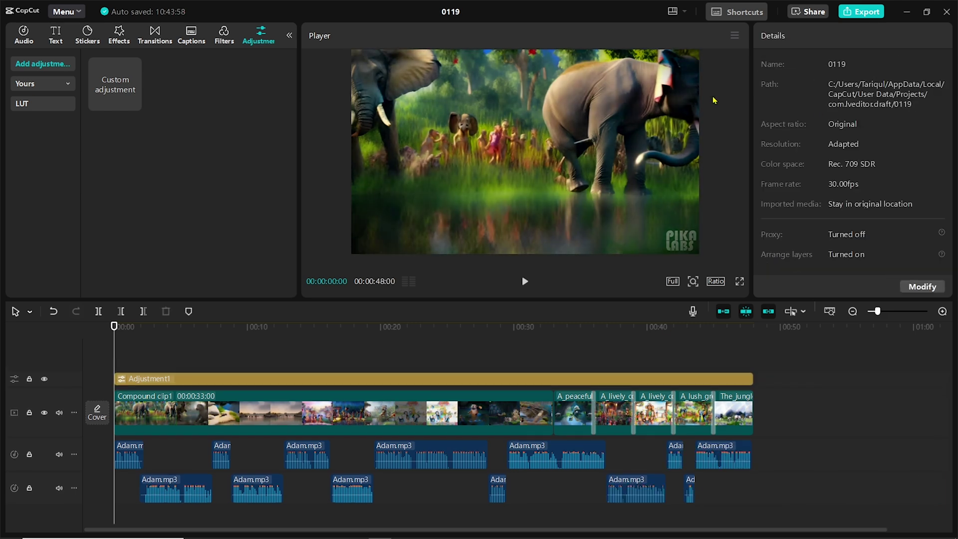
# Copy the background-music prompt from the AI-Powered Kids' Stories notes.
pyautogui.click(907, 14)
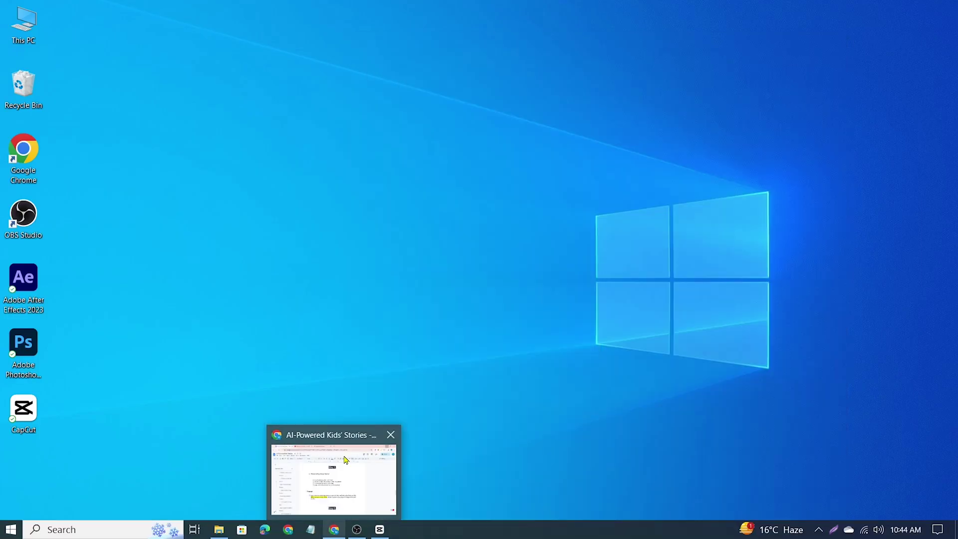
pyautogui.click(332, 528)
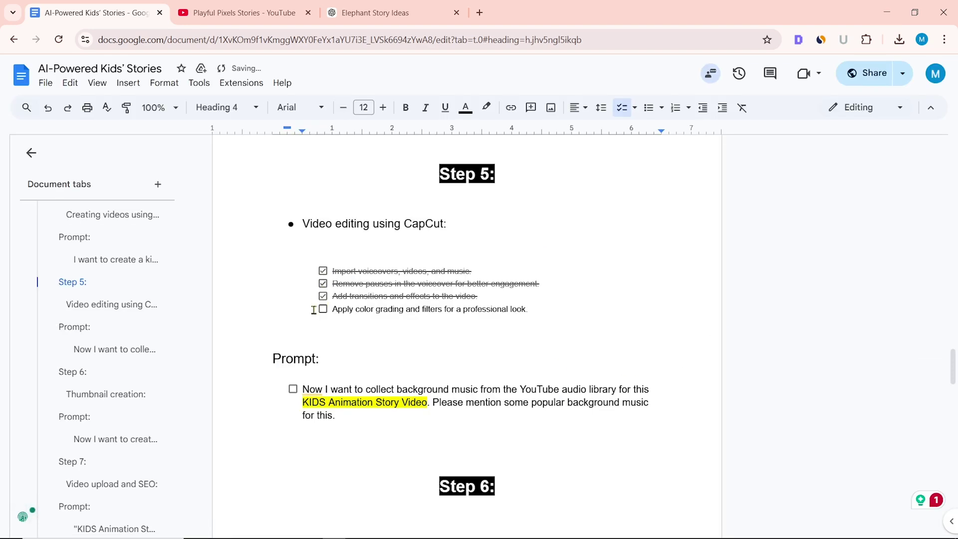
pyautogui.scroll(-1, 445, 345)
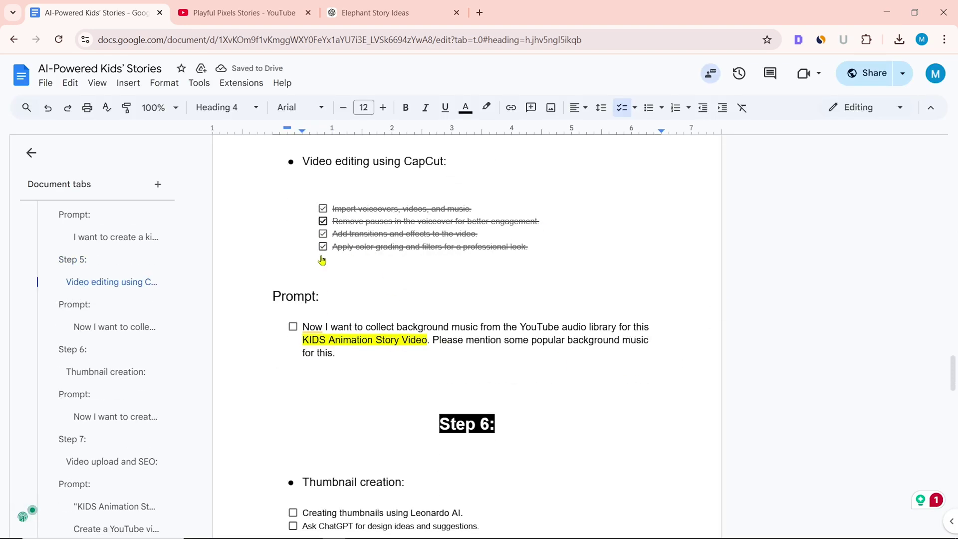
pyautogui.moveTo(341, 355); pyautogui.dragTo(300, 325)
pyautogui.rightClick(342, 333)
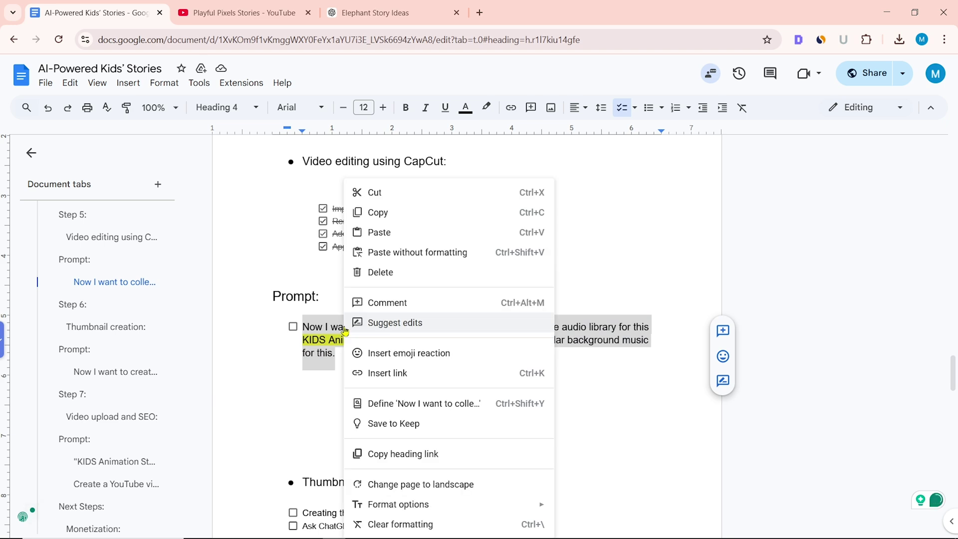
pyautogui.click(380, 212)
pyautogui.click(375, 13)
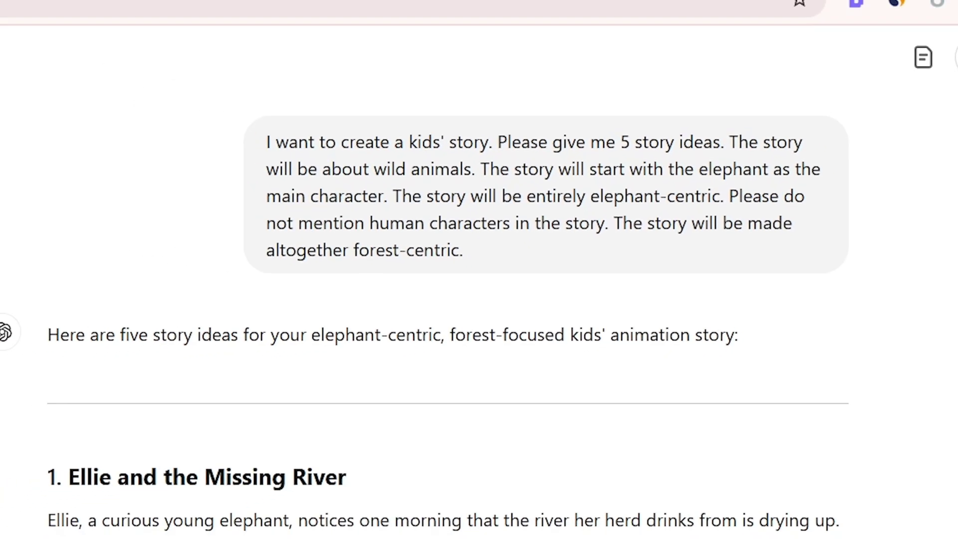
# Paste the background-music prompt into ChatGPT and send it.
pyautogui.scroll(-10, 917, 363)
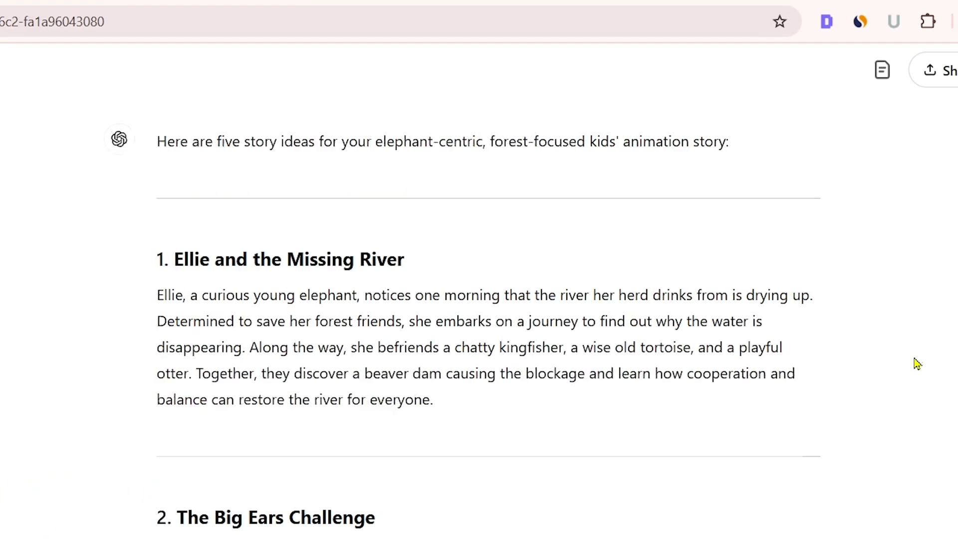
pyautogui.scroll(-10, 917, 363)
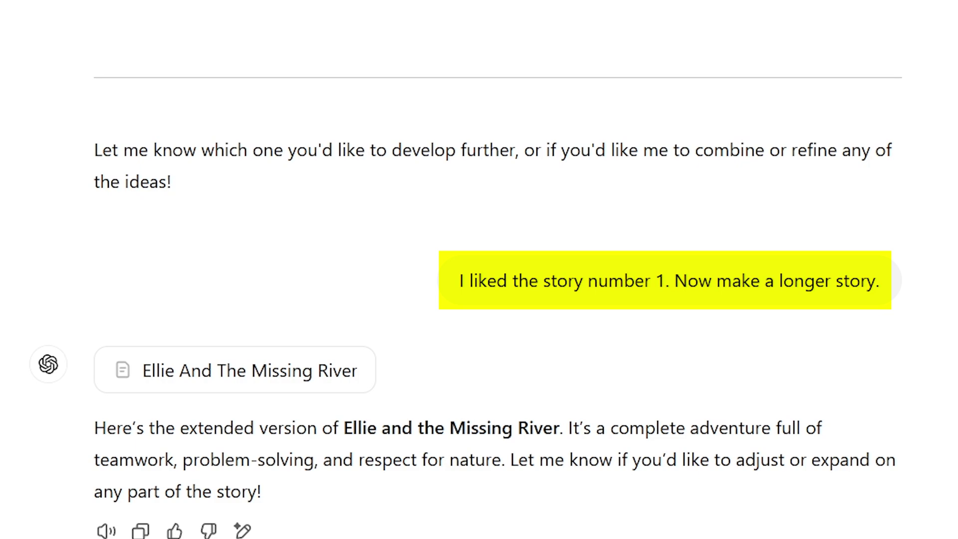
pyautogui.scroll(-10, 479, 300)
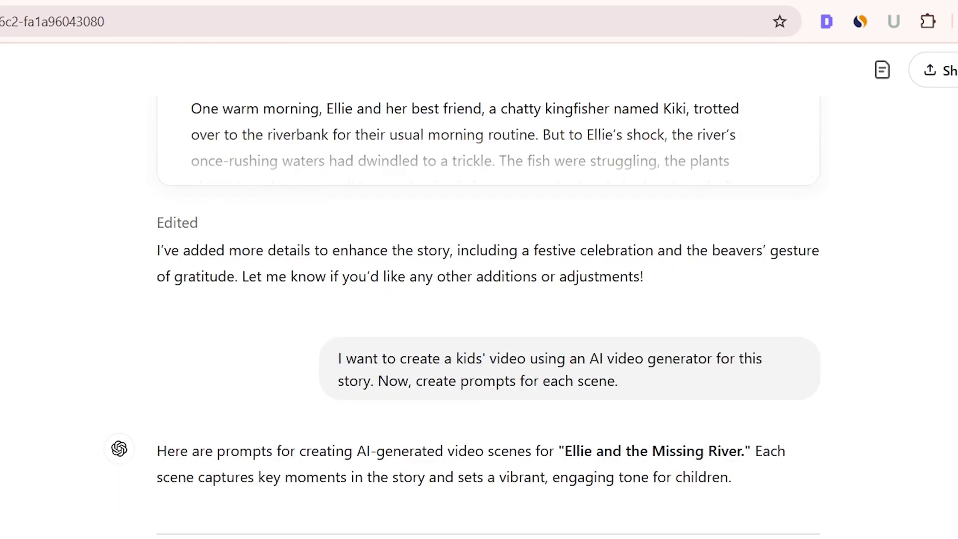
pyautogui.scroll(-2, 479, 300)
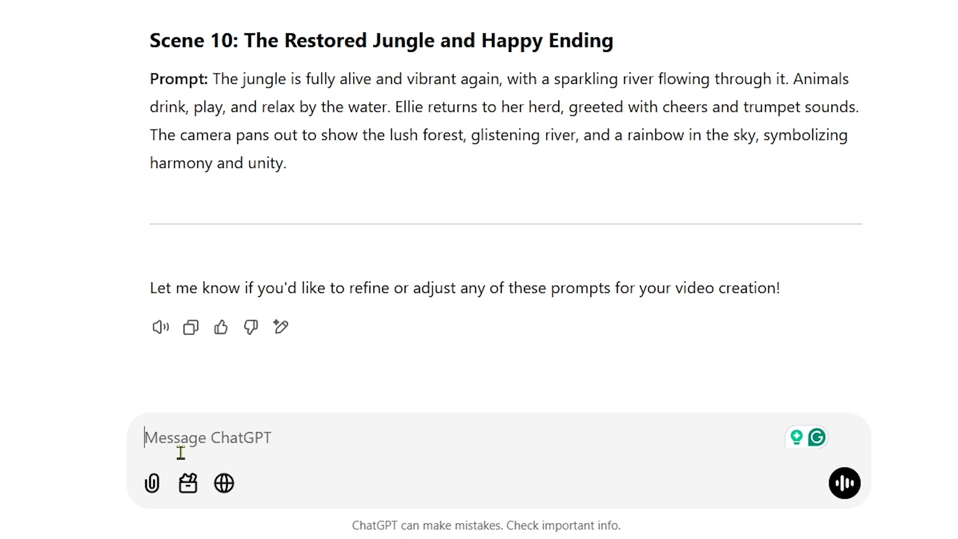
pyautogui.rightClick(180, 451)
pyautogui.click(209, 211)
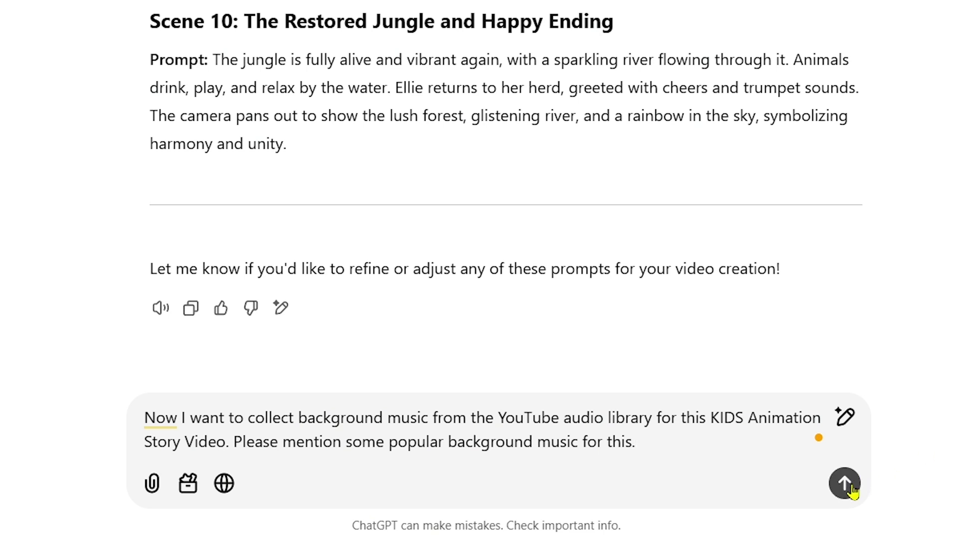
pyautogui.click(849, 485)
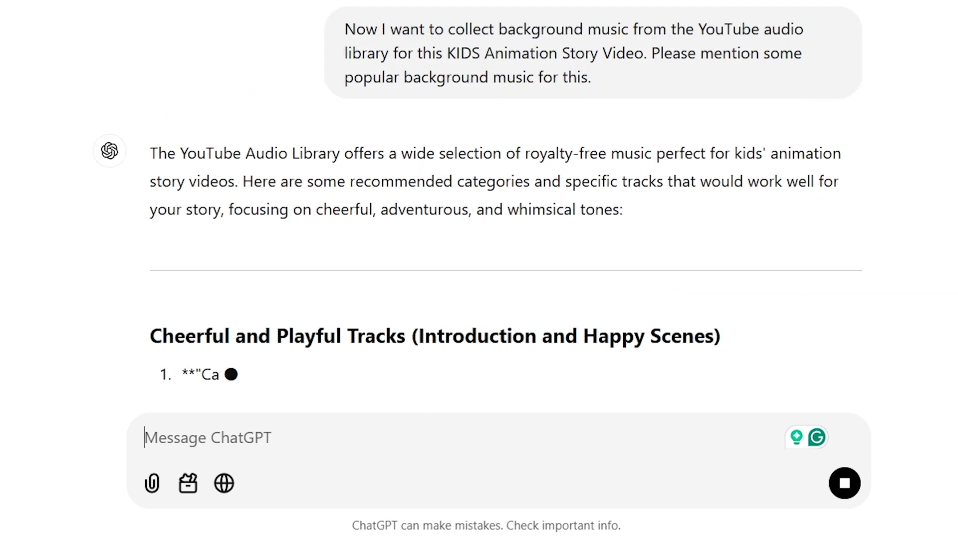
# Select the suggested 'Carefree' track title in the reply and copy it.
pyautogui.scroll(-3, 913, 265)
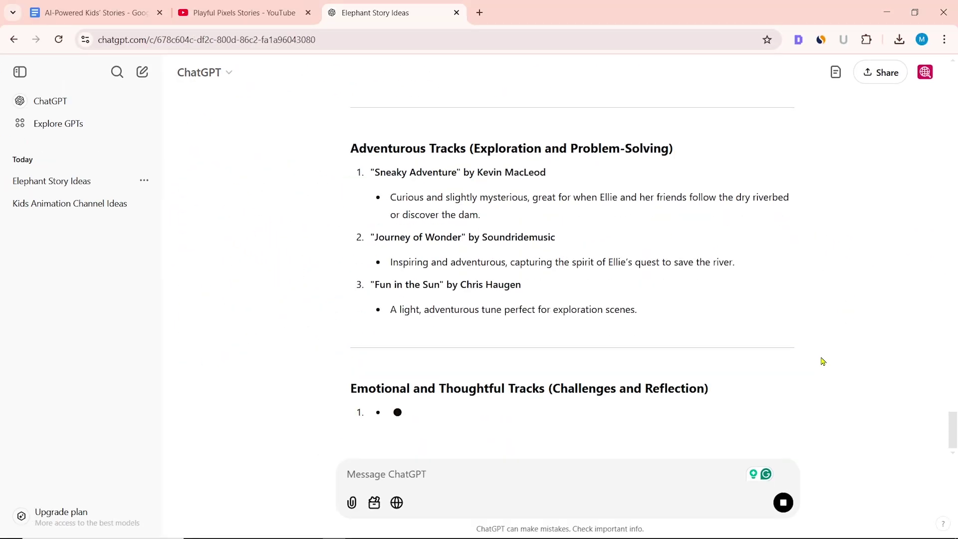
pyautogui.scroll(6, 821, 359)
pyautogui.moveTo(371, 216); pyautogui.dragTo(500, 216)
pyautogui.rightClick(488, 225)
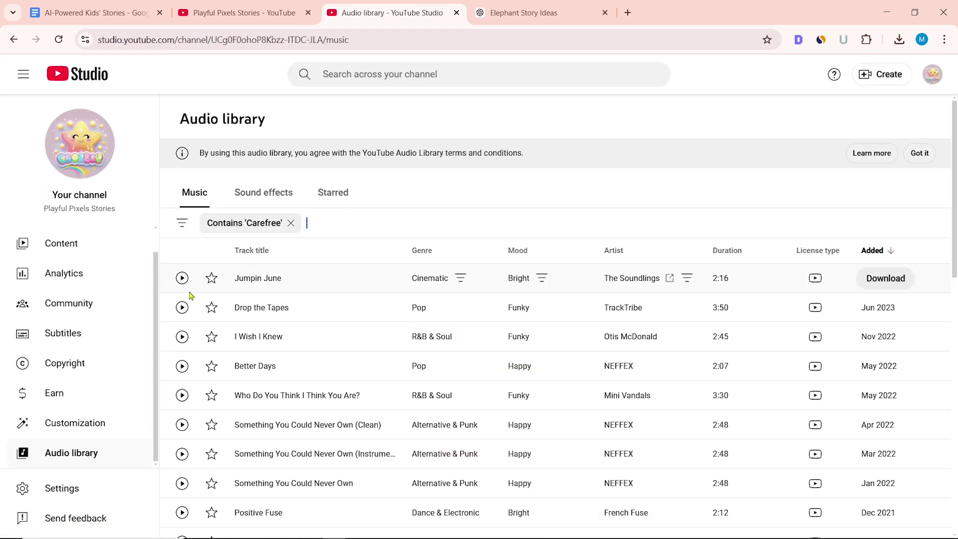
# Download Jumpin June and put it on its own CapCut audio track at -20.6 dB.
pyautogui.click(182, 278)
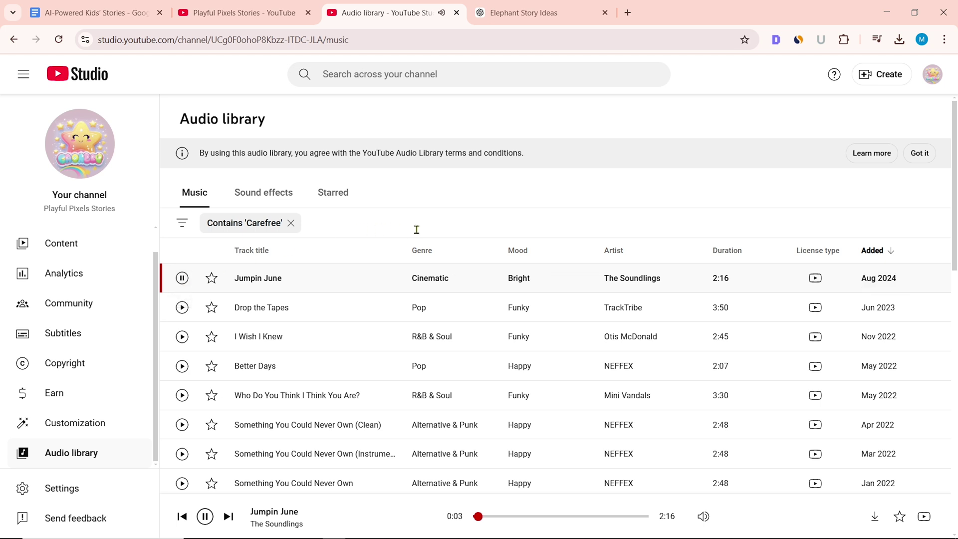
pyautogui.click(448, 291)
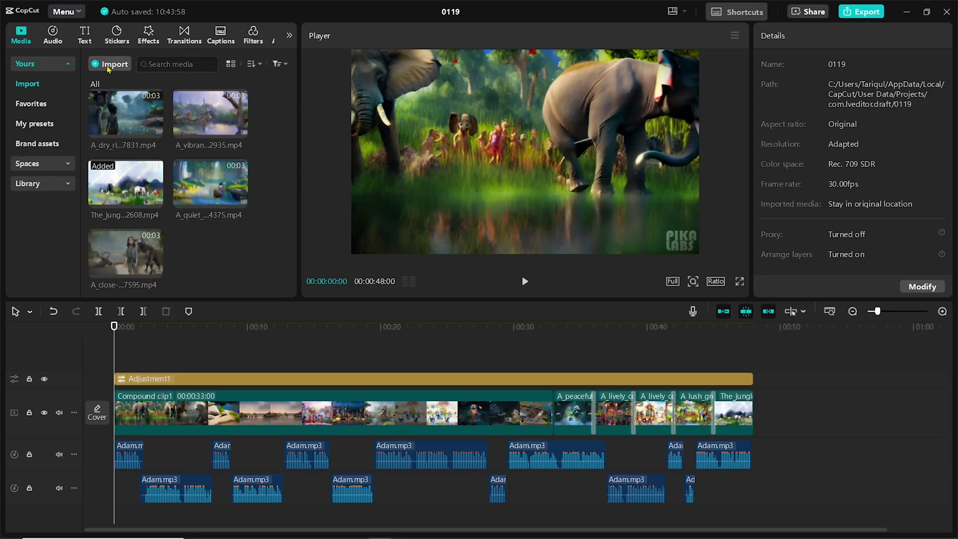
pyautogui.click(109, 64)
pyautogui.click(47, 171)
pyautogui.click(137, 107)
pyautogui.click(369, 278)
pyautogui.moveTo(236, 491); pyautogui.dragTo(111, 481)
pyautogui.moveTo(833, 104); pyautogui.dragTo(811, 108)
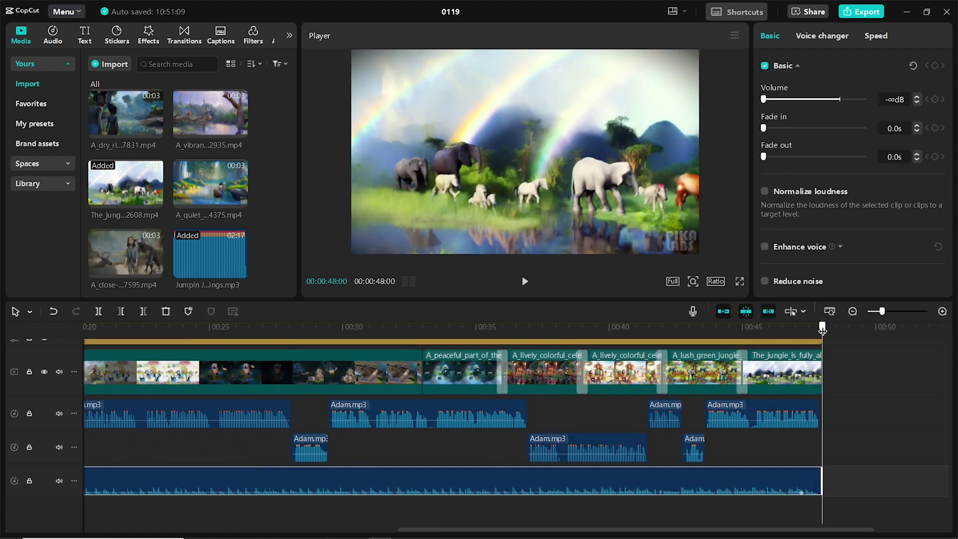
# Cut the Jumpin June music at 00:48 so it ends with the video.
pyautogui.click(852, 311)
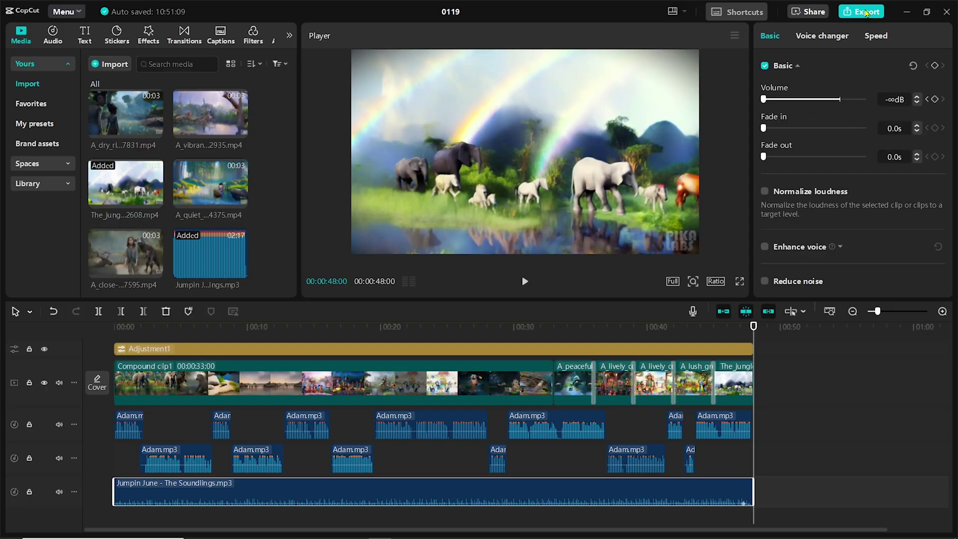
# Export video 0119 from CapCut at 4K resolution as an H.264 mp4.
pyautogui.click(866, 12)
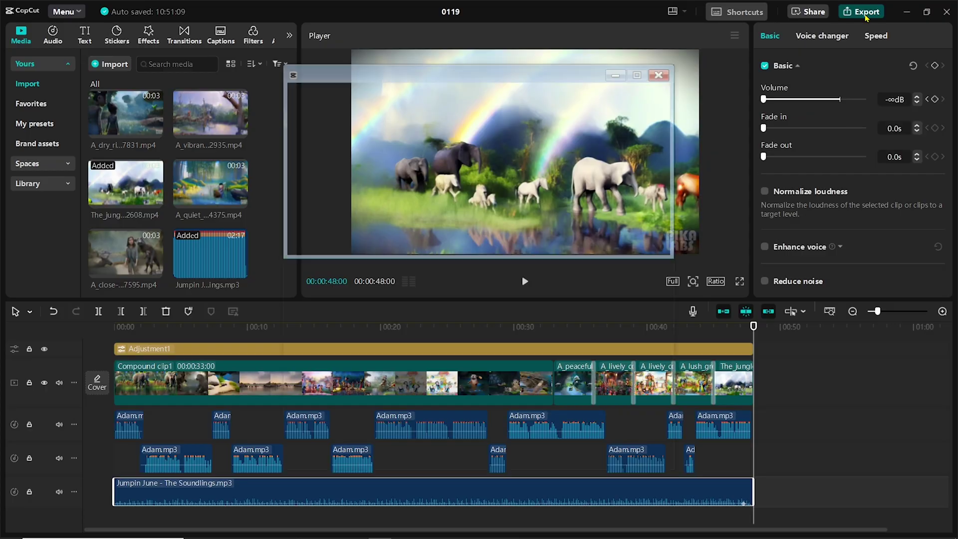
pyautogui.click(541, 282)
pyautogui.click(595, 459)
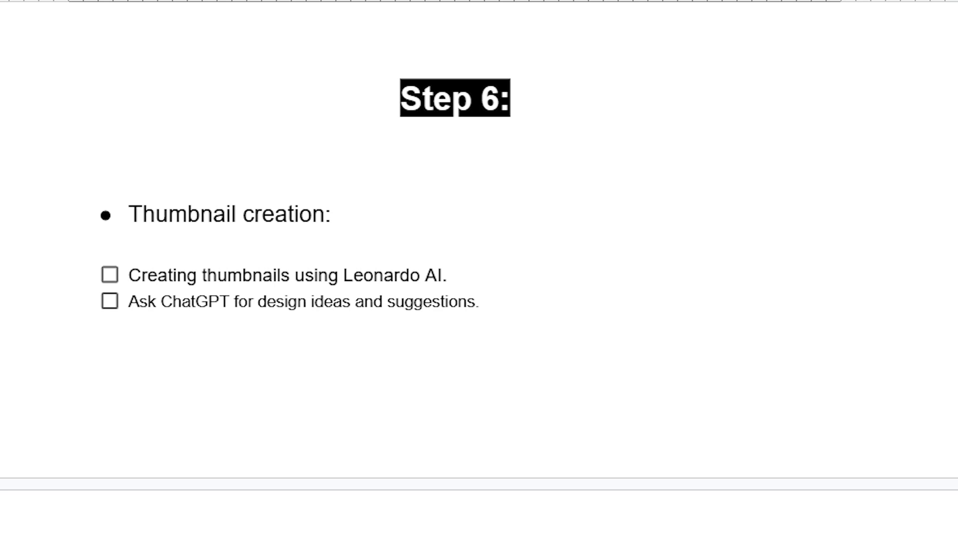
# Copy the Step 6 five-thumbnail-ideas prompt from Google Docs and return to the Elephant Story Ideas chat.
pyautogui.scroll(-1, 816, 321)
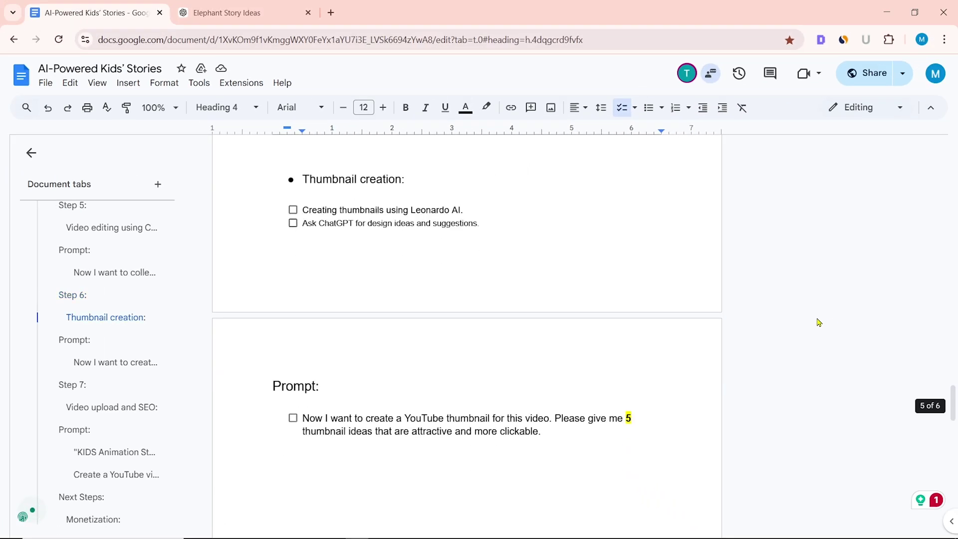
pyautogui.scroll(-1, 817, 322)
pyautogui.moveTo(302, 355); pyautogui.dragTo(552, 367)
pyautogui.rightClick(480, 357)
pyautogui.click(513, 211)
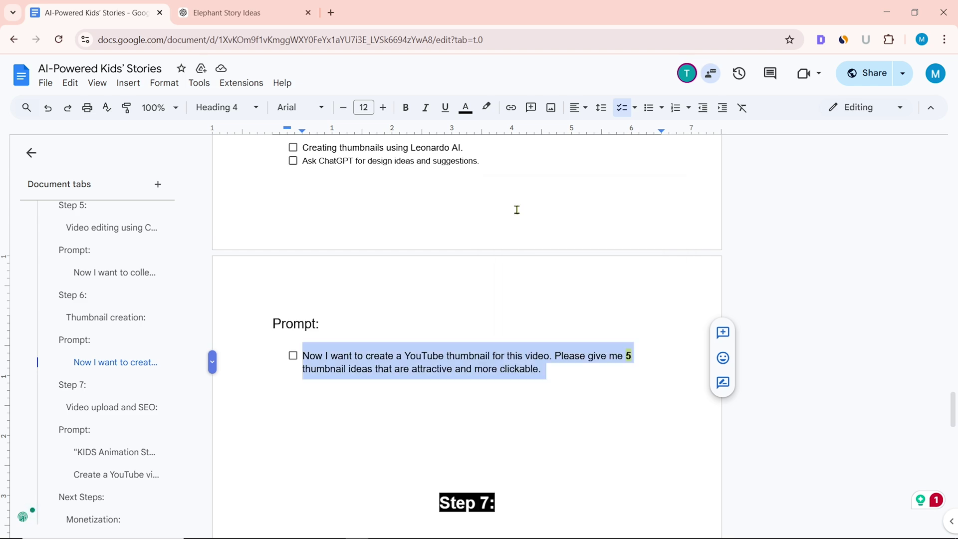
pyautogui.click(238, 6)
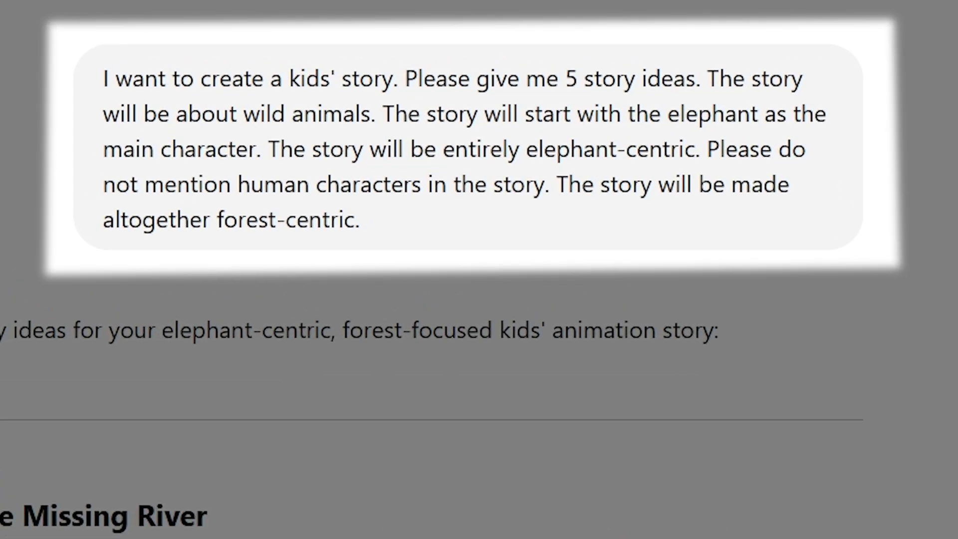
# Paste the thumbnail-ideas prompt into ChatGPT and send it.
pyautogui.scroll(-15, 479, 270)
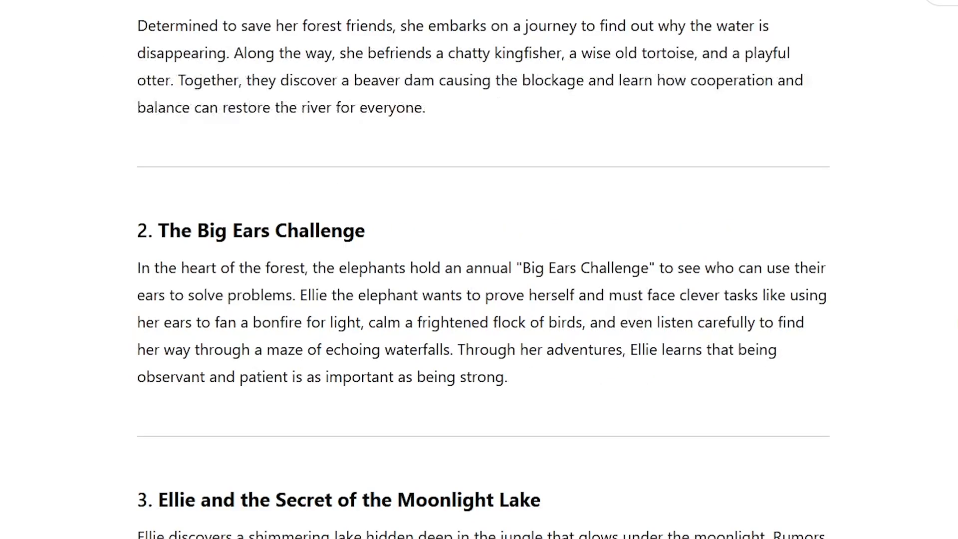
pyautogui.scroll(-5, 479, 269)
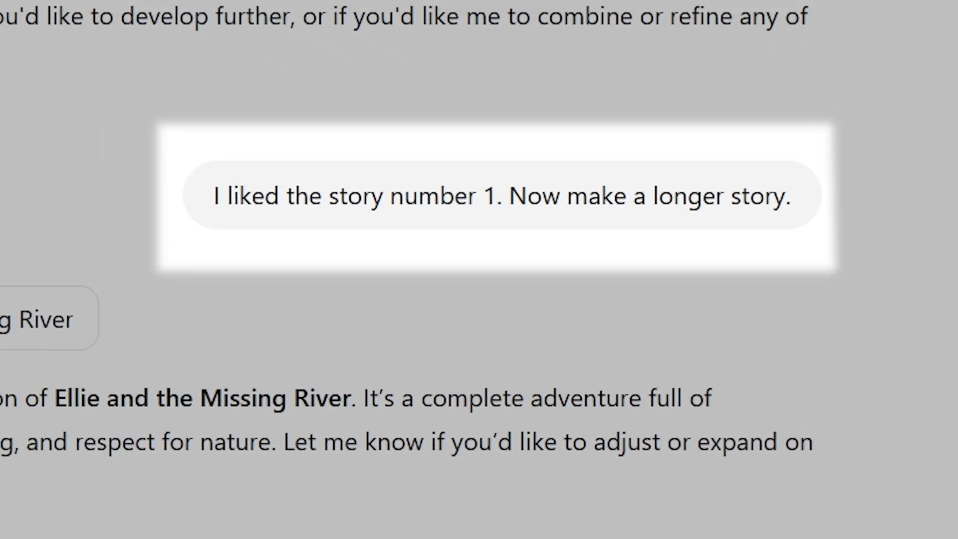
pyautogui.scroll(-15, 479, 269)
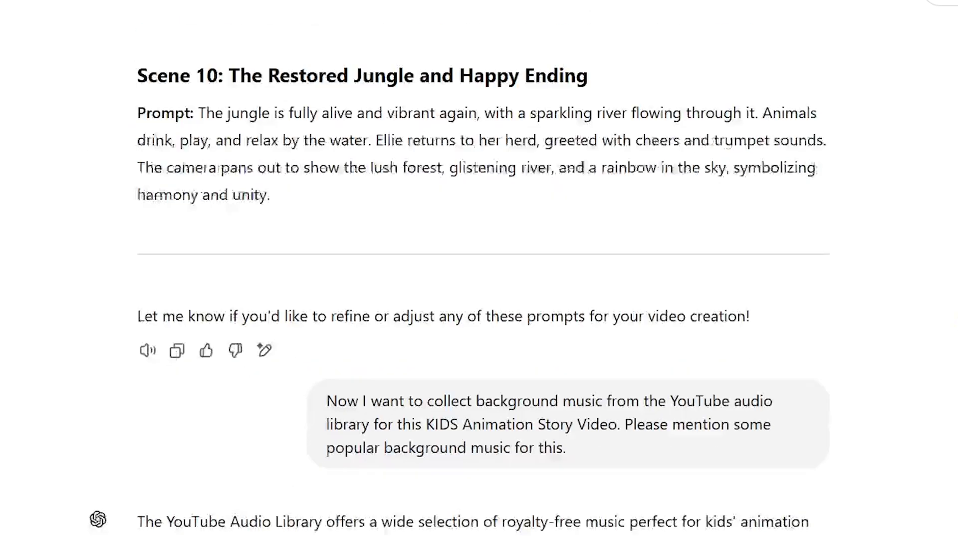
pyautogui.scroll(-5, 479, 269)
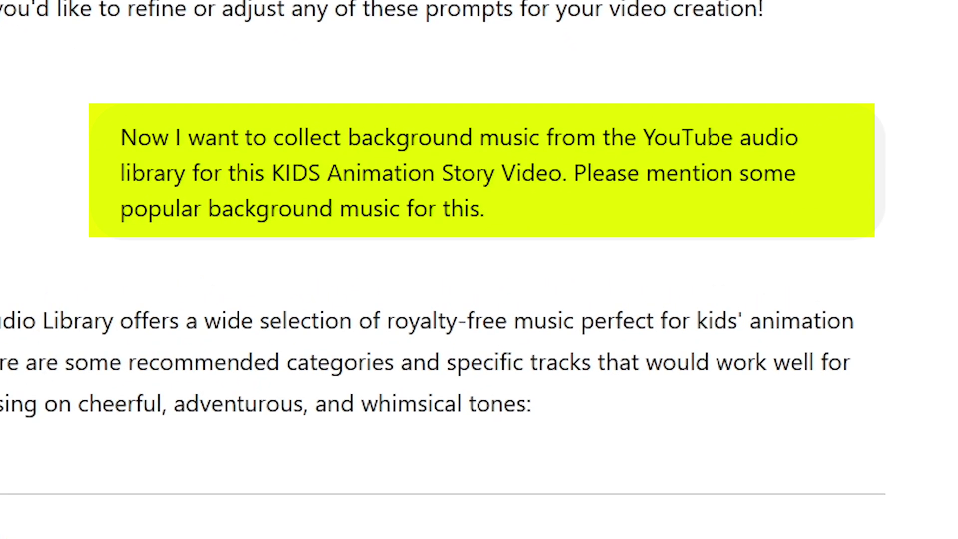
pyautogui.scroll(-10, 478, 270)
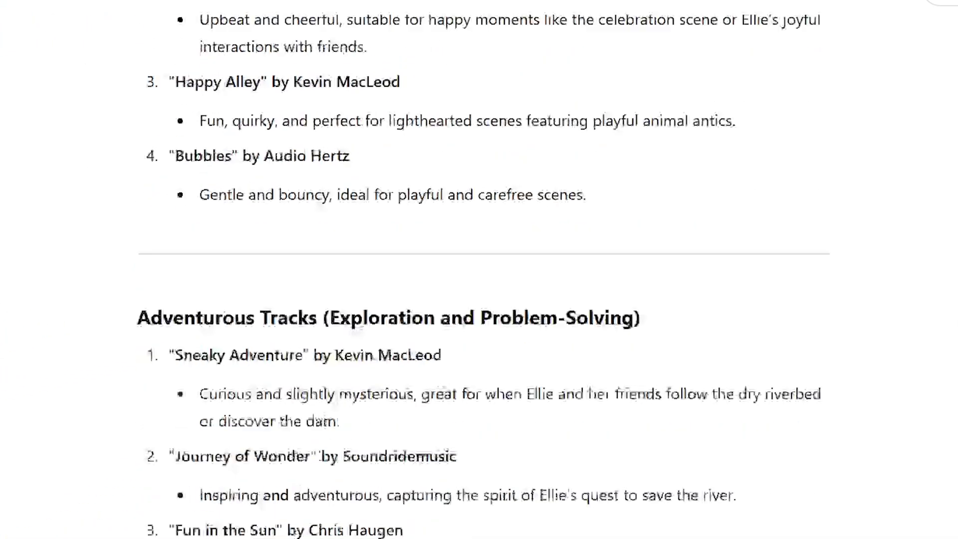
pyautogui.scroll(-15, 154, 454)
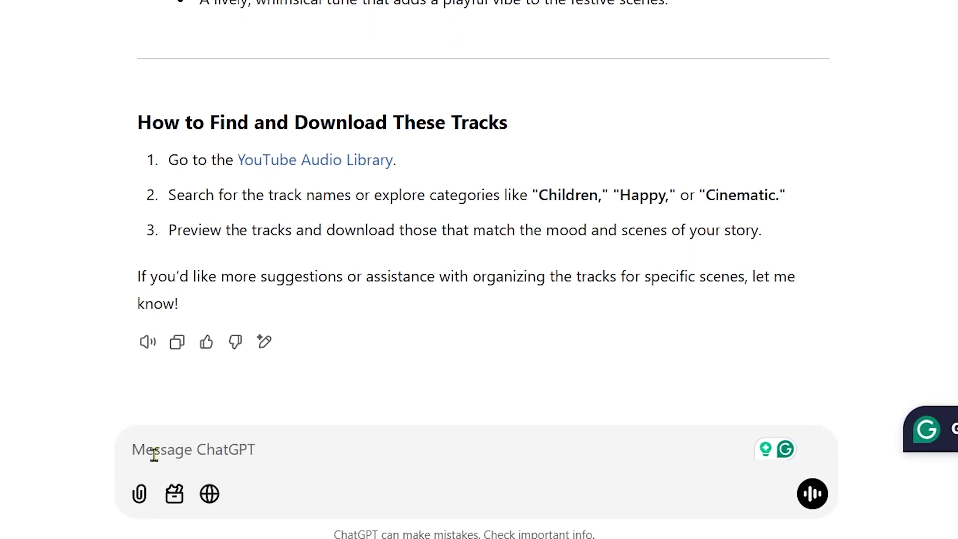
pyautogui.rightClick(154, 454)
pyautogui.click(208, 239)
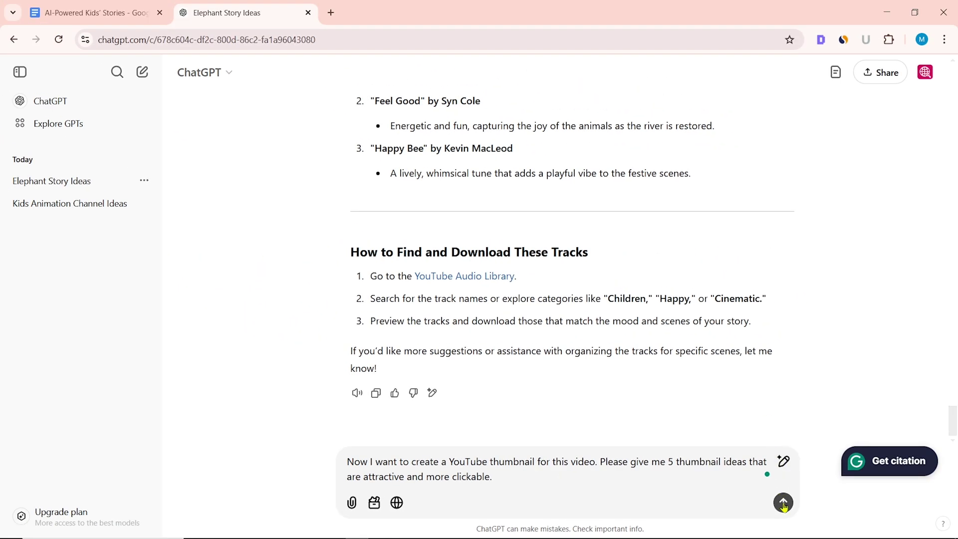
pyautogui.click(782, 502)
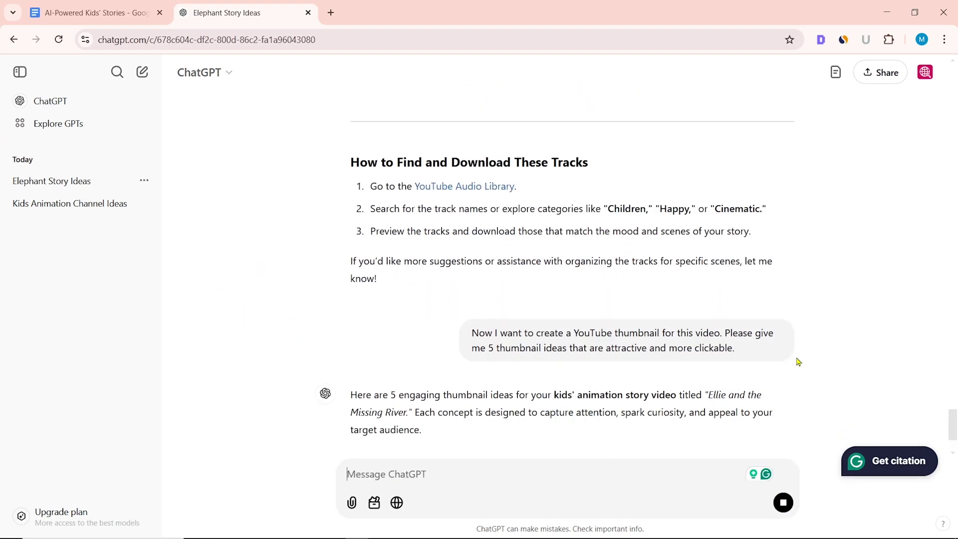
# Select the 'Ellie in Action' thumbnail idea description in ChatGPT's reply.
pyautogui.scroll(5, 898, 291)
pyautogui.scroll(15, 899, 290)
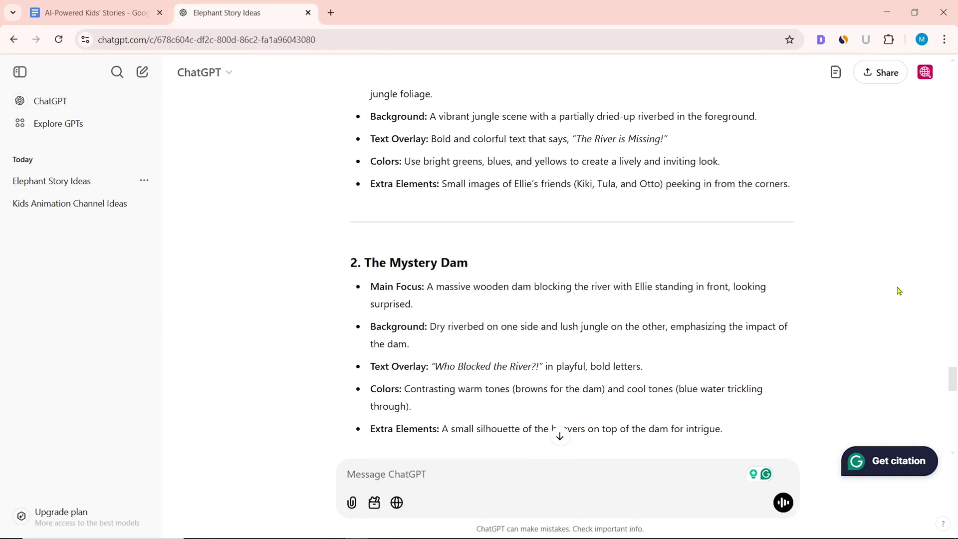
pyautogui.moveTo(370, 201); pyautogui.dragTo(798, 315)
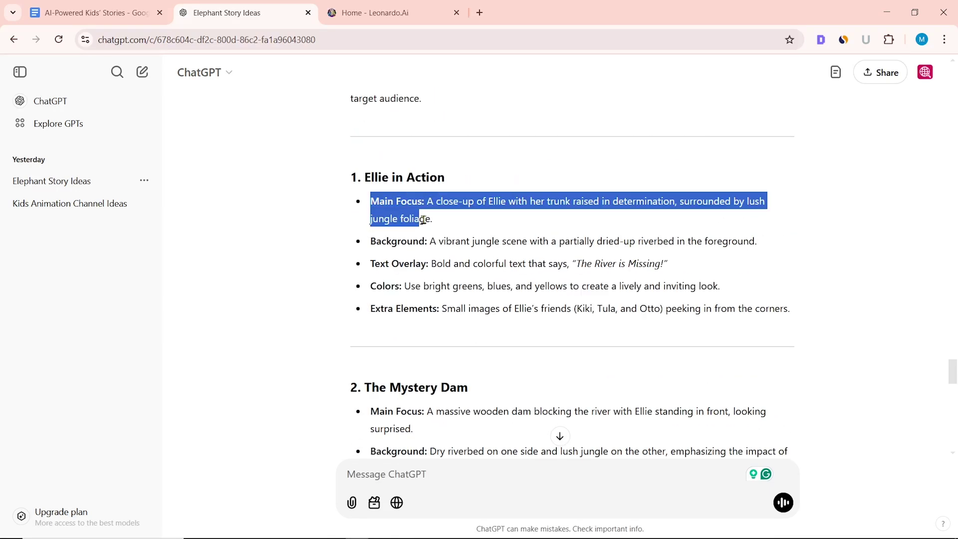
pyautogui.rightClick(615, 298)
# Paste the Ellie in Action description into Leonardo.Ai's Image Creation prompt box.
pyautogui.click(630, 310)
pyautogui.click(406, 5)
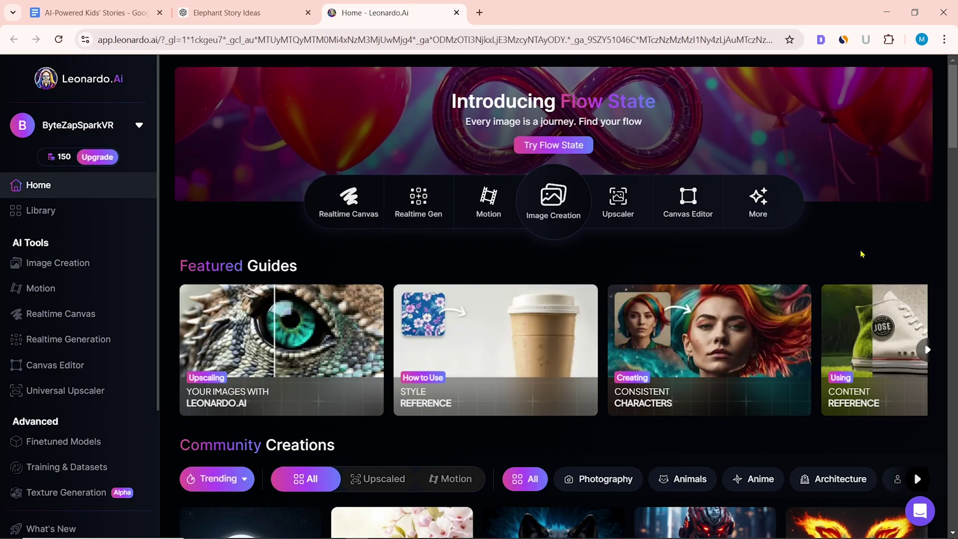
pyautogui.click(532, 202)
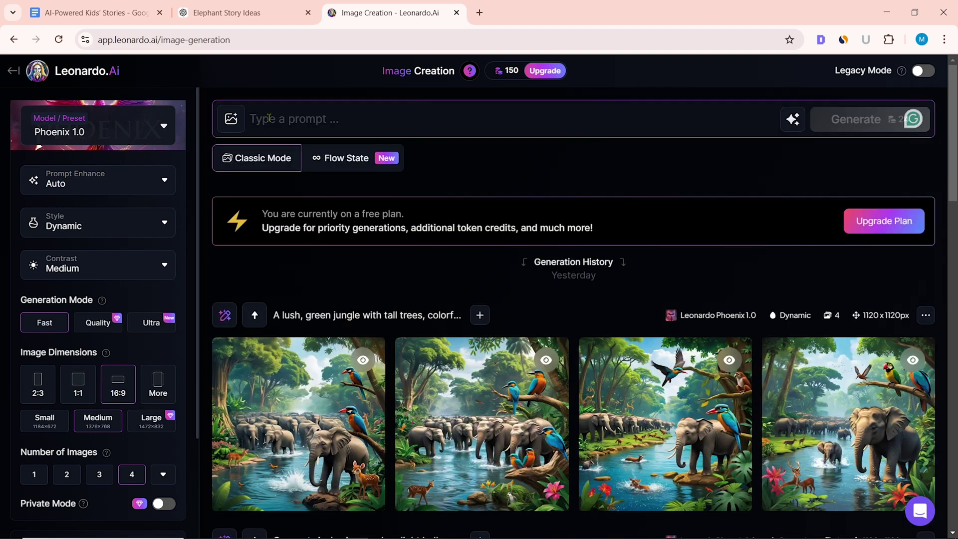
pyautogui.rightClick(268, 116)
pyautogui.click(292, 259)
pyautogui.hotkey('ctrl', 'v')
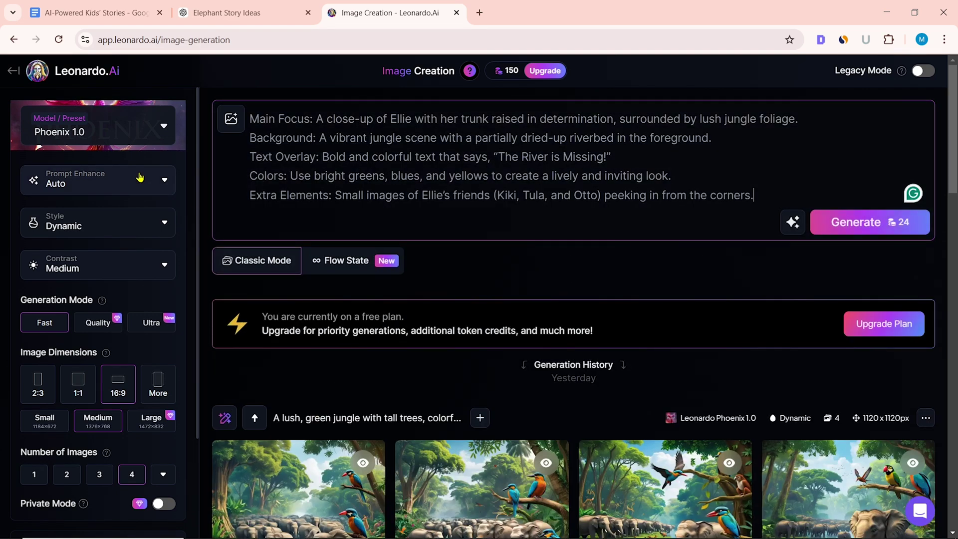
# Review the Model/Preset list, then select the Mystery Dam description in ChatGPT.
pyautogui.click(96, 134)
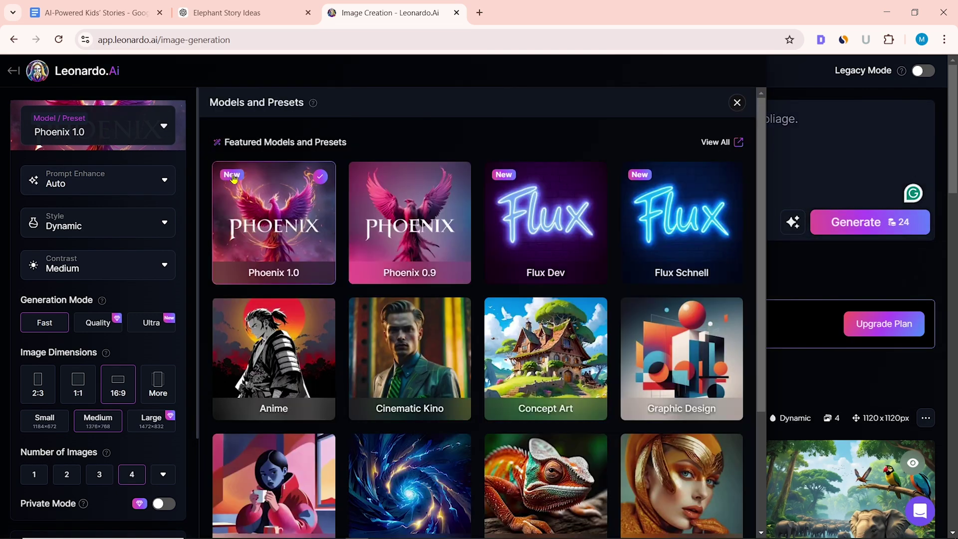
pyautogui.click(736, 104)
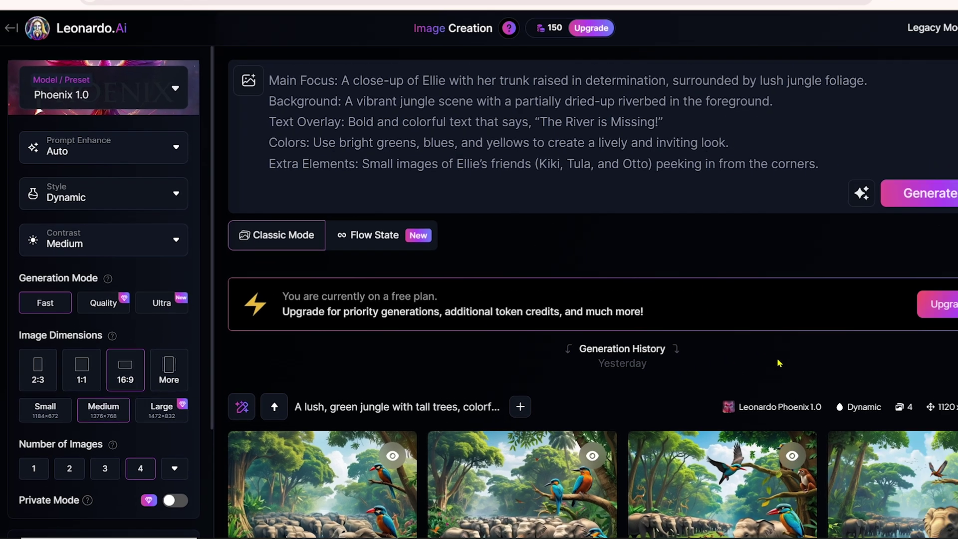
pyautogui.moveTo(370, 285); pyautogui.dragTo(735, 384)
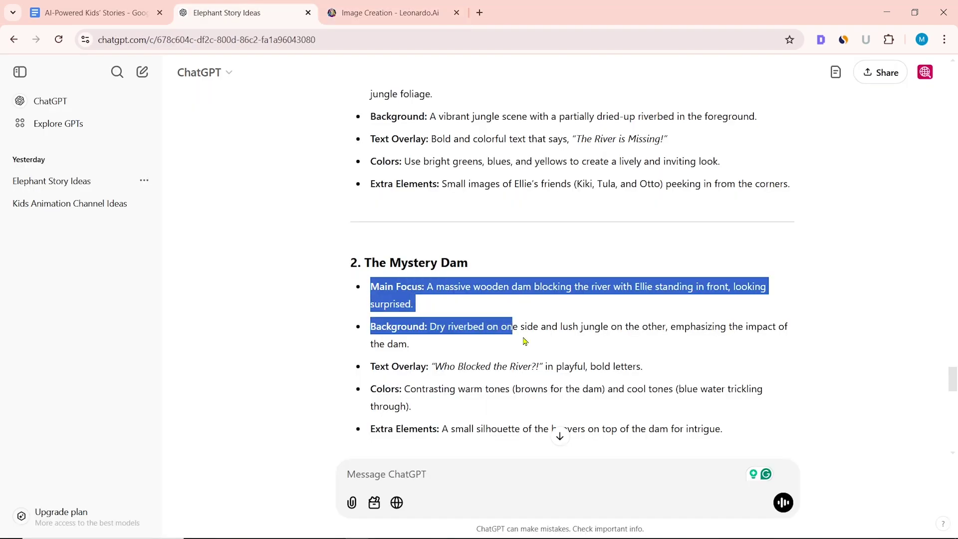
# Copy the Mystery Dam description into Leonardo.Ai's prompt and generate images.
pyautogui.scroll(-1, 734, 384)
pyautogui.rightClick(586, 301)
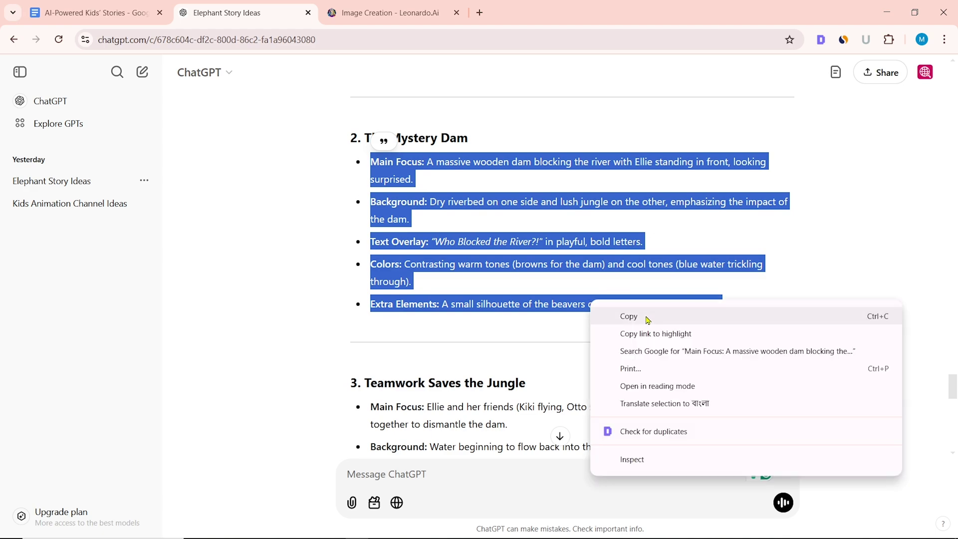
pyautogui.click(613, 315)
pyautogui.click(389, 13)
pyautogui.rightClick(289, 120)
pyautogui.click(320, 259)
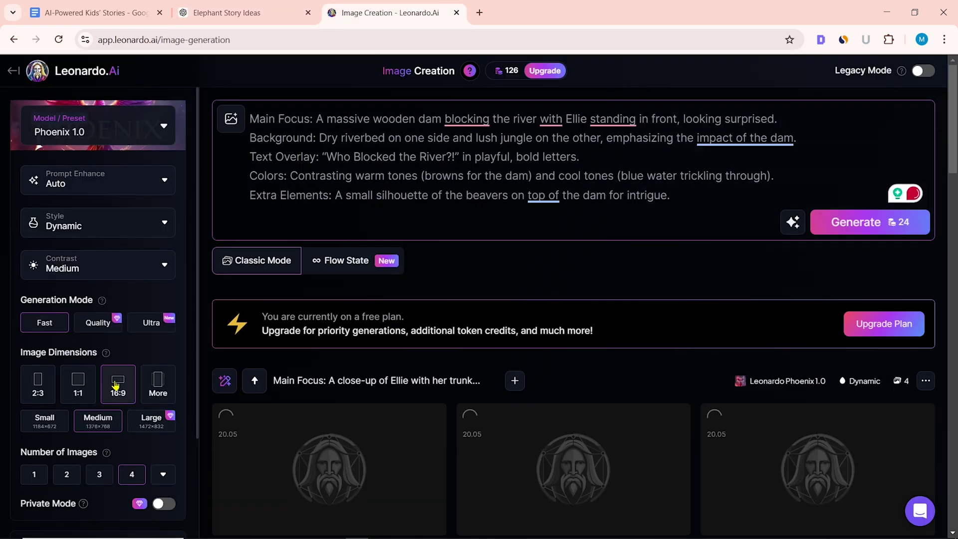
pyautogui.click(851, 220)
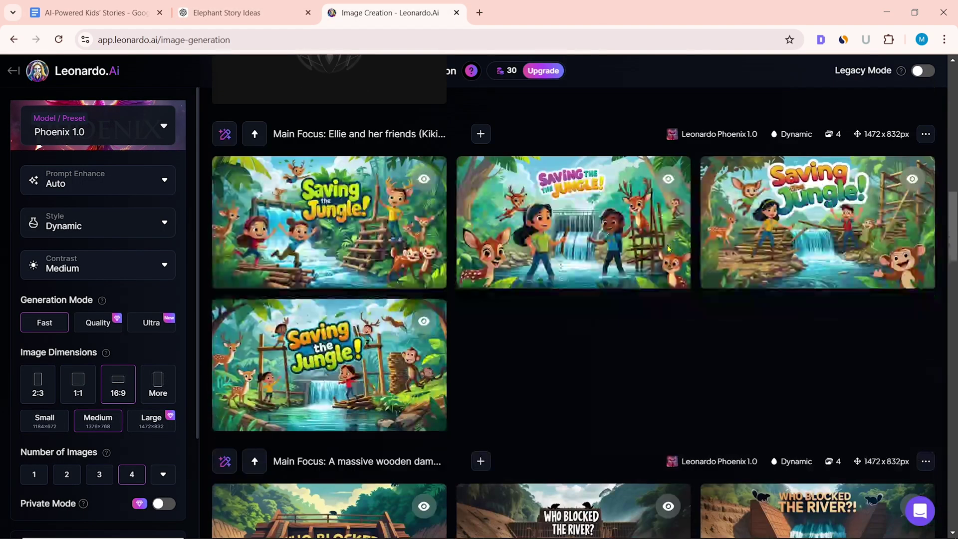
# Download the 'The River Is Missing' elephant thumbnail images.
pyautogui.scroll(-12, 668, 247)
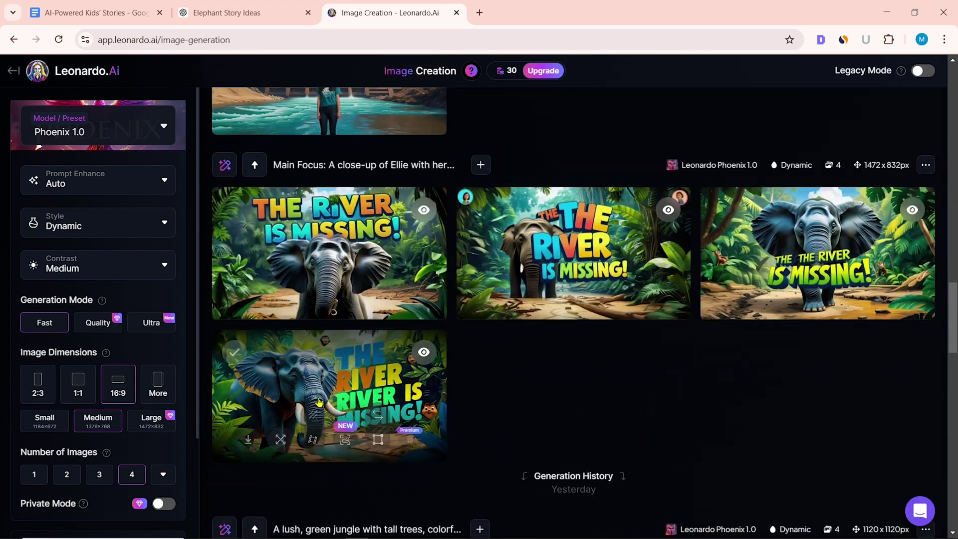
pyautogui.click(319, 402)
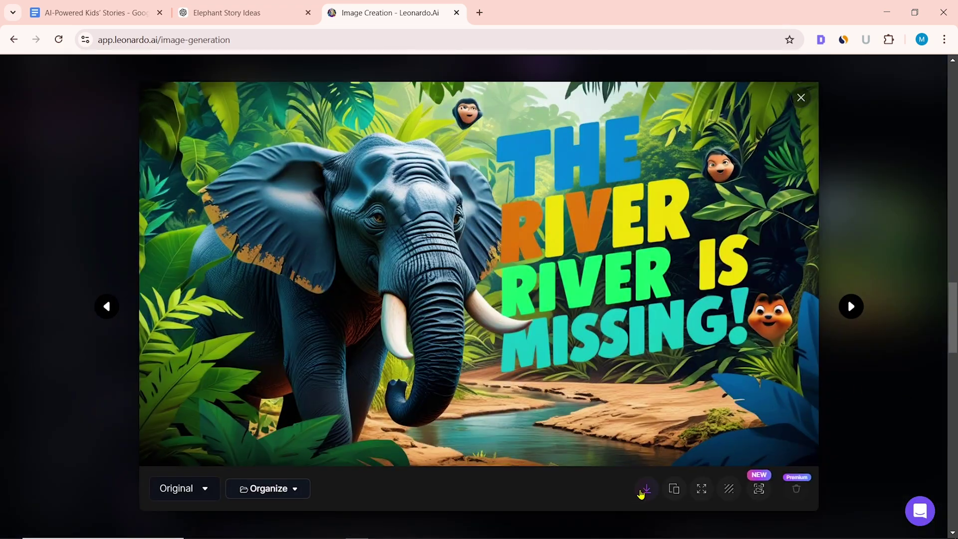
pyautogui.click(646, 487)
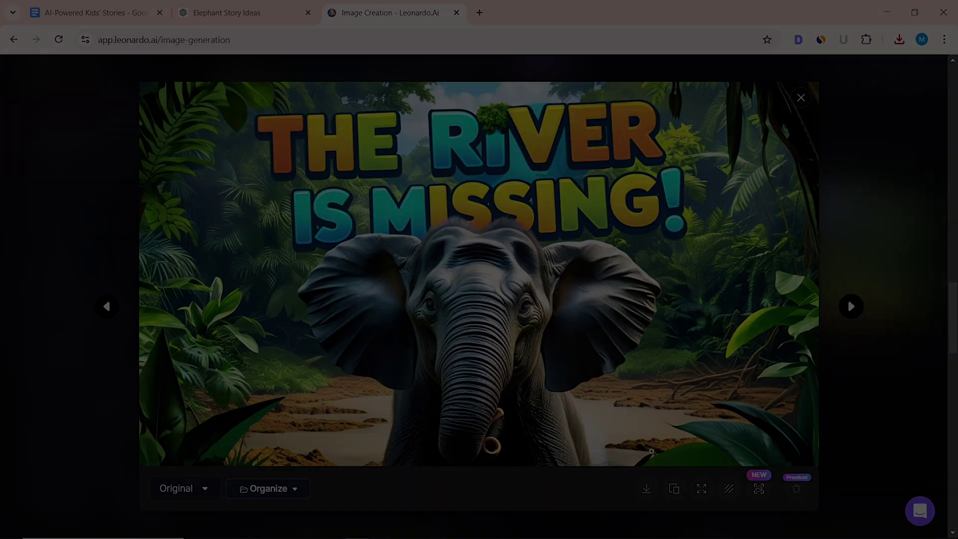
pyautogui.click(646, 488)
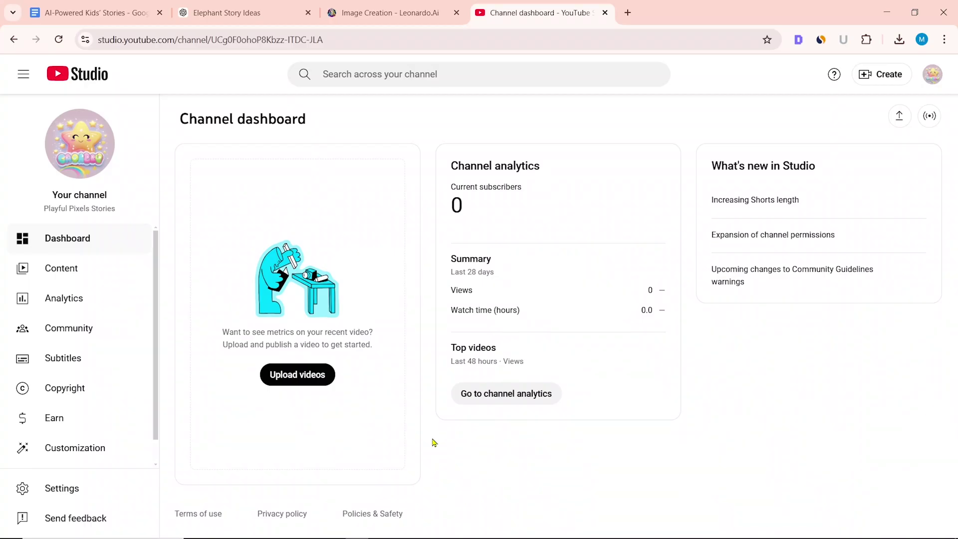
# Under Settings > Channel > Feature eligibility, begin phone verification for intermediate features.
pyautogui.click(70, 493)
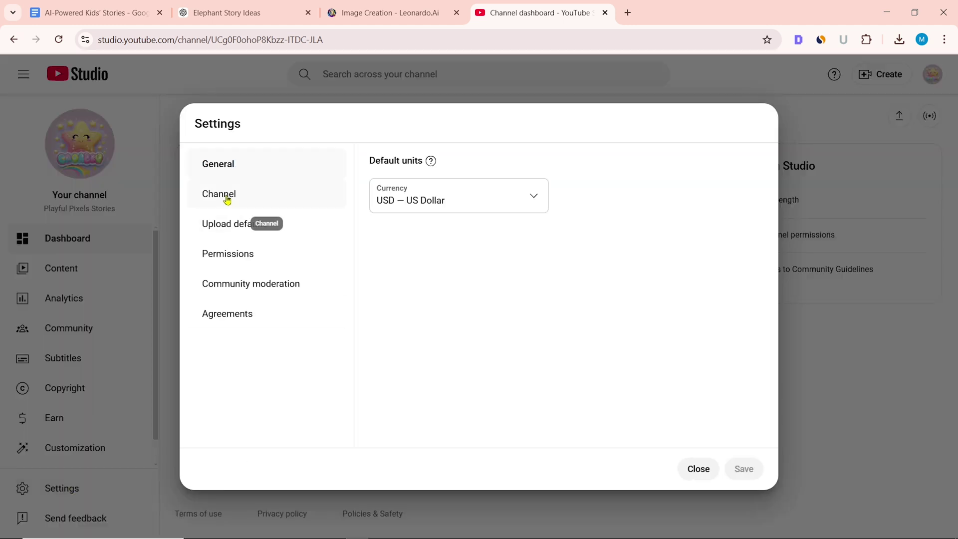
pyautogui.click(219, 194)
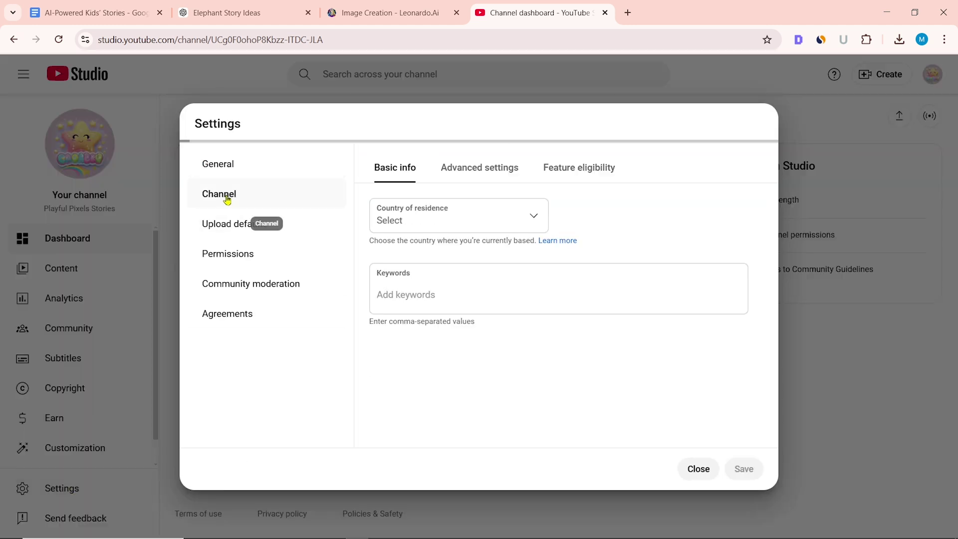
pyautogui.click(572, 174)
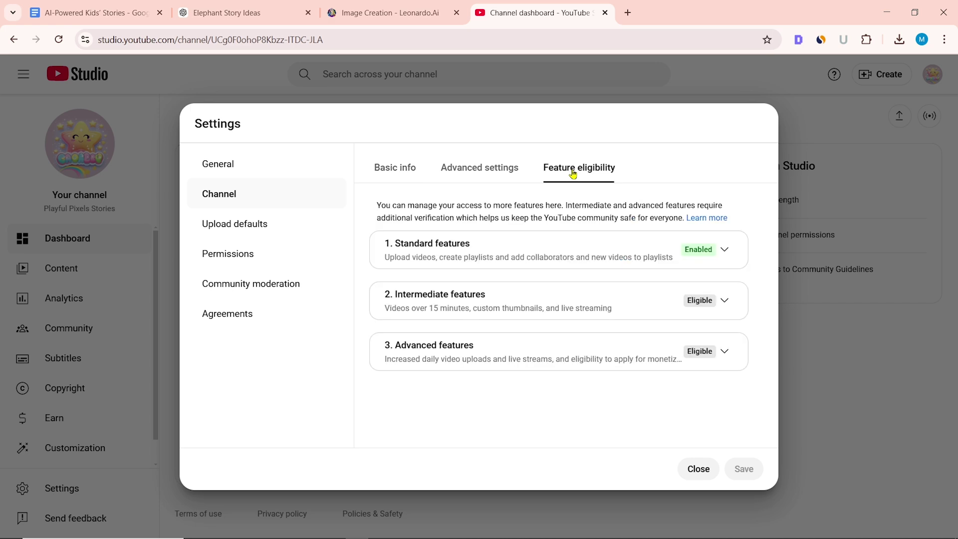
pyautogui.click(724, 300)
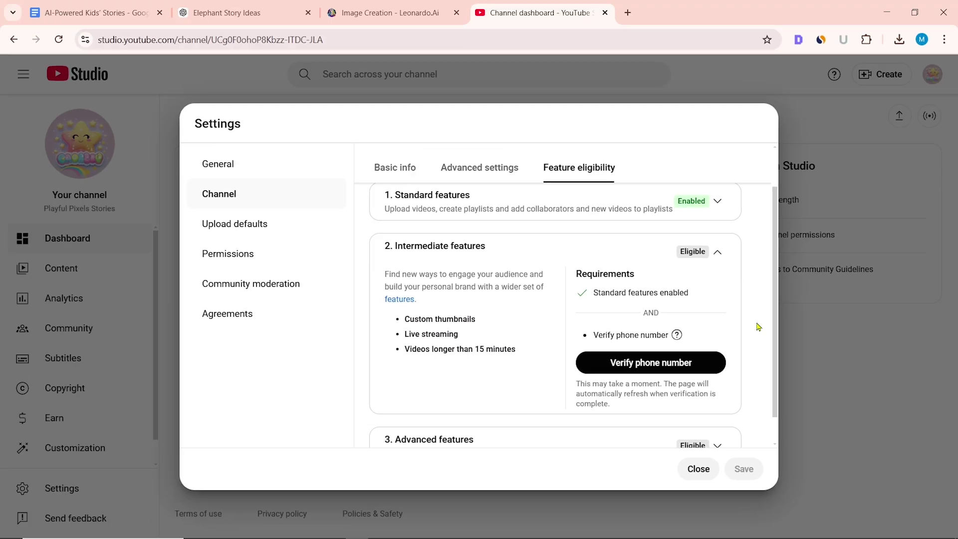
pyautogui.click(637, 367)
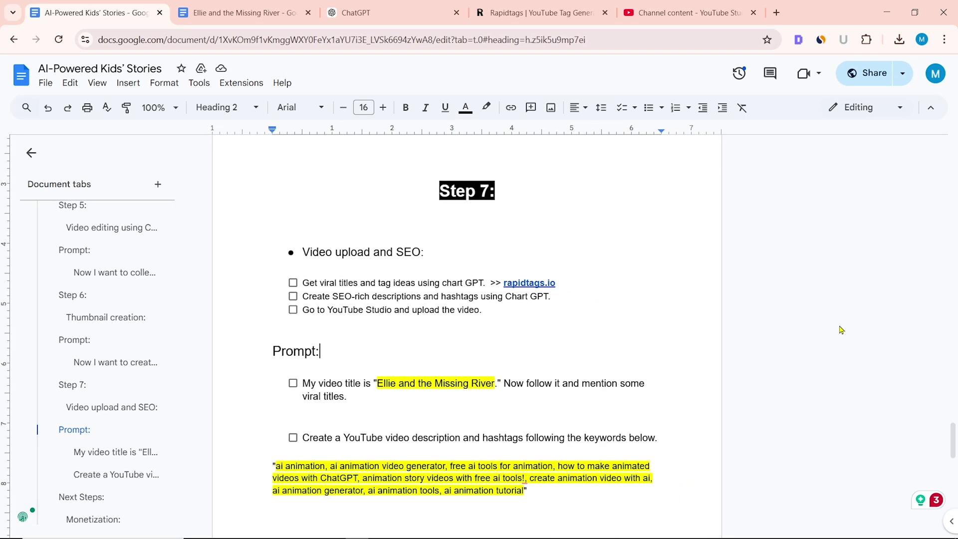
# Copy the 'My video title is…' viral-titles prompt from Docs into a fresh ChatGPT chat.
pyautogui.scroll(-3, 377, 309)
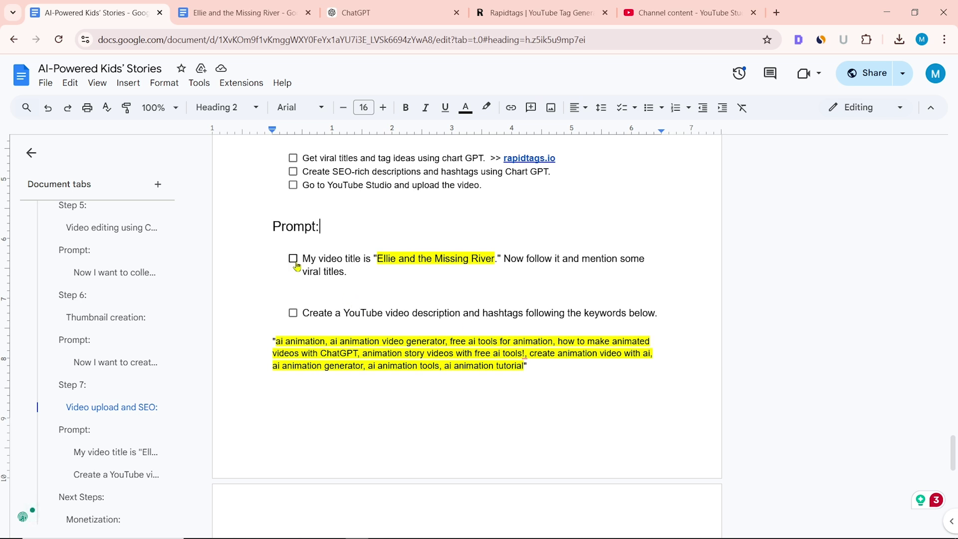
pyautogui.moveTo(302, 253); pyautogui.dragTo(365, 272)
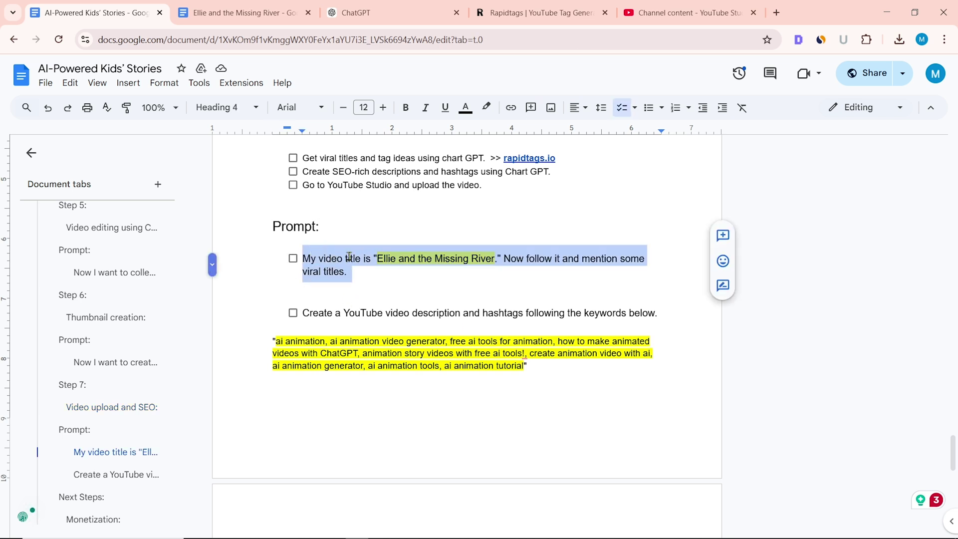
pyautogui.rightClick(349, 257)
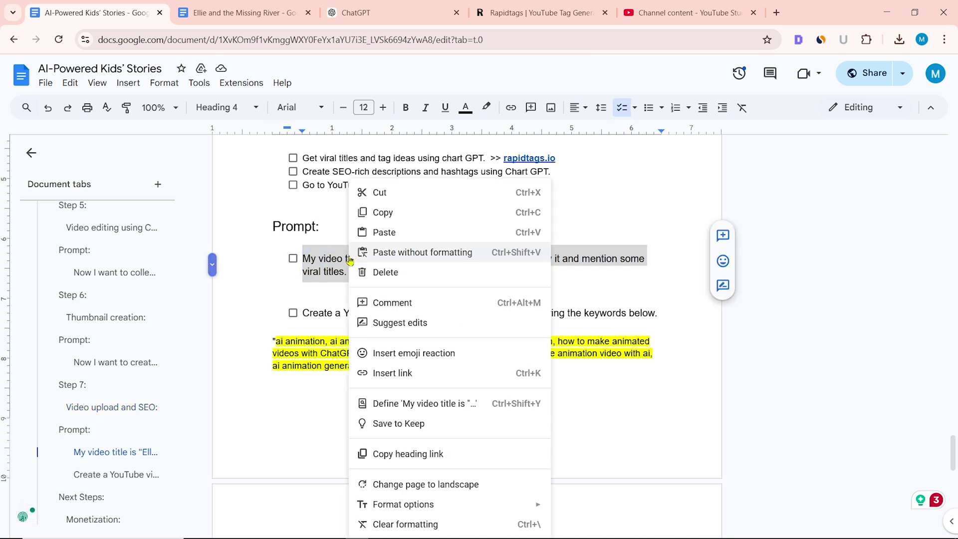
pyautogui.click(384, 214)
pyautogui.click(384, 6)
pyautogui.rightClick(353, 279)
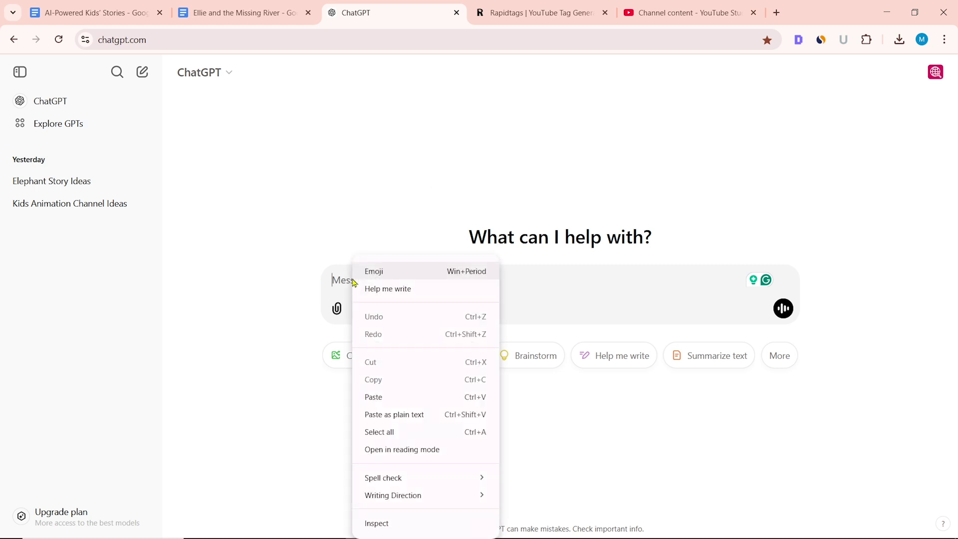
# Paste and send the 'Ellie and the Missing River' viral-titles prompt to ChatGPT.
pyautogui.click(378, 396)
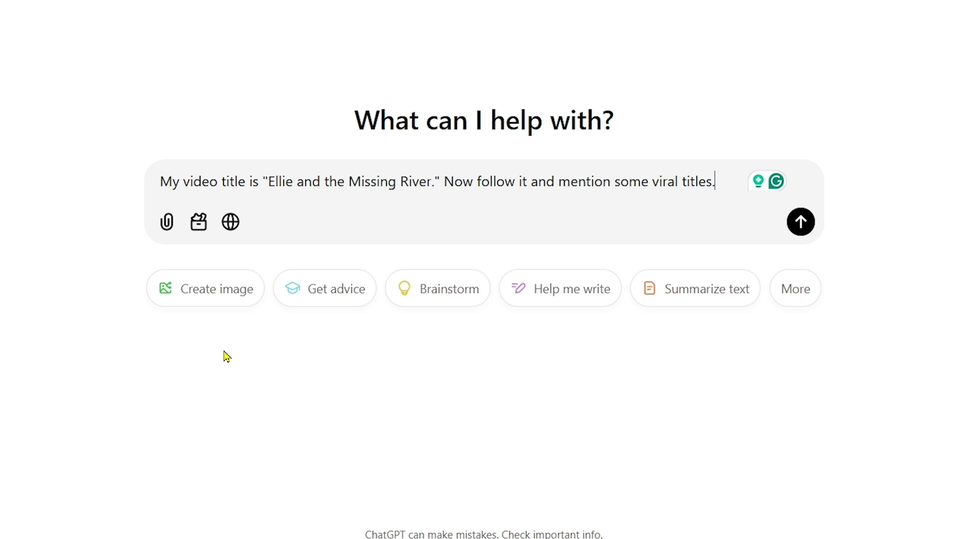
pyautogui.click(800, 222)
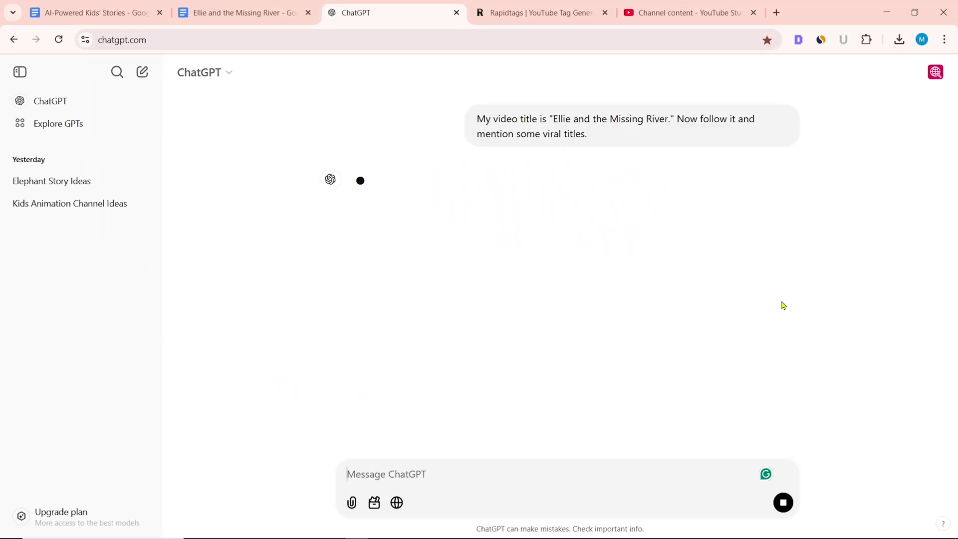
pyautogui.hotkey('ctrl', 'Tab')
pyautogui.click(316, 370)
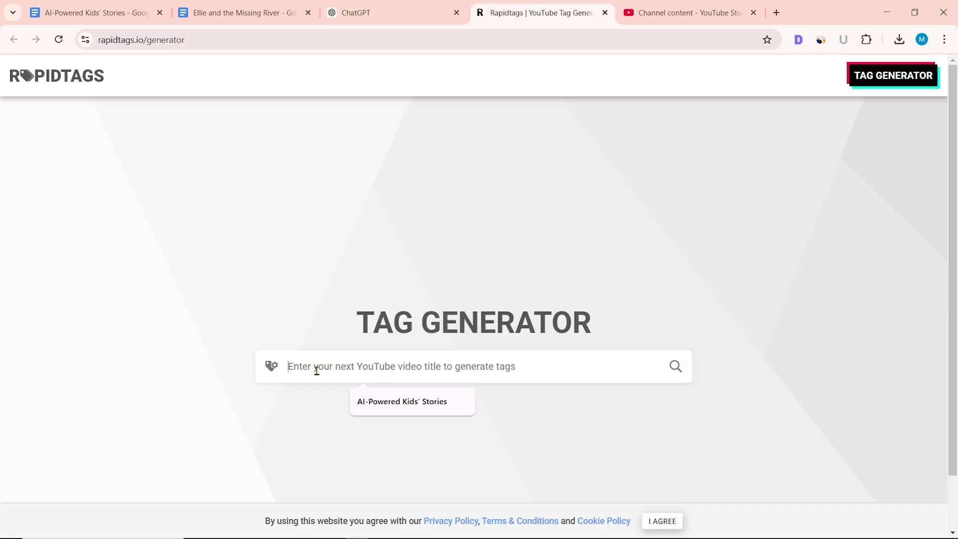
# Generate Rapidtags tags for the title 'KIDS Animation Story'.
pyautogui.rightClick(316, 371)
pyautogui.click(362, 205)
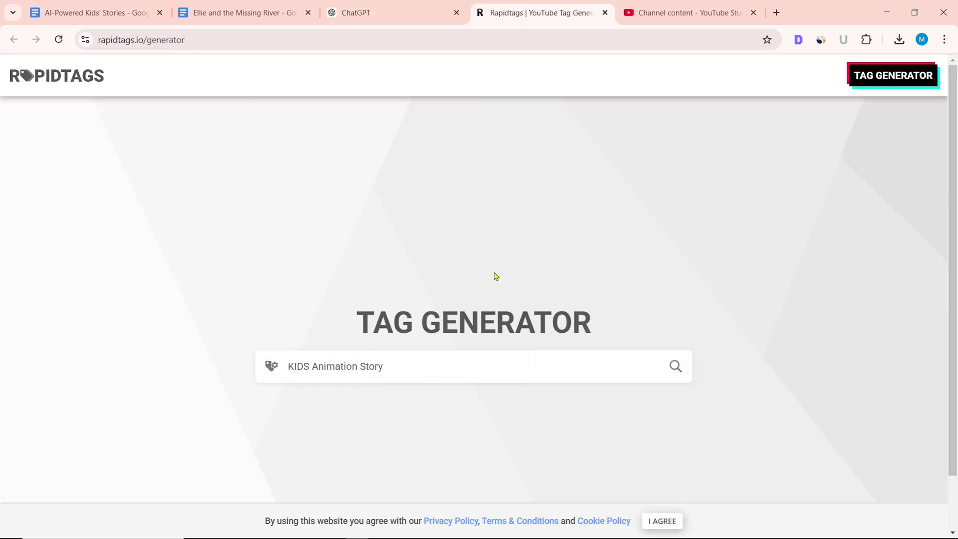
pyautogui.click(676, 368)
pyautogui.scroll(-1, 865, 309)
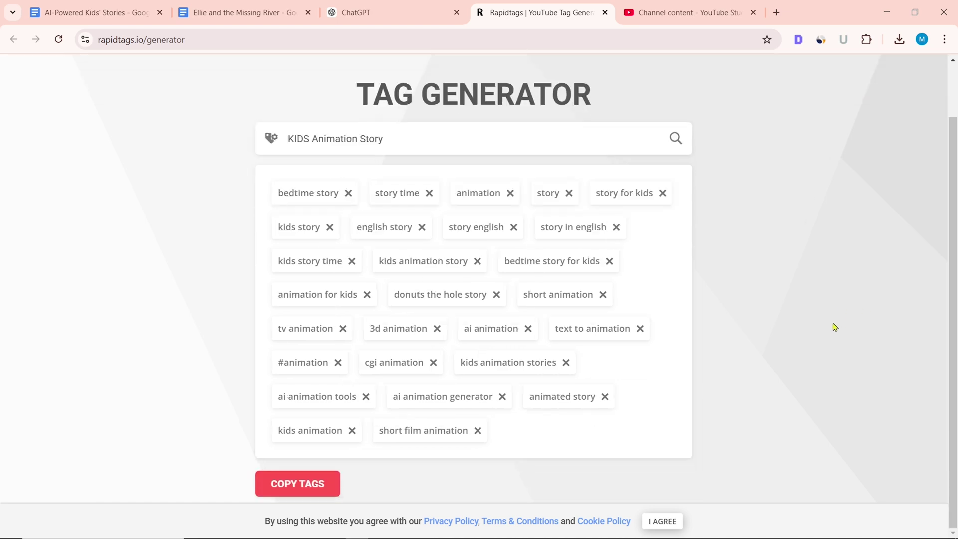
pyautogui.scroll(1, 831, 327)
pyautogui.hotkey('ctrl', '1')
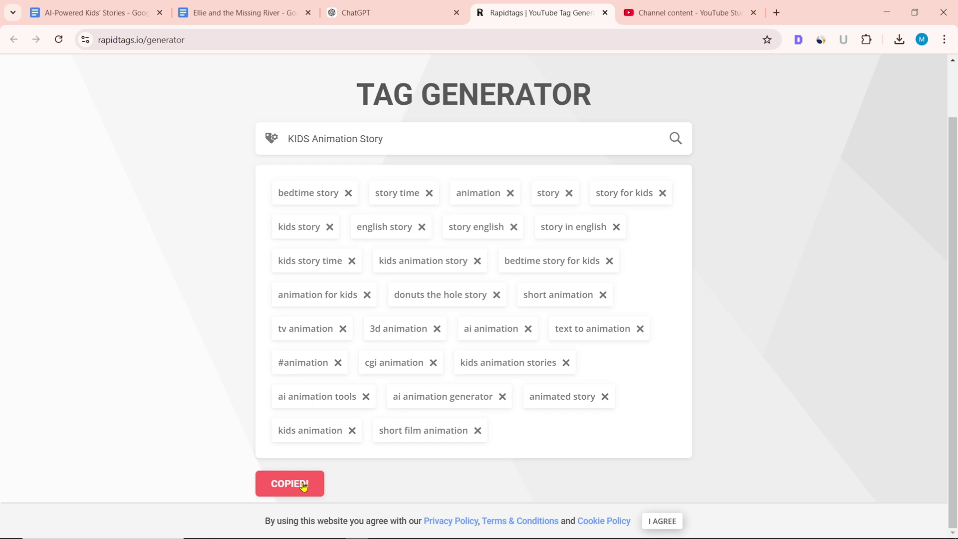
# Replace the keyword list in the Docs description prompt with the generated tags.
pyautogui.click(98, 16)
pyautogui.scroll(-3, 449, 299)
pyautogui.moveTo(527, 356); pyautogui.dragTo(324, 337)
pyautogui.rightClick(324, 338)
pyautogui.click(367, 263)
# Copy the full description prompt with its keyword list for ChatGPT.
pyautogui.scroll(1, 518, 438)
pyautogui.moveTo(520, 443); pyautogui.dragTo(301, 371)
pyautogui.rightClick(388, 369)
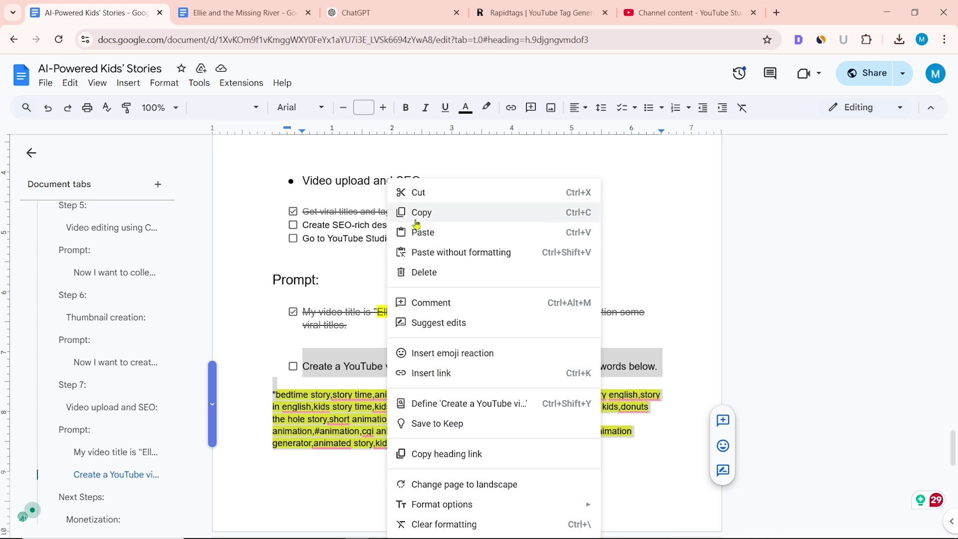
pyautogui.click(419, 213)
pyautogui.click(356, 12)
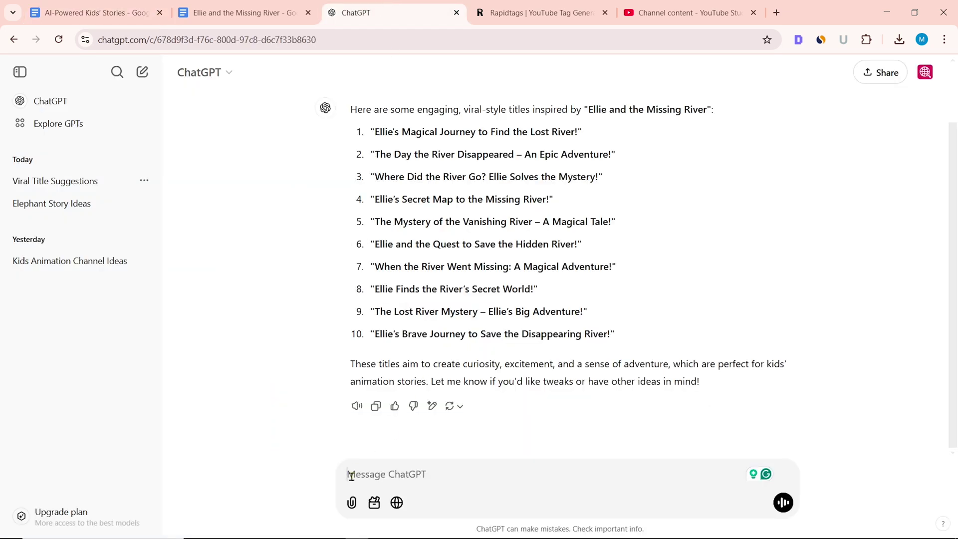
# Send the keyword-based description-and-hashtags prompt for Ellie and the Missing River to ChatGPT.
pyautogui.rightClick(352, 473)
pyautogui.click(390, 305)
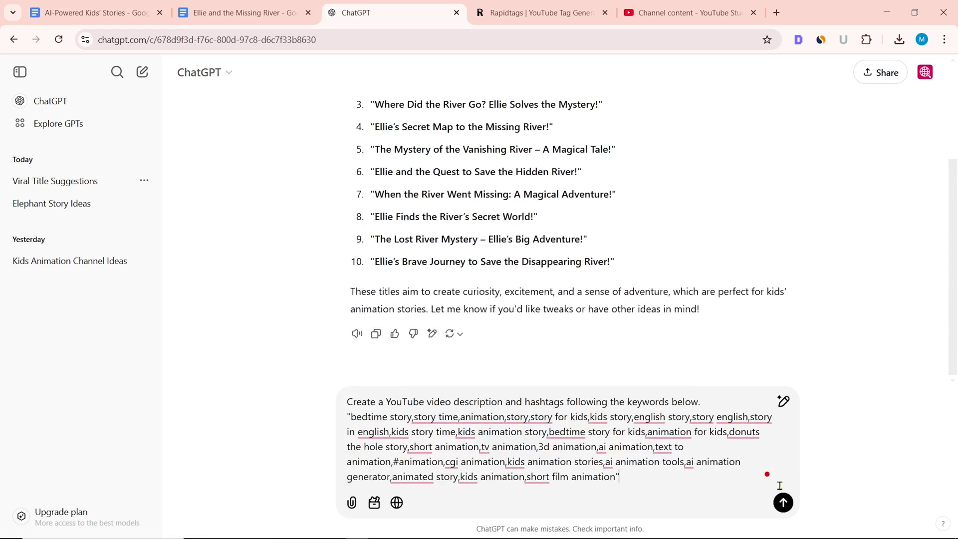
pyautogui.click(783, 502)
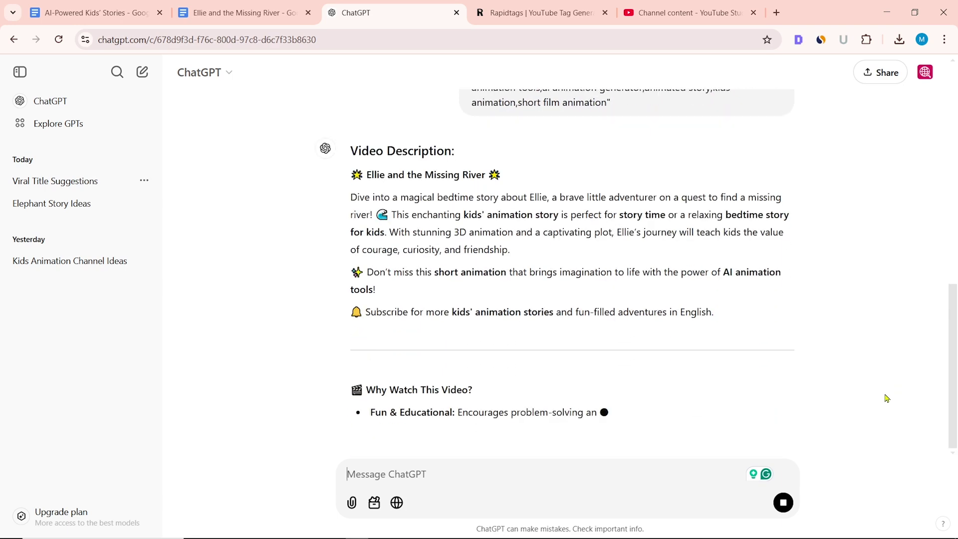
pyautogui.click(691, 14)
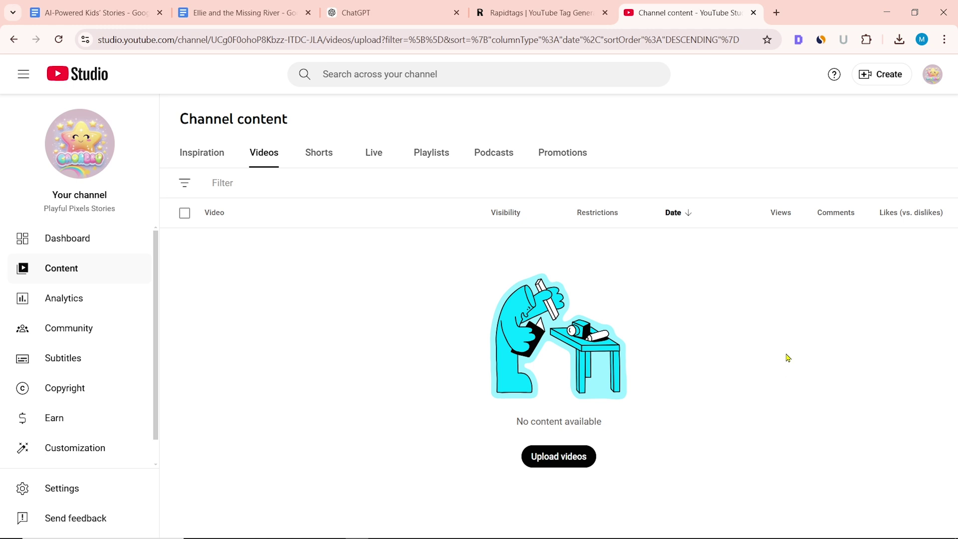
pyautogui.click(876, 76)
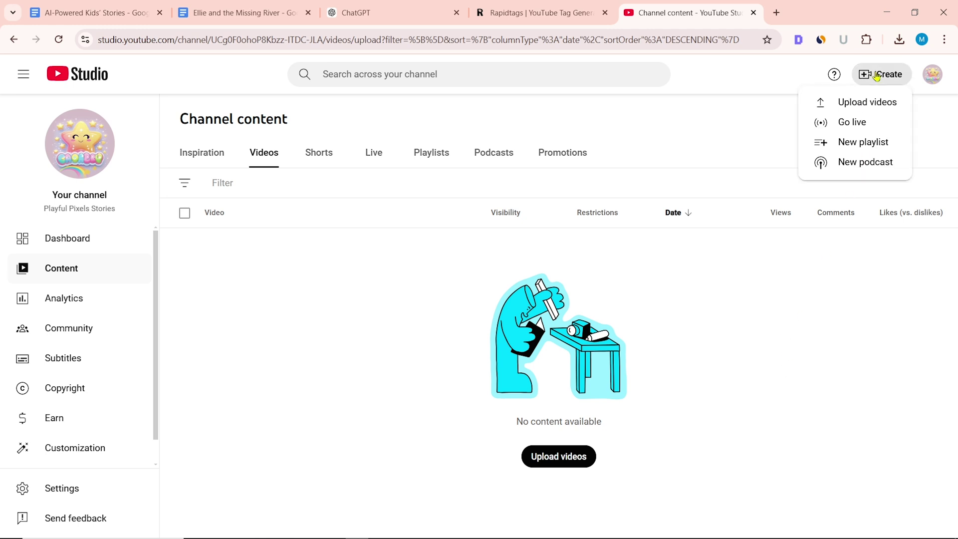
# Start a new YouTube upload with the video file 0119.mp4.
pyautogui.click(854, 103)
pyautogui.click(478, 368)
pyautogui.click(148, 102)
pyautogui.click(373, 279)
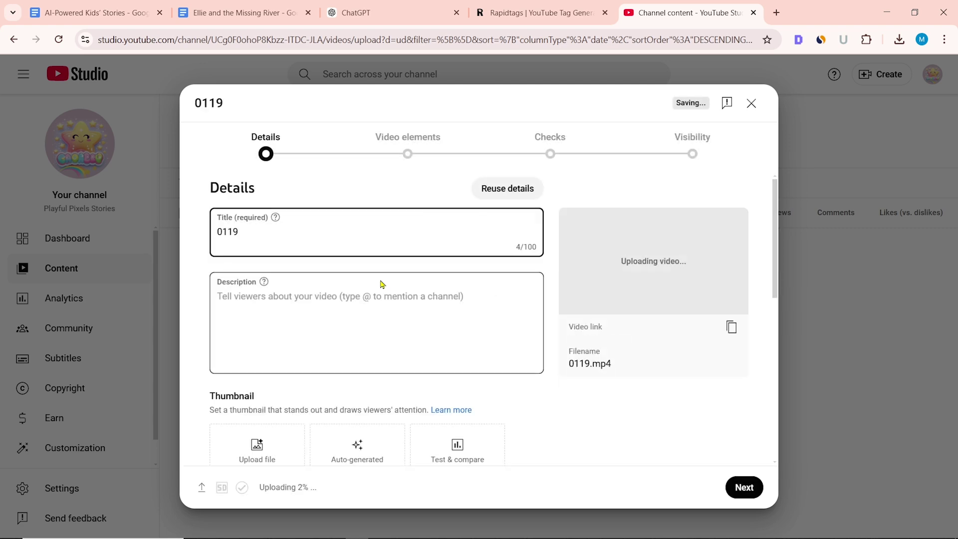
# Fill in the ChatGPT-suggested title and description for the video.
pyautogui.moveTo(577, 203); pyautogui.dragTo(388, 202)
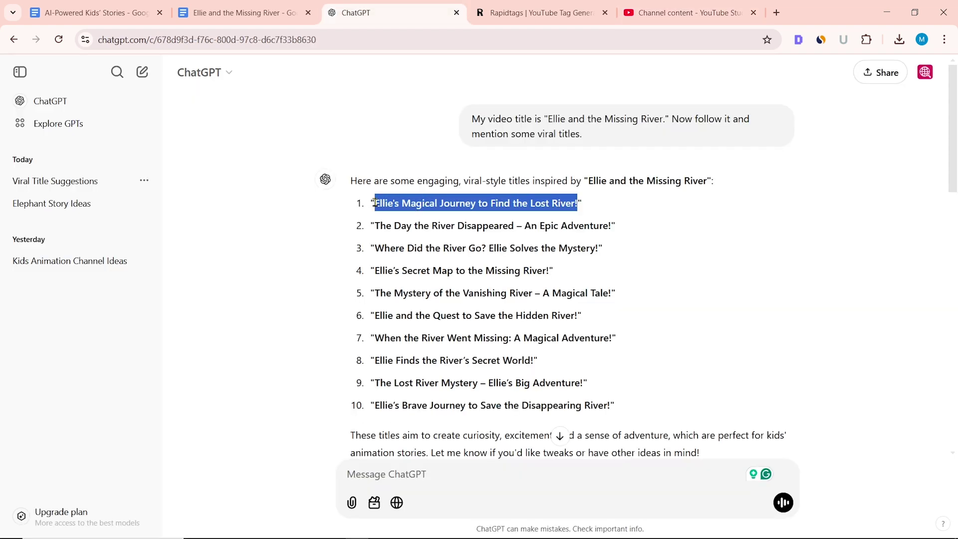
pyautogui.rightClick(474, 203)
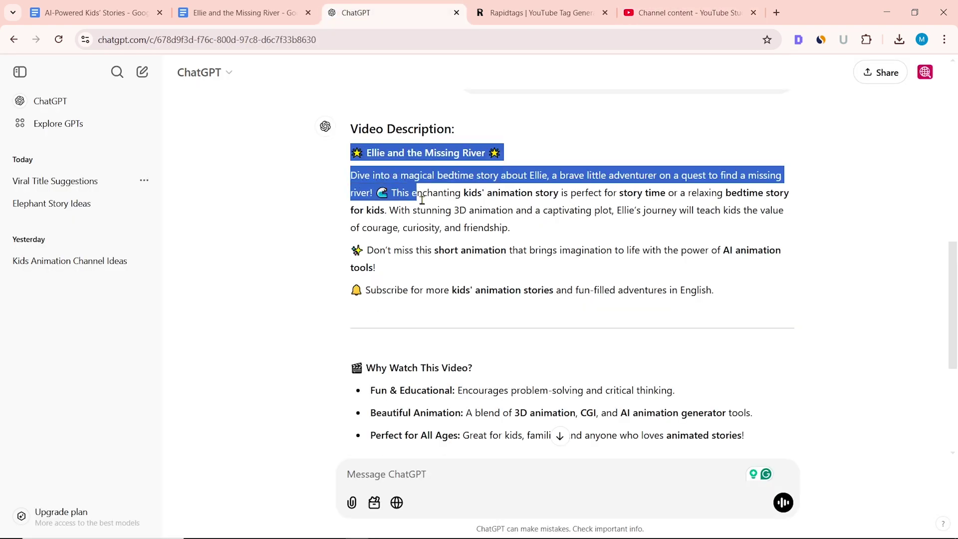
pyautogui.rightClick(447, 189)
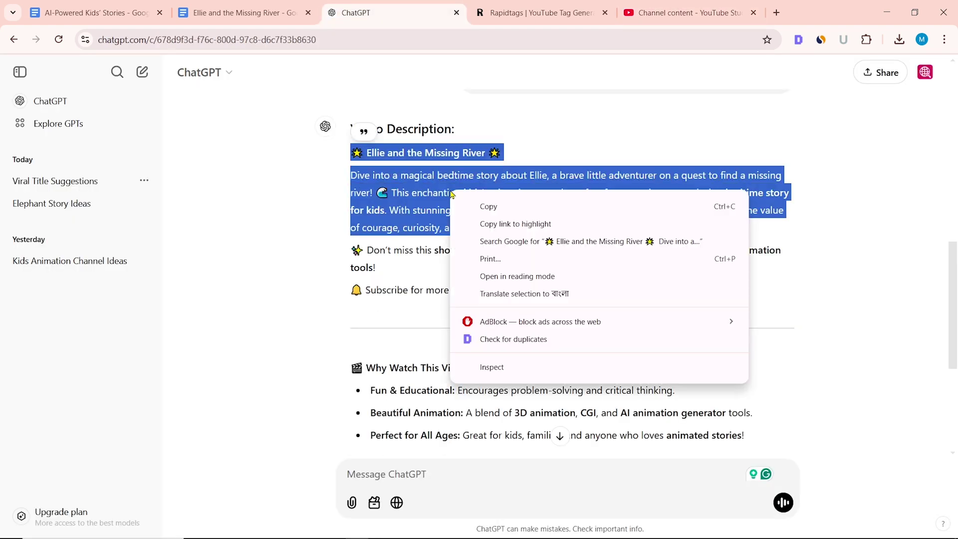
pyautogui.click(489, 205)
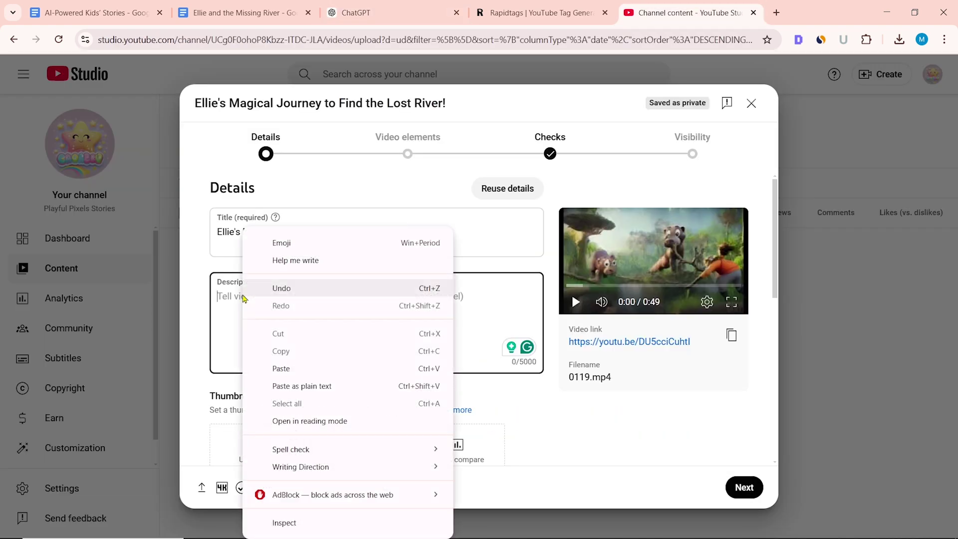
pyautogui.click(289, 368)
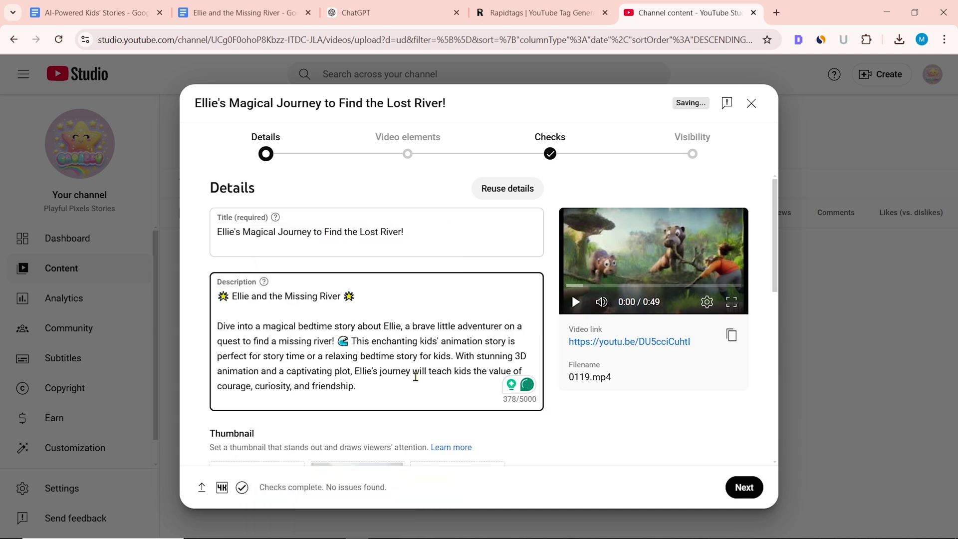
pyautogui.scroll(-5, 337, 380)
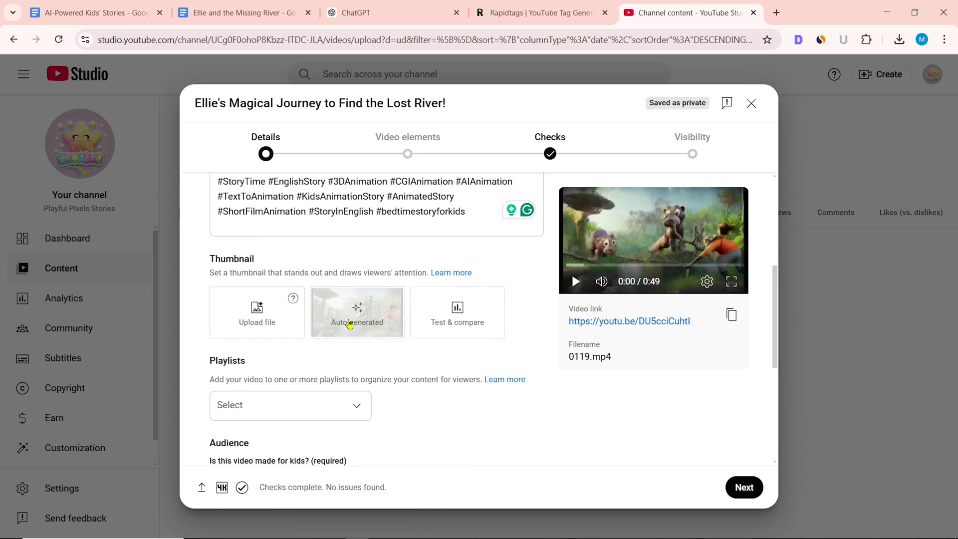
# Set an auto-generated elephant frame as the video thumbnail.
pyautogui.click(350, 327)
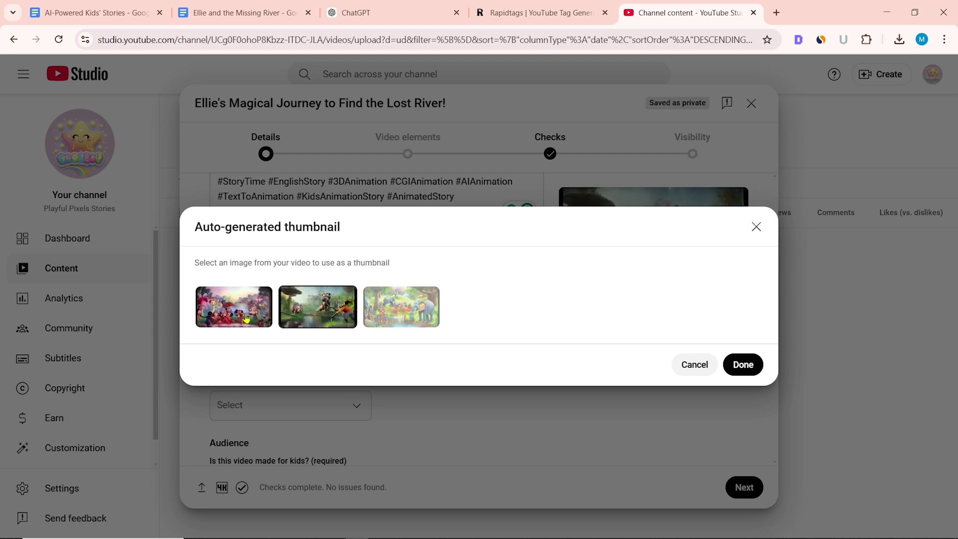
pyautogui.click(401, 319)
pyautogui.click(742, 364)
pyautogui.scroll(-5, 349, 340)
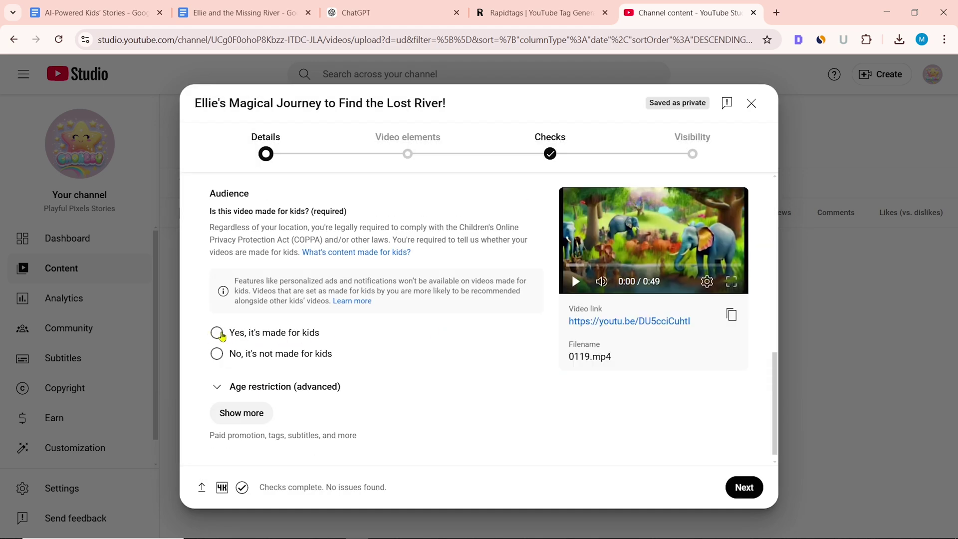
# Mark the video as 'Yes, it's made for kids' and select the Tags field.
pyautogui.click(217, 333)
pyautogui.scroll(1, 441, 358)
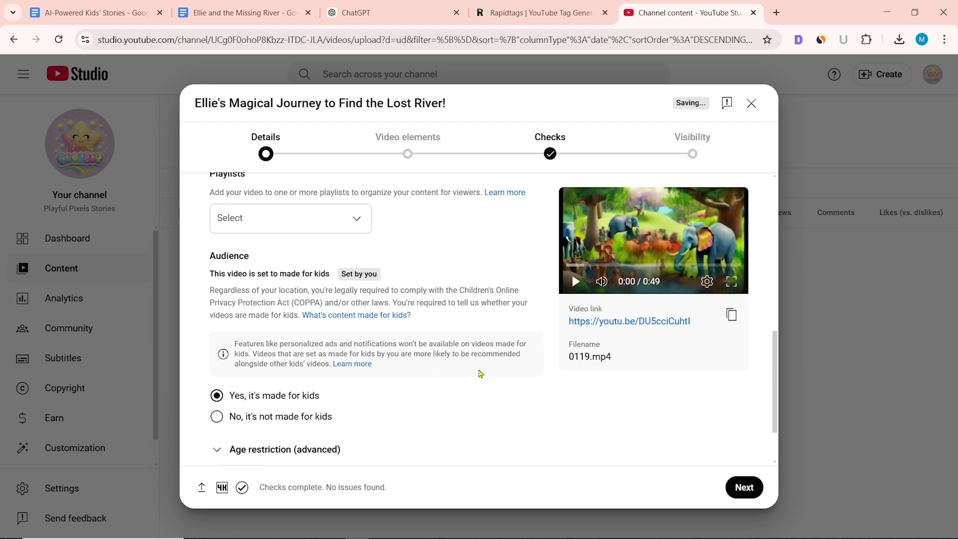
pyautogui.scroll(-10, 480, 373)
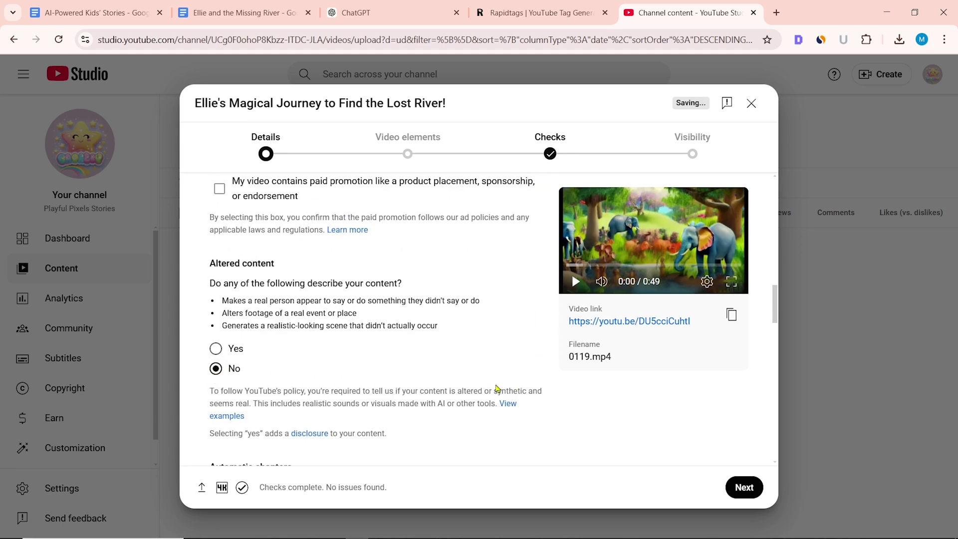
pyautogui.scroll(-9, 496, 388)
pyautogui.click(251, 342)
pyautogui.hotkey('ctrl', 'shift', 'Tab')
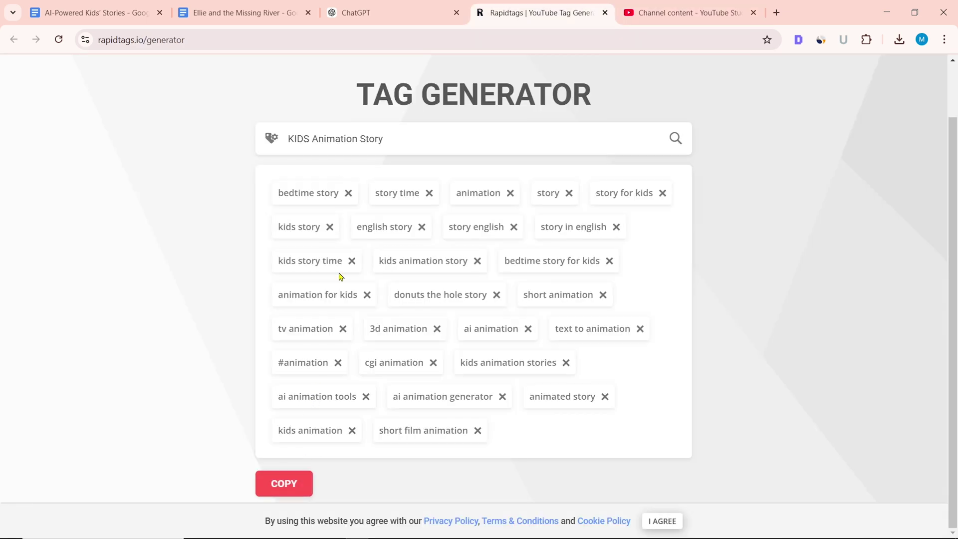
# Paste the Rapidtags-generated tags and set the category to Entertainment.
pyautogui.hotkey('ctrl', 'Tab')
pyautogui.rightClick(228, 344)
pyautogui.click(262, 170)
pyautogui.scroll(-10, 425, 378)
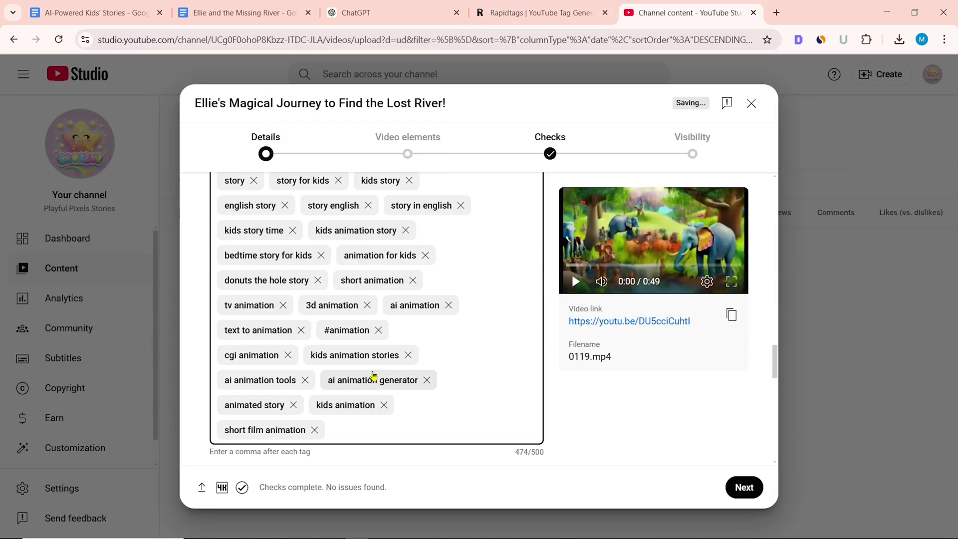
pyautogui.click(354, 256)
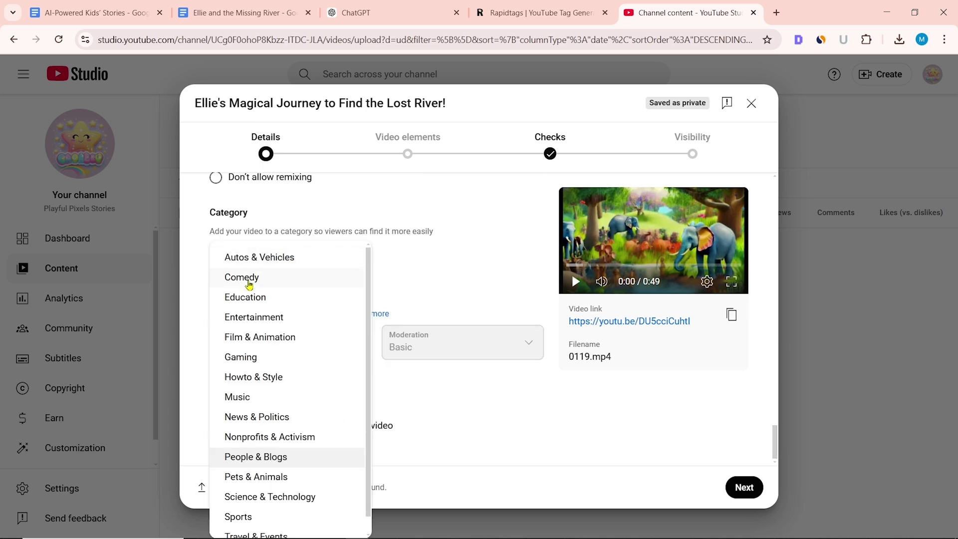
pyautogui.click(268, 318)
# Publish the video as Public, then go to the Earn on YouTube page.
pyautogui.click(744, 487)
pyautogui.click(743, 487)
pyautogui.scroll(-1, 229, 312)
pyautogui.click(248, 284)
pyautogui.scroll(-1, 723, 440)
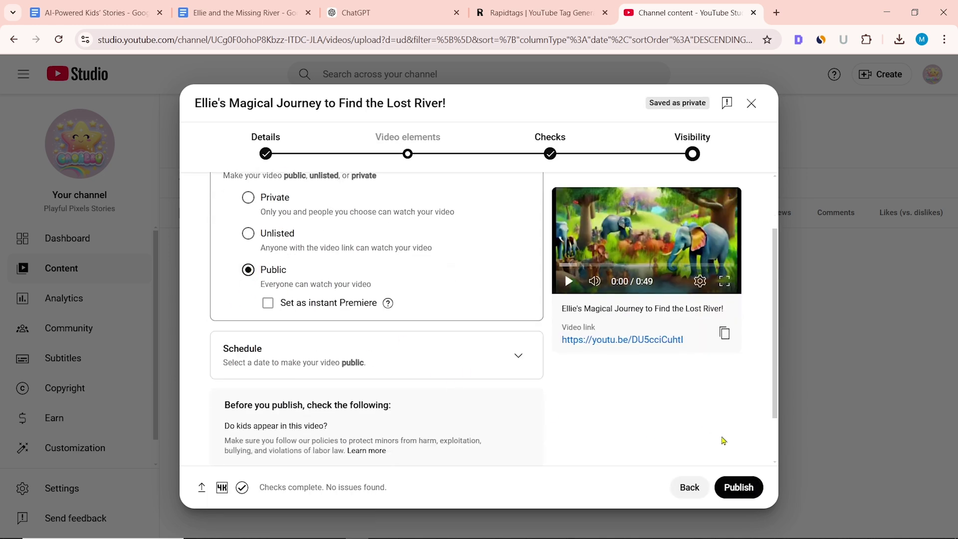
pyautogui.click(735, 487)
pyautogui.click(601, 417)
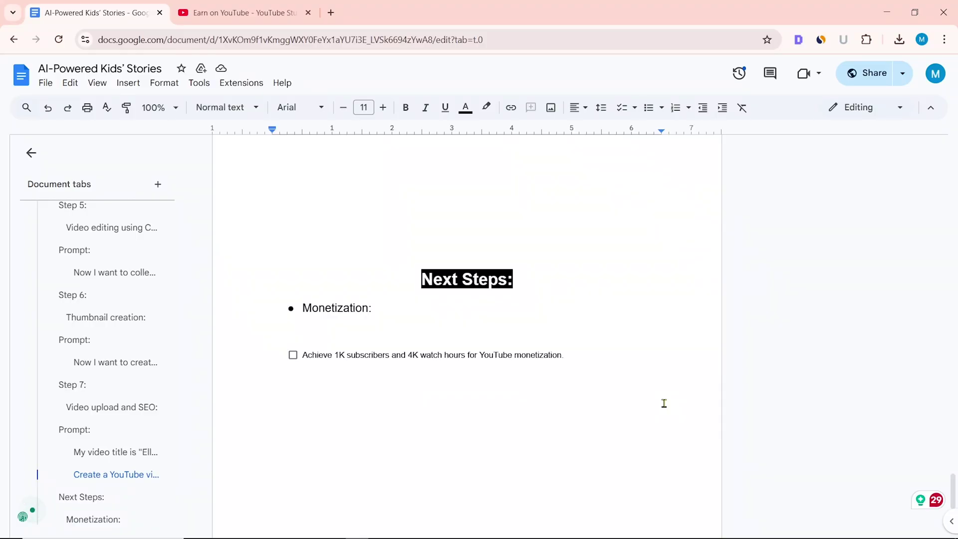
pyautogui.click(250, 12)
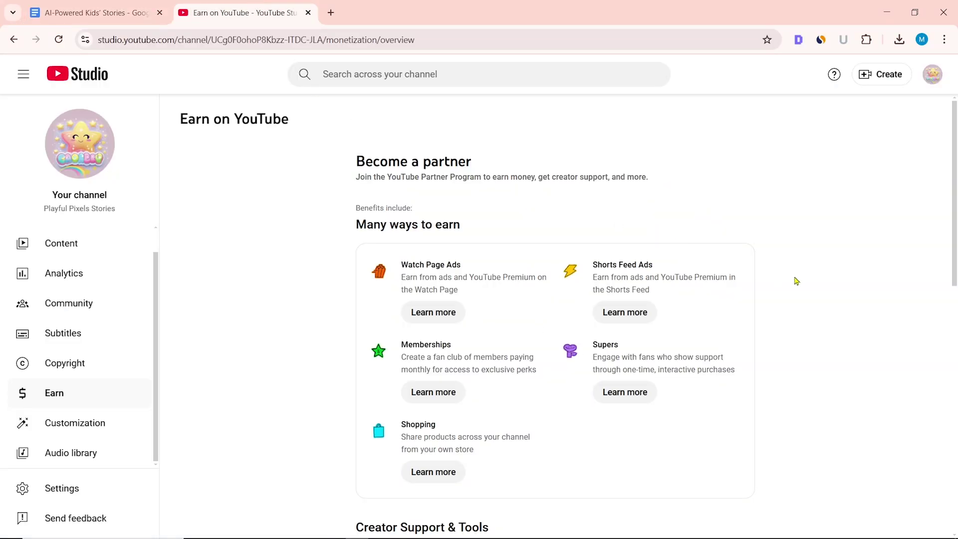
pyautogui.scroll(-5, 885, 353)
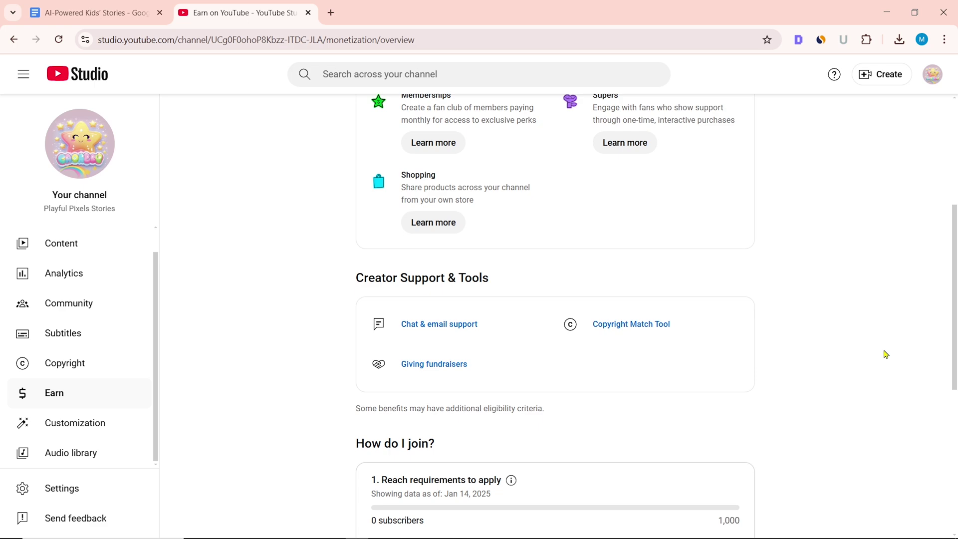
pyautogui.scroll(-6, 885, 353)
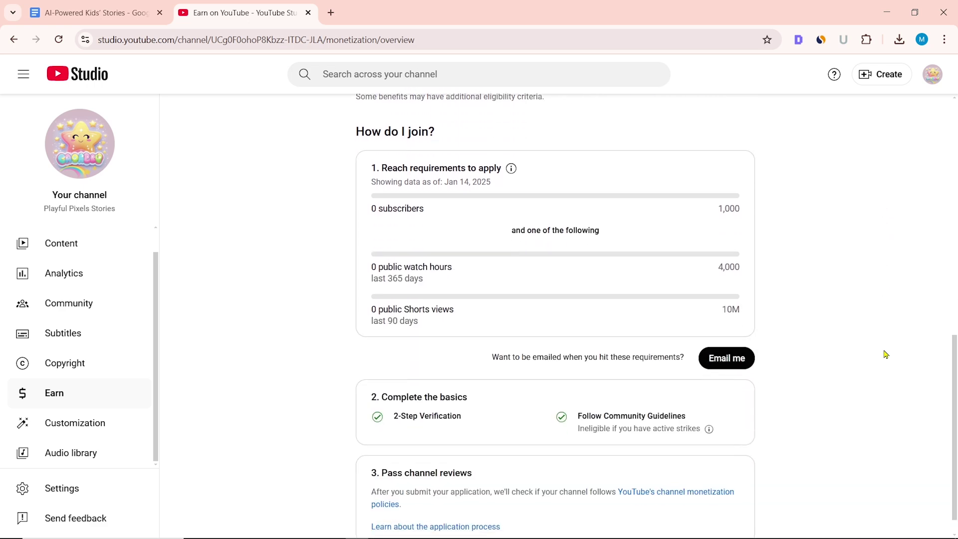